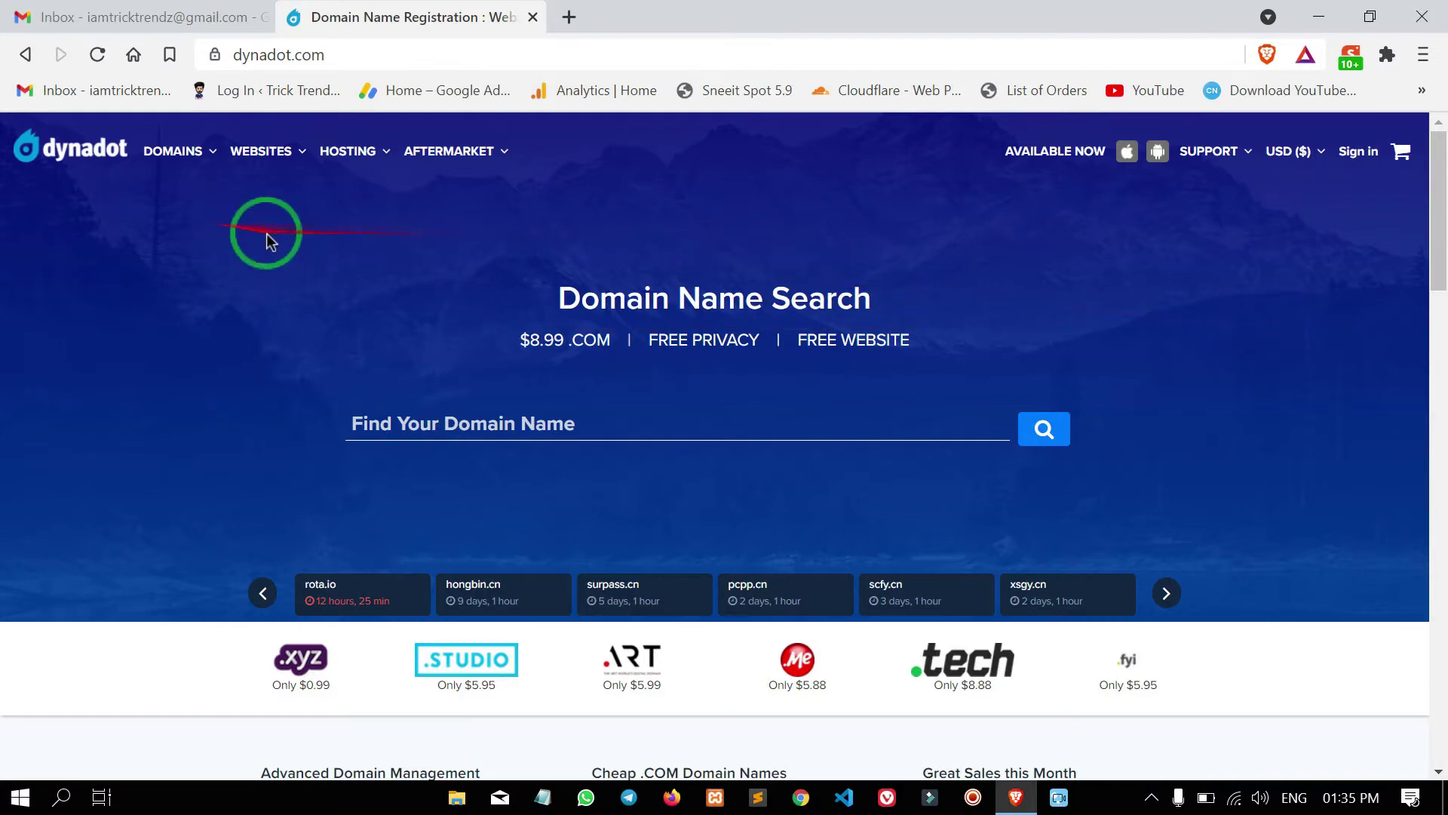
Change Dynadot's header currency from USD ($) to Indian Rupee INR (Rs.), showing .xyz at Rs.83
scroll(1062, 314, down, 2)
scroll(1062, 314, down, 5)
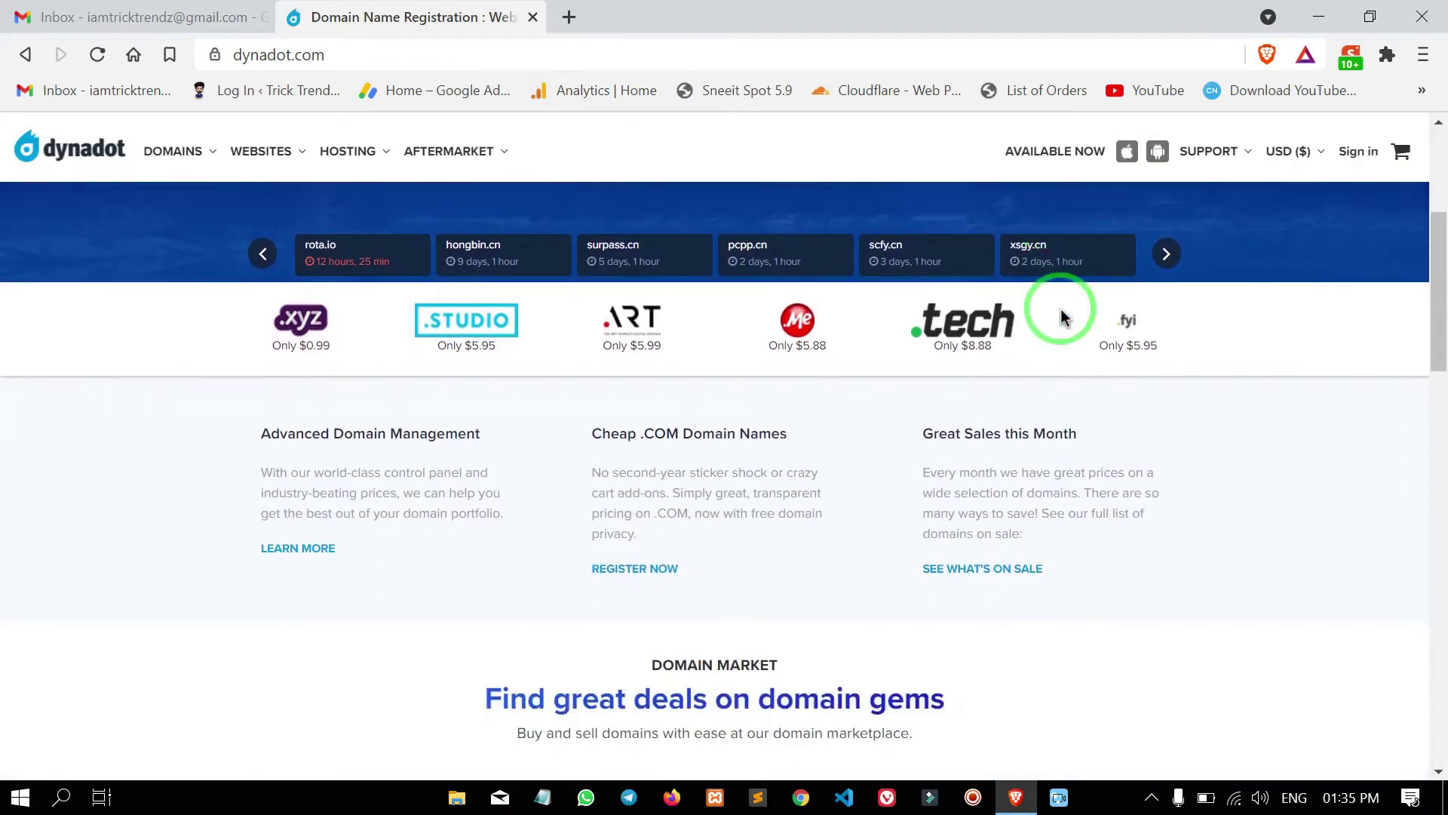
scroll(1061, 316, down, 4)
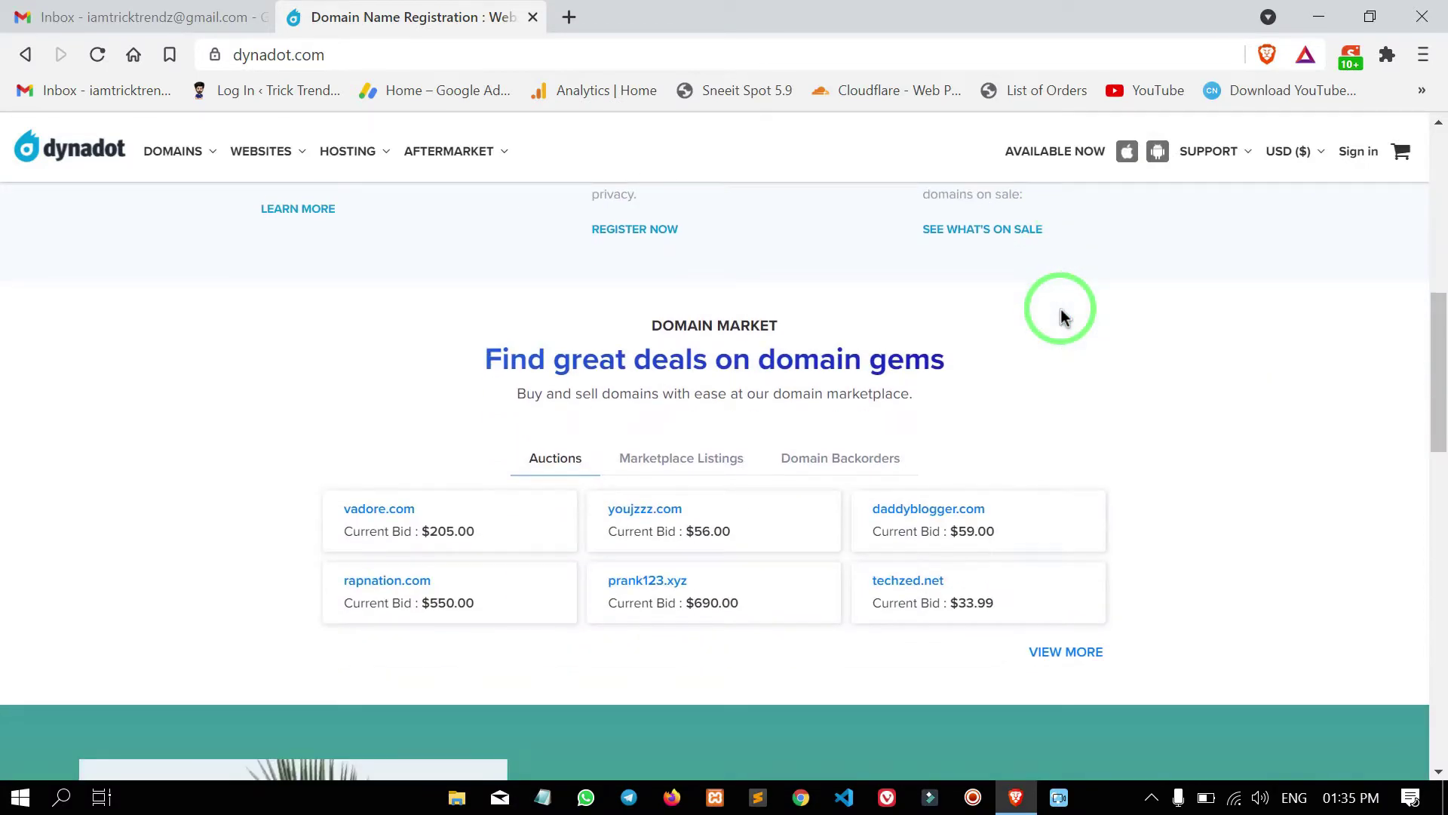
scroll(1062, 316, down, 10)
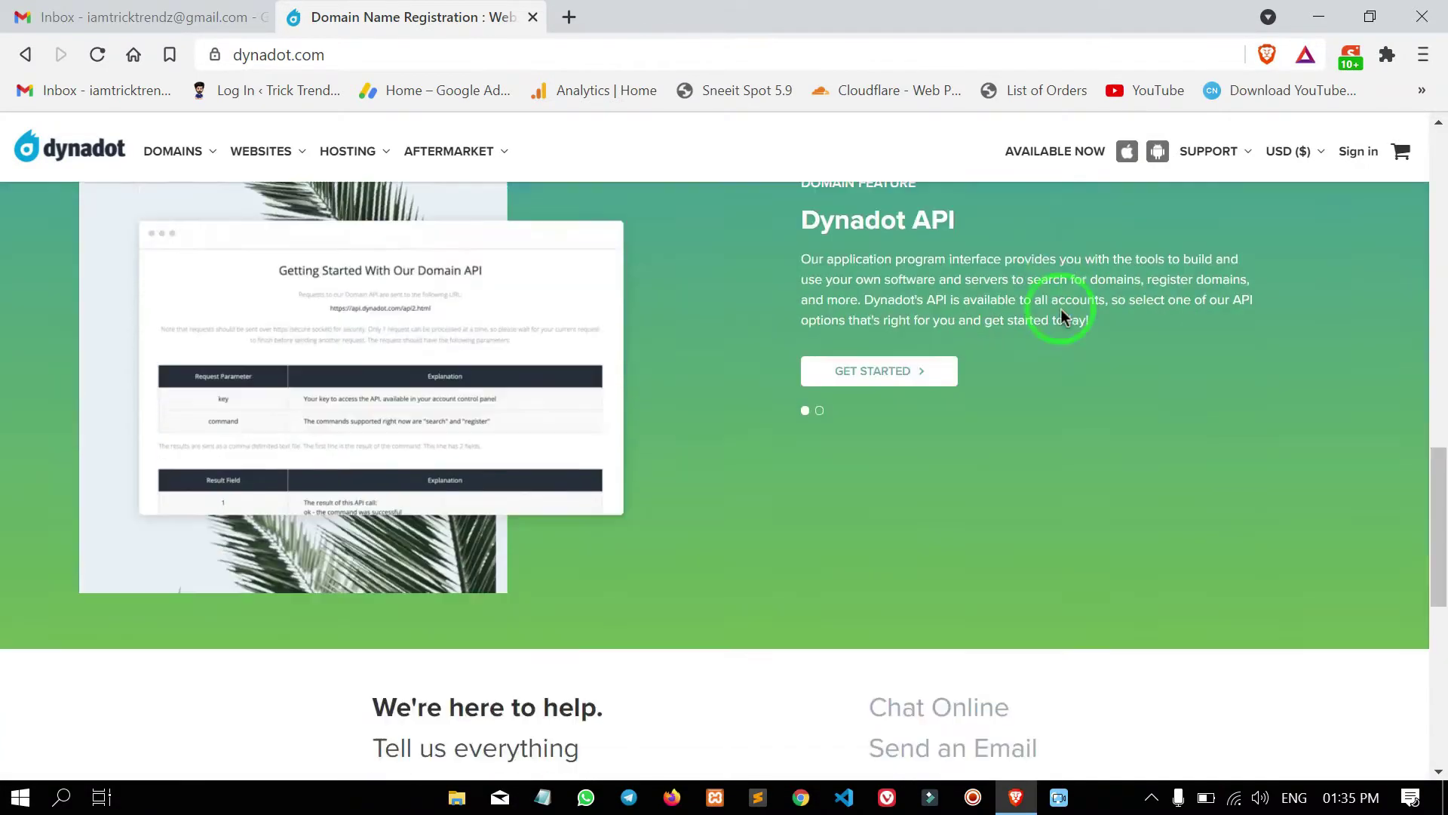
scroll(1061, 315, down, 3)
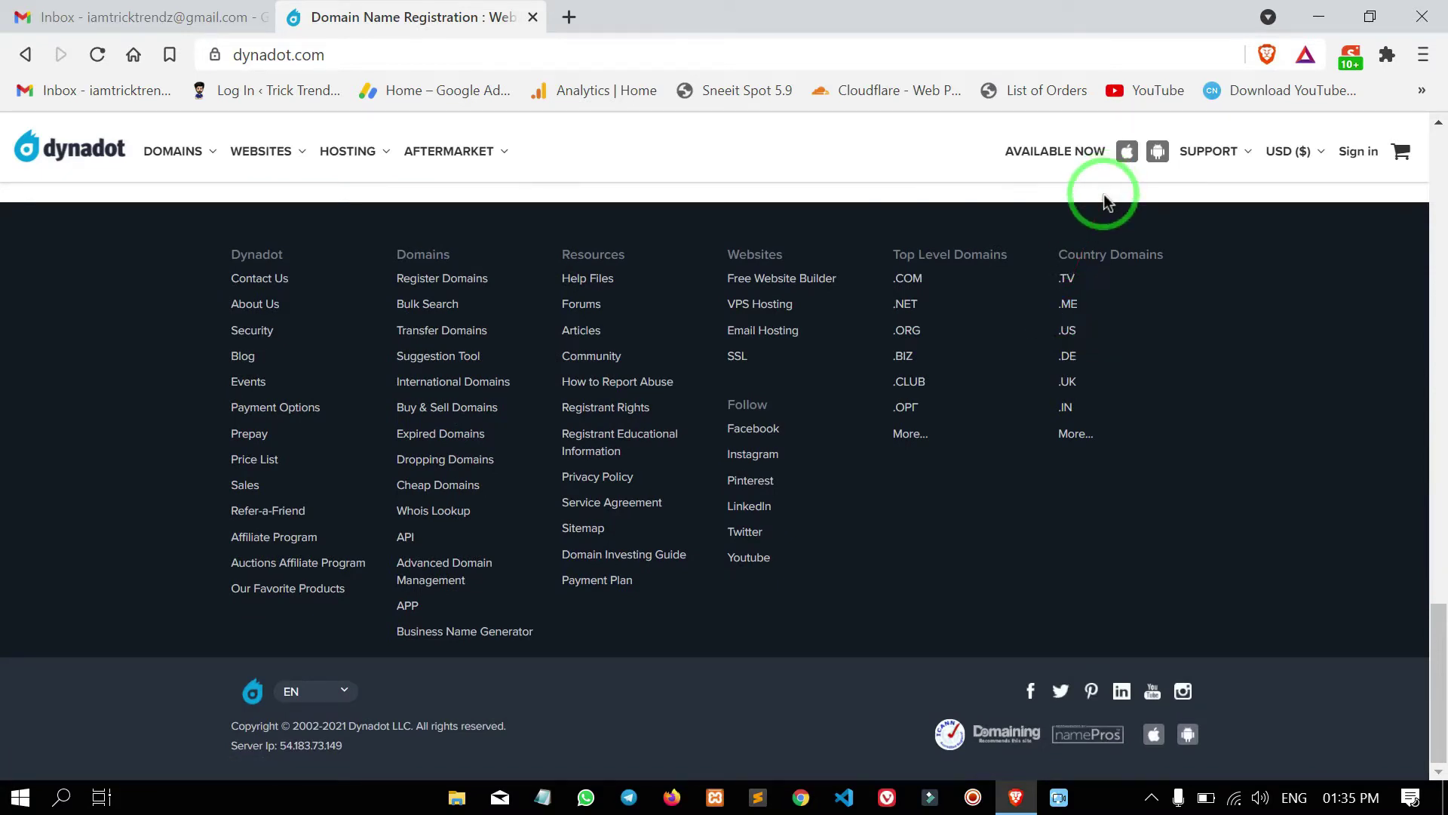
scroll(1104, 201, up, 7)
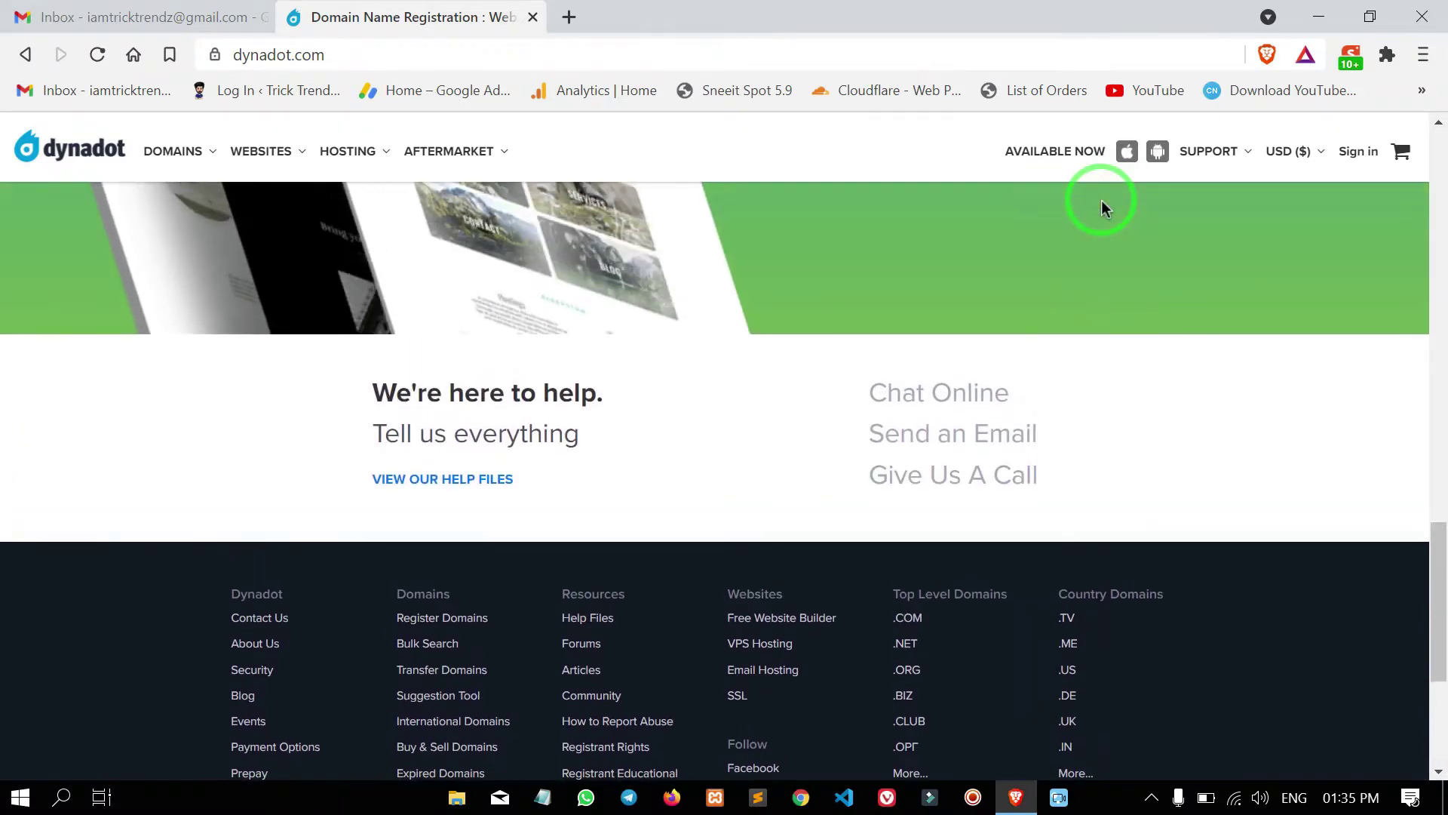
scroll(1102, 206, up, 10)
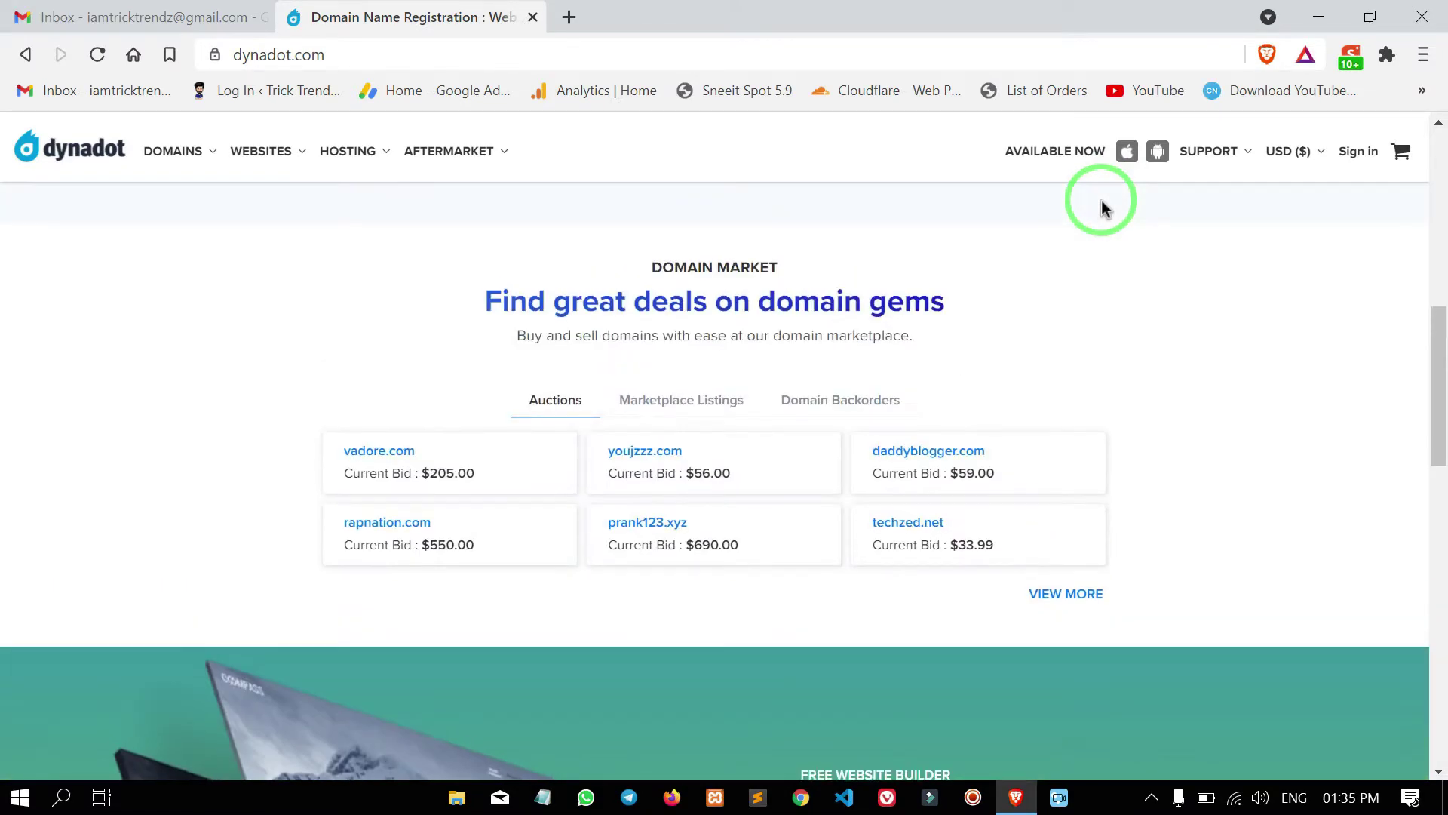
scroll(1102, 206, up, 6)
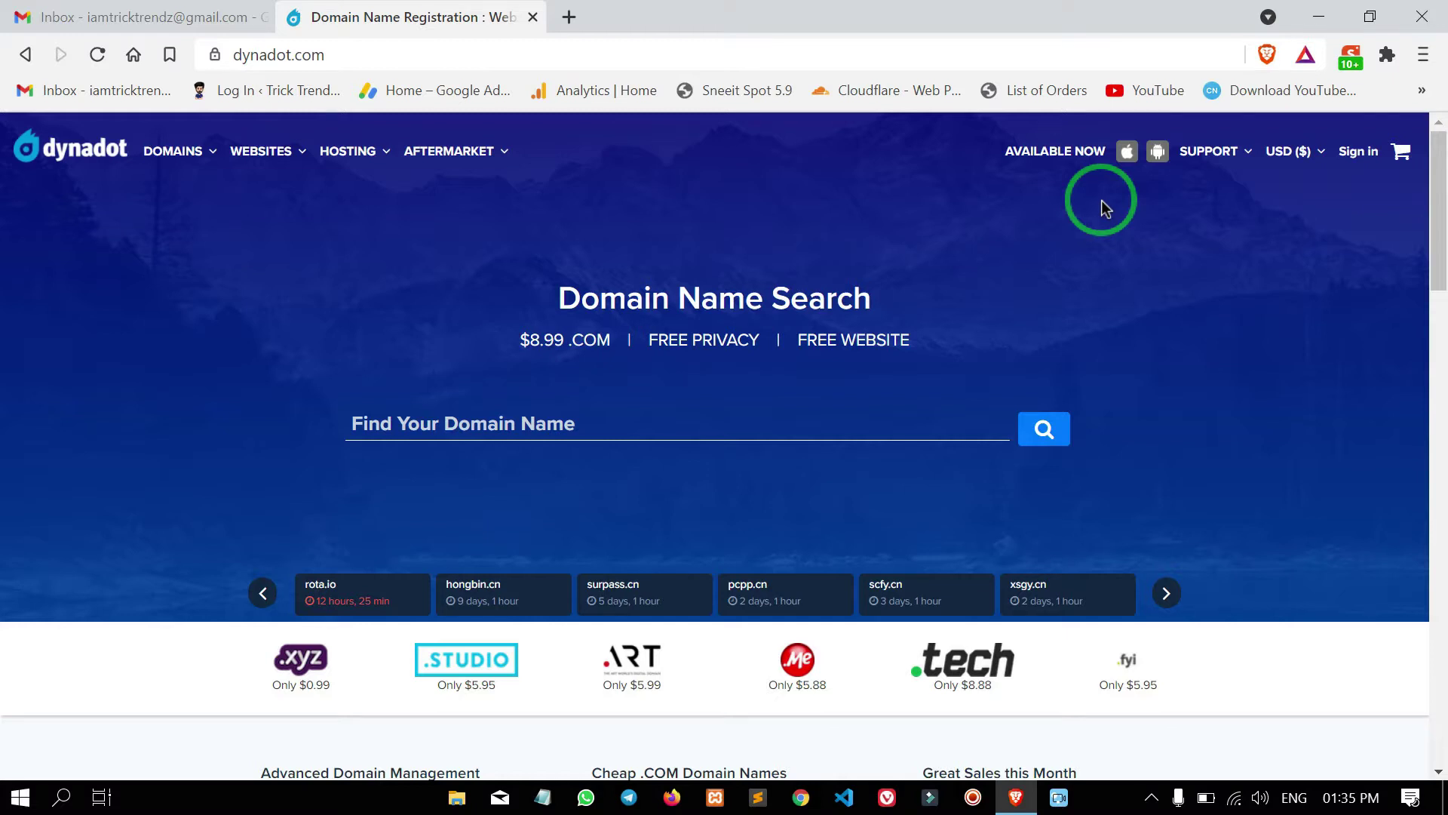
key(ctrl+2)
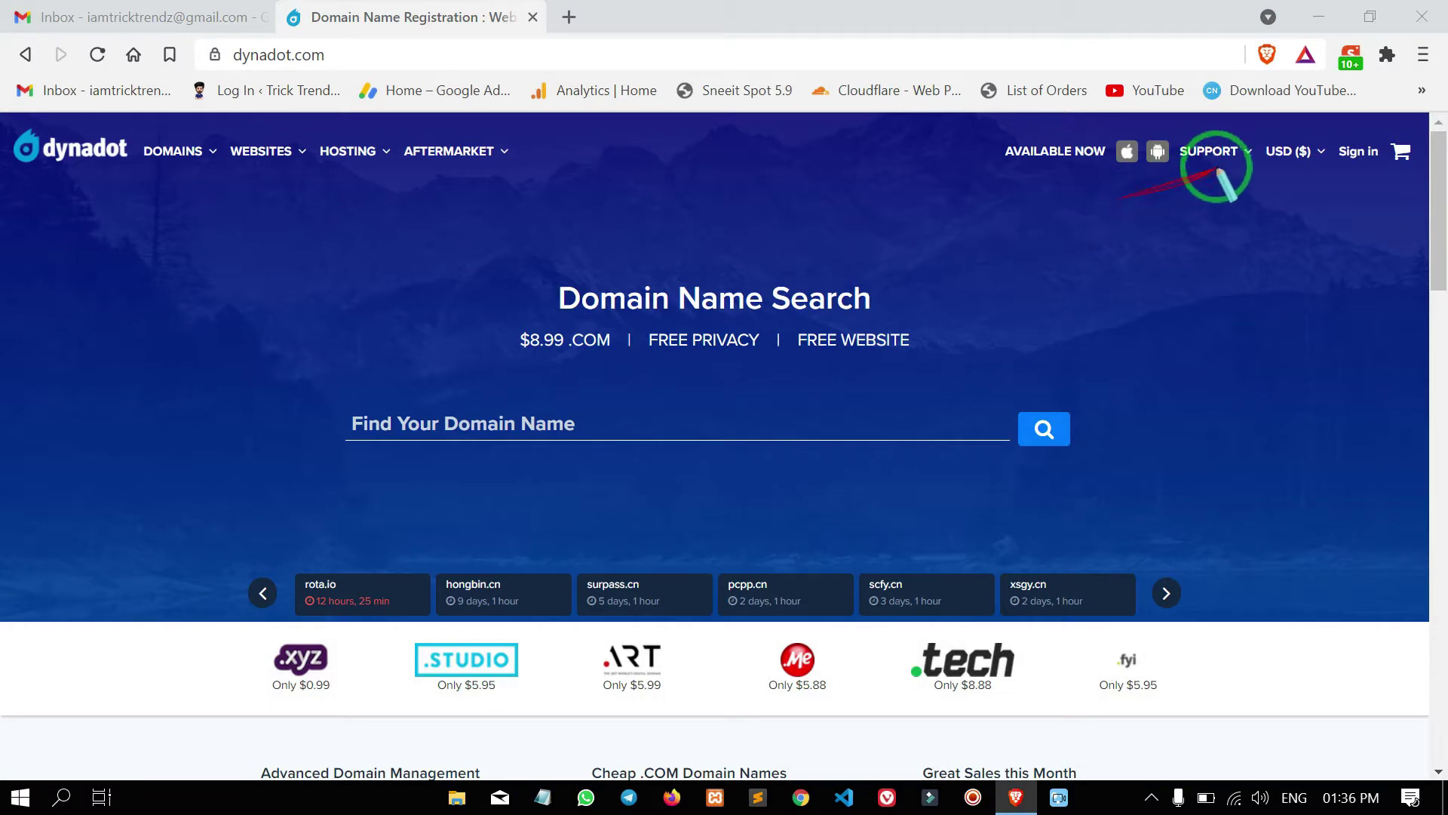
drag(1261, 133, 1325, 173)
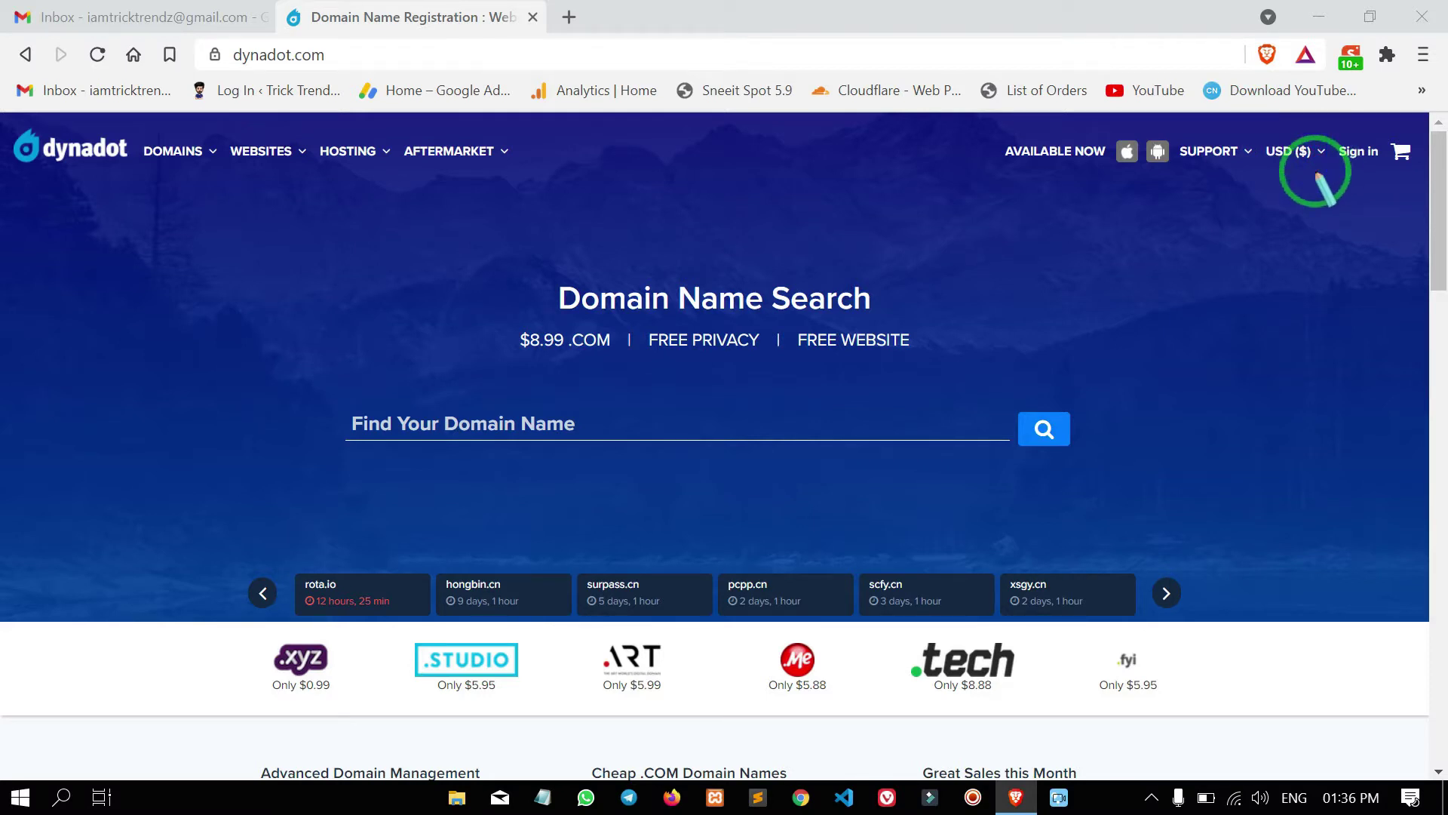
mouse_move(1320, 156)
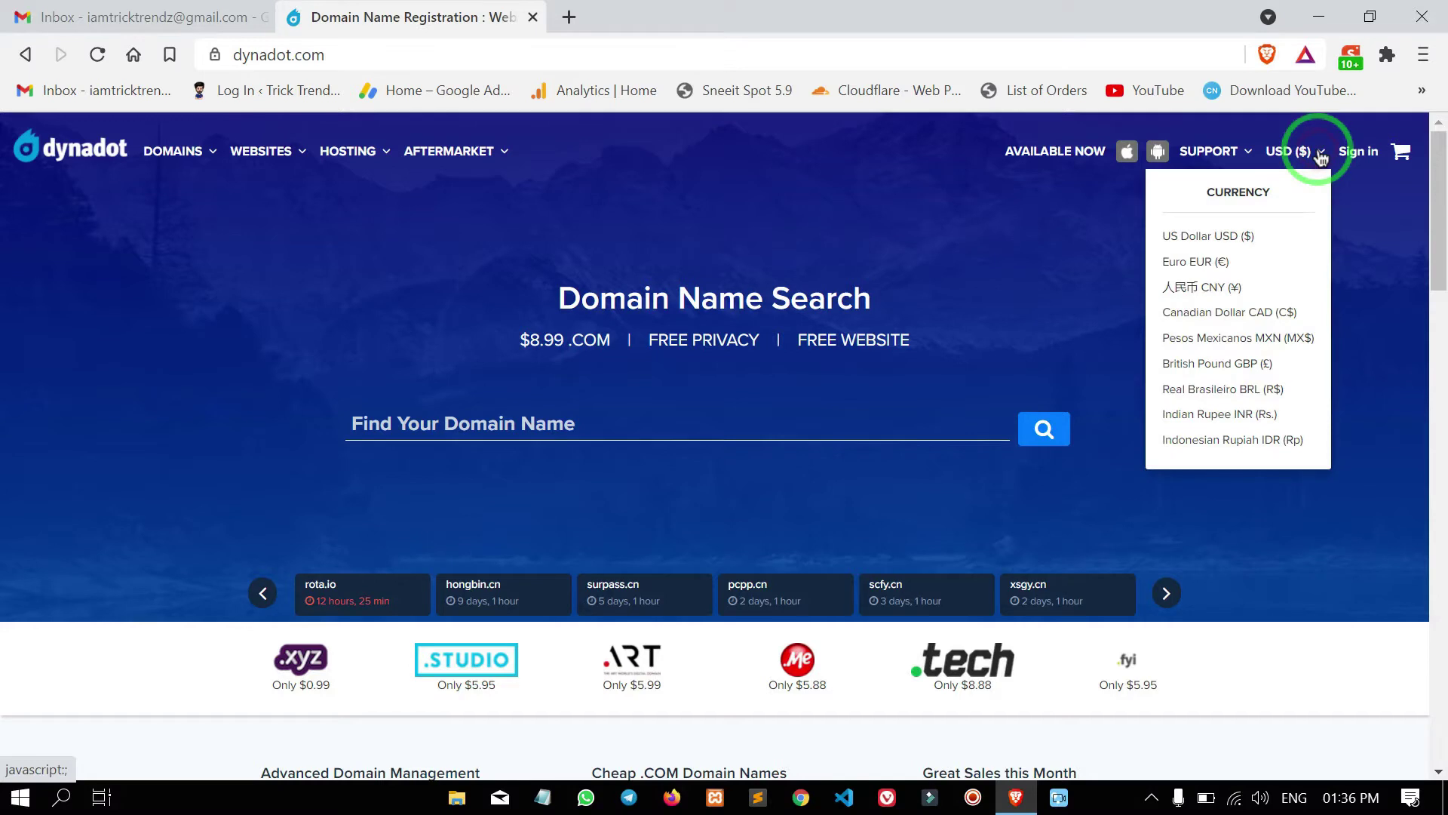
click(1234, 421)
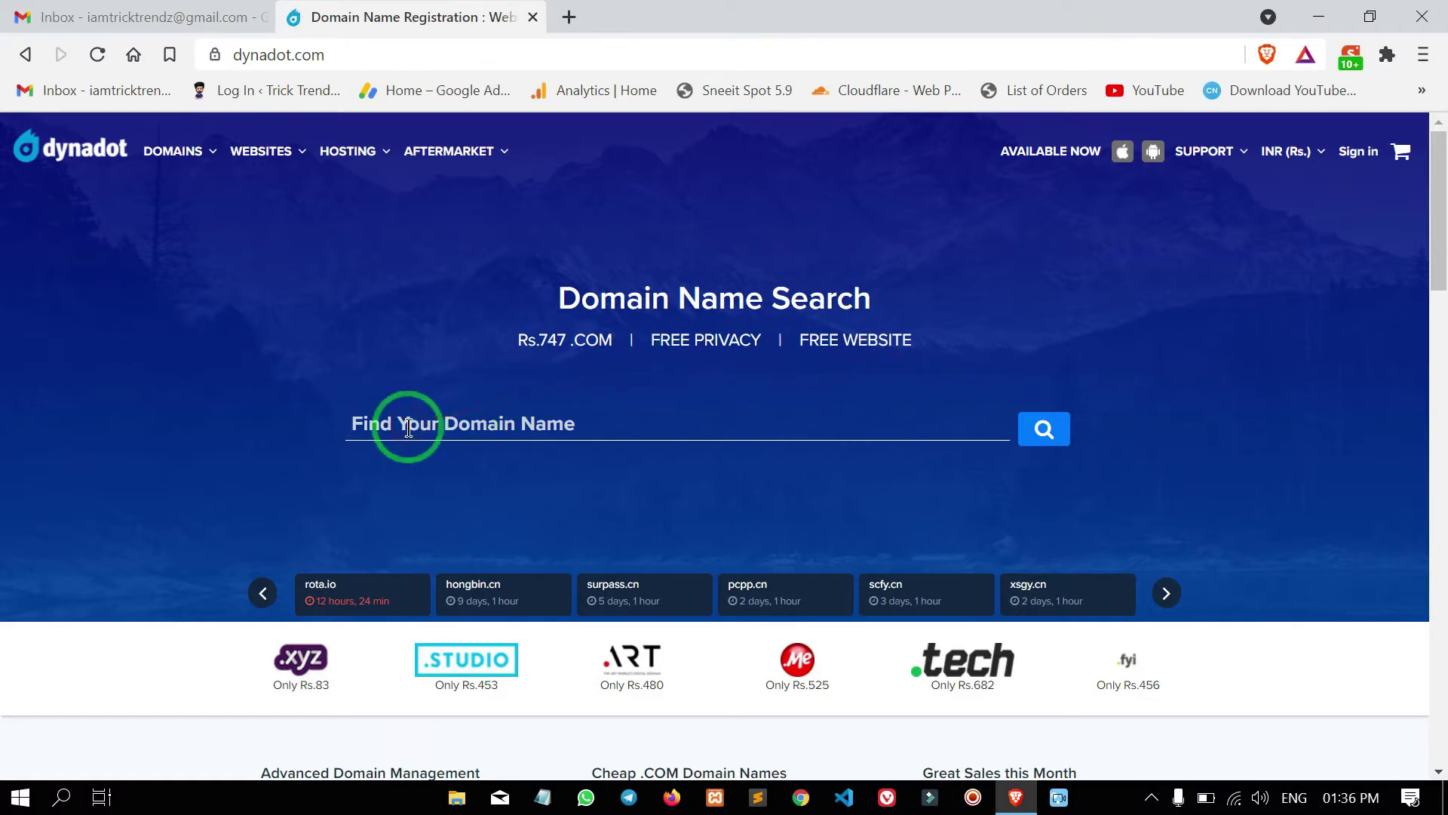
Search Dynadot for maango.xyz, which shows it available at Rs.83 while .com, .org and .net are taken
text(maa)
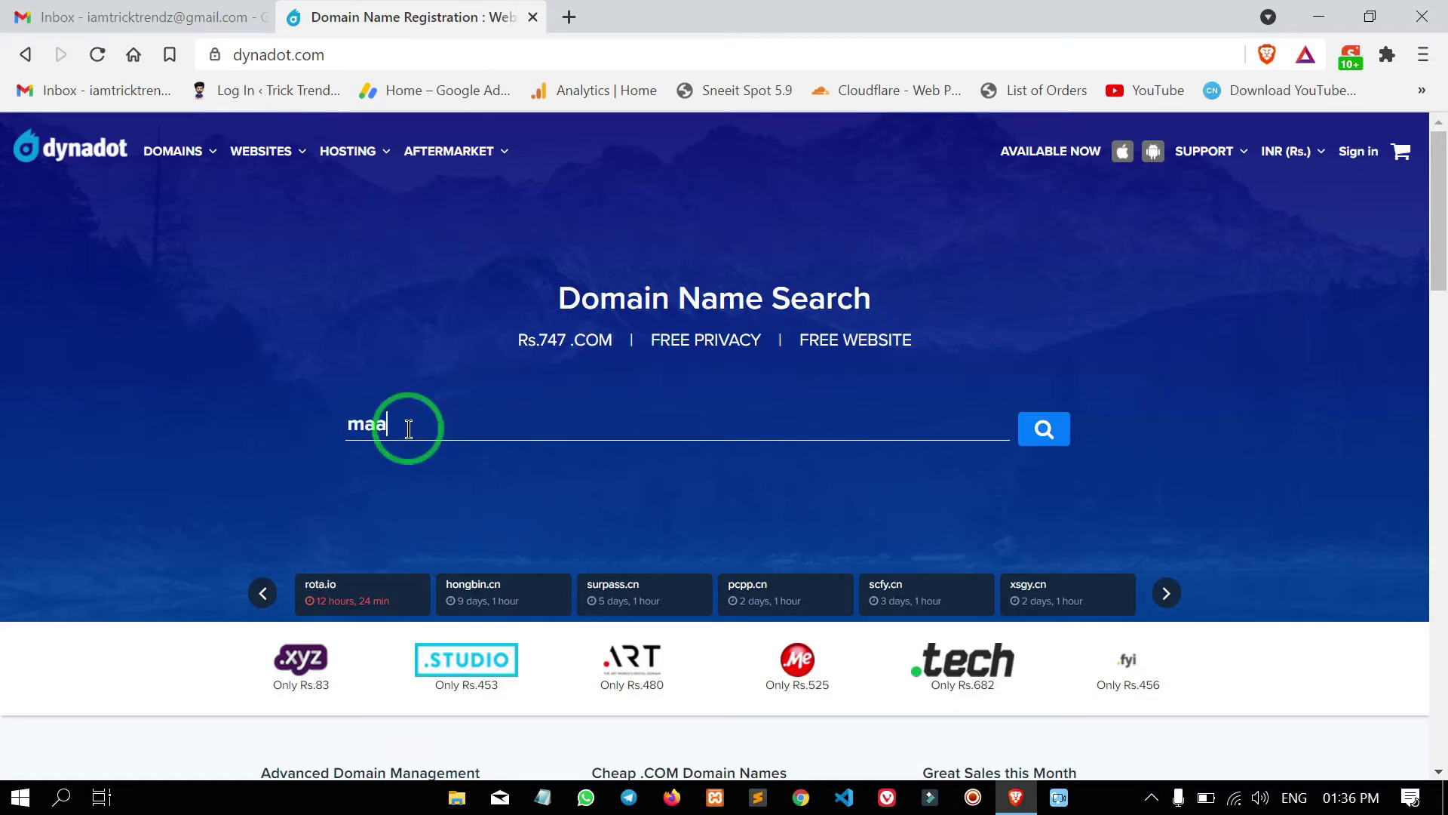
text(ngo.xyz)
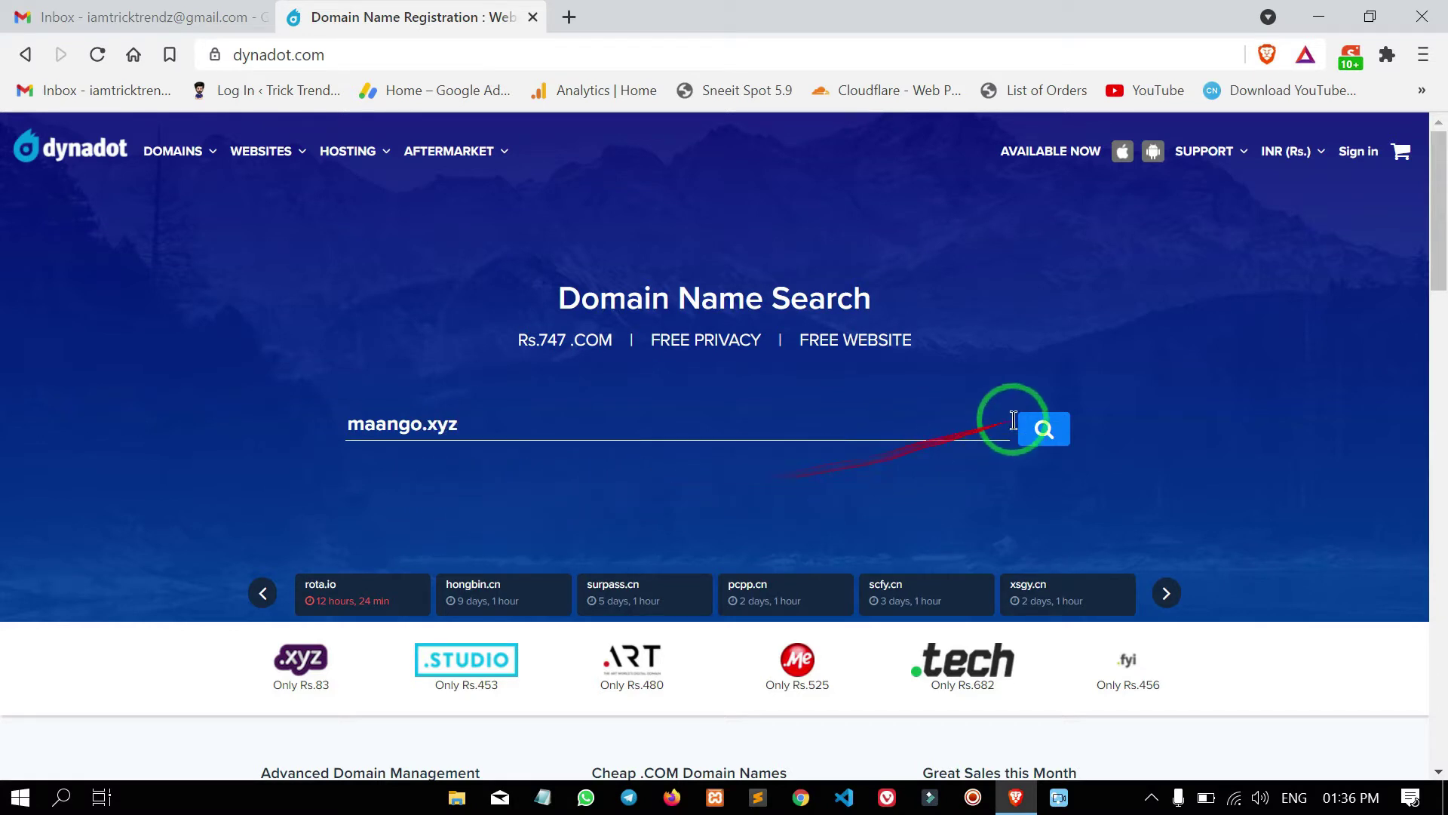
click(1044, 437)
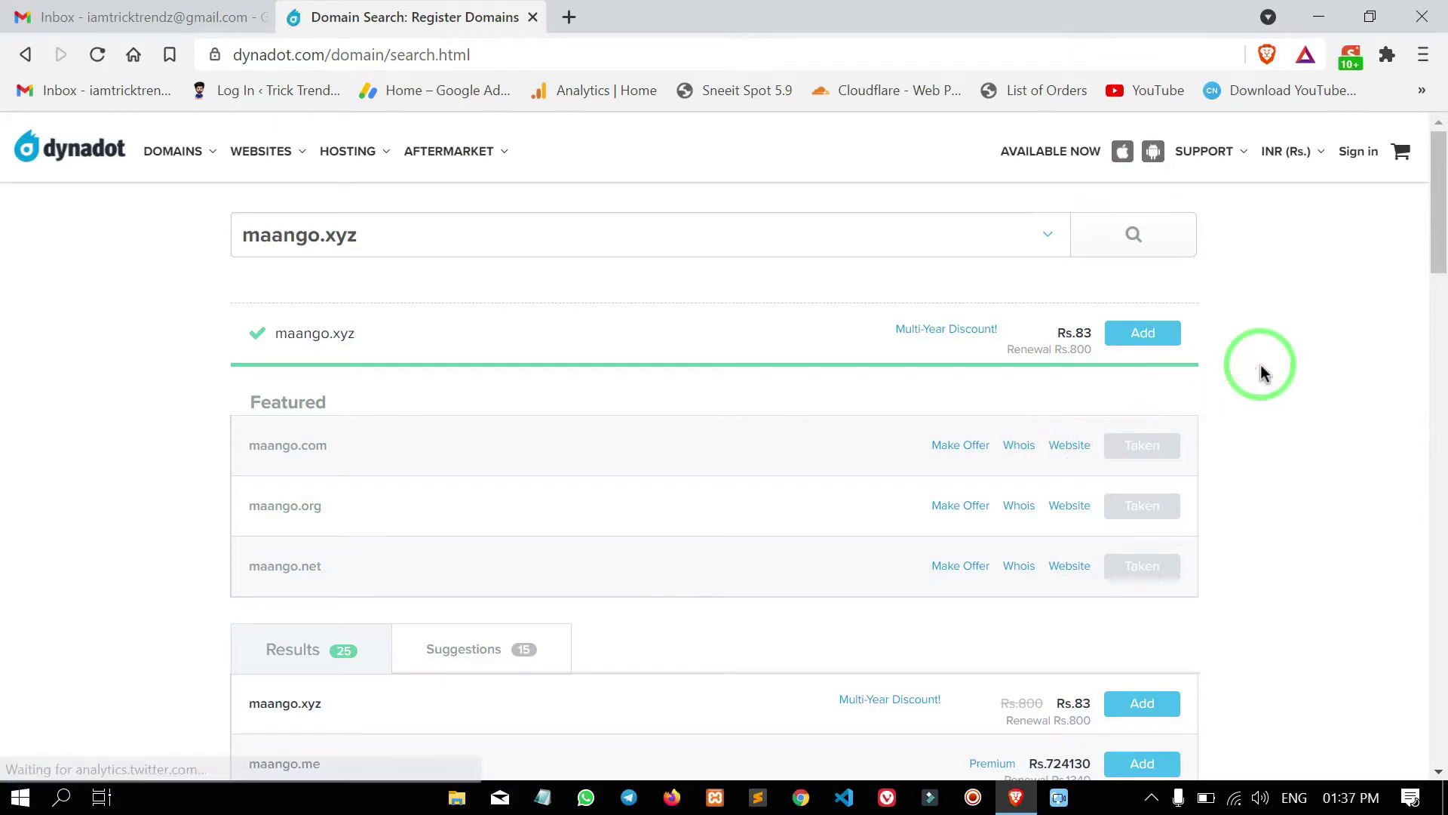
Add the available maango.xyz result at Rs.83 to the shopping cart
mouse_move(1261, 373)
mouse_down()
mouse_move(795, 188)
mouse_move(374, 392)
mouse_move(695, 341)
mouse_move(943, 356)
mouse_up()
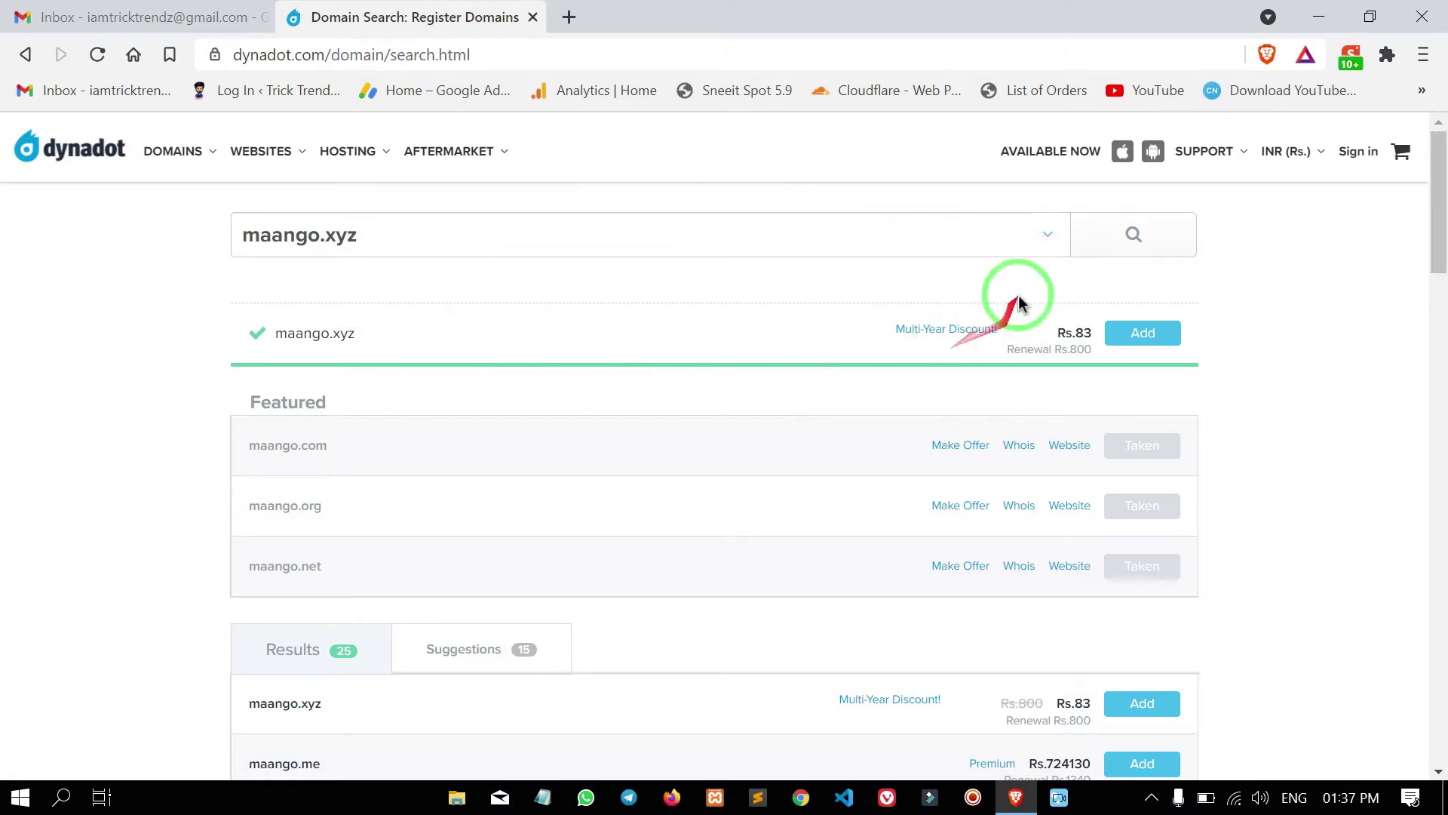
mouse_move(1022, 292)
mouse_down()
mouse_move(1158, 369)
mouse_move(1235, 365)
mouse_up()
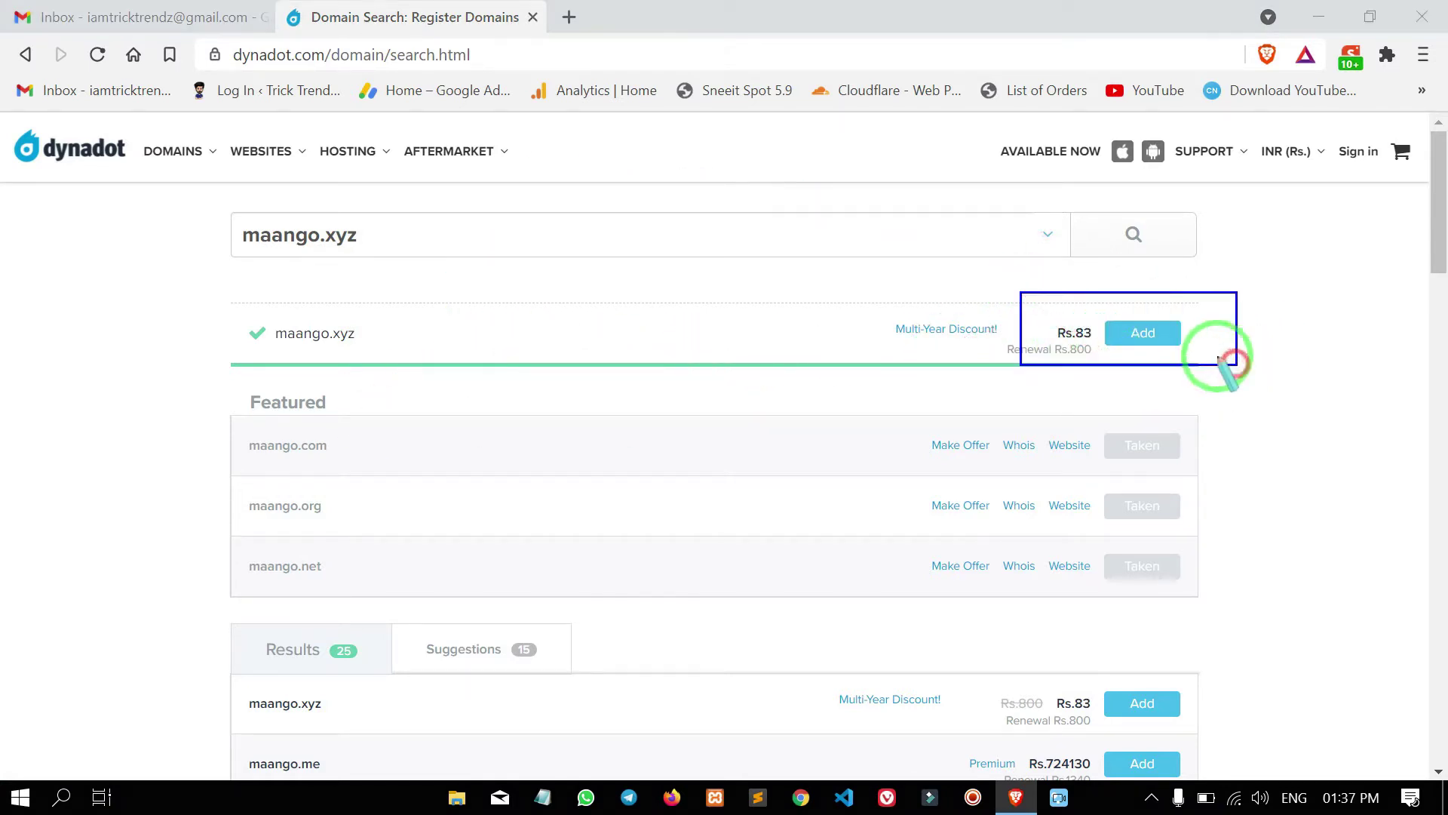
drag(192, 281, 425, 373)
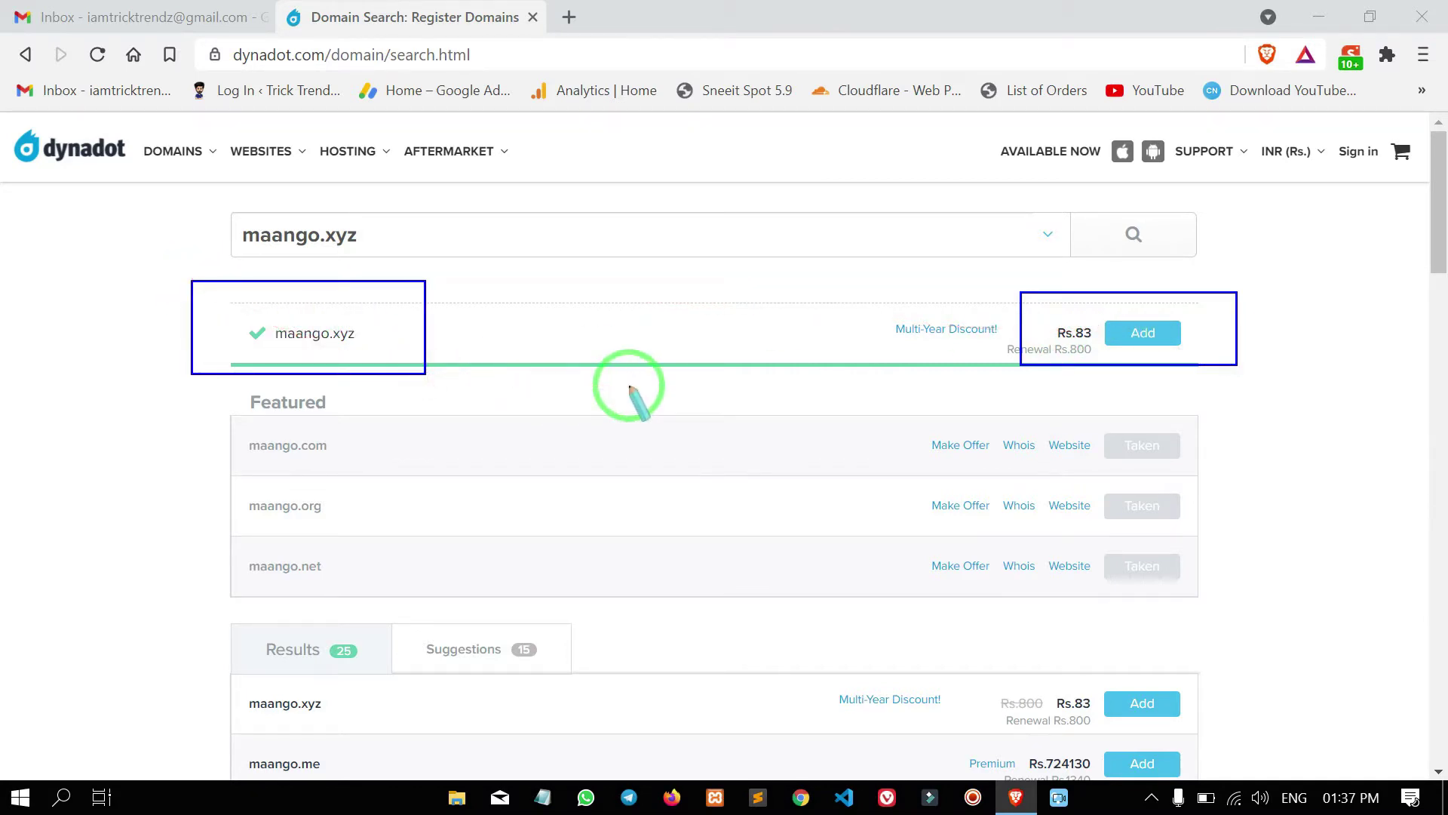
key(e)
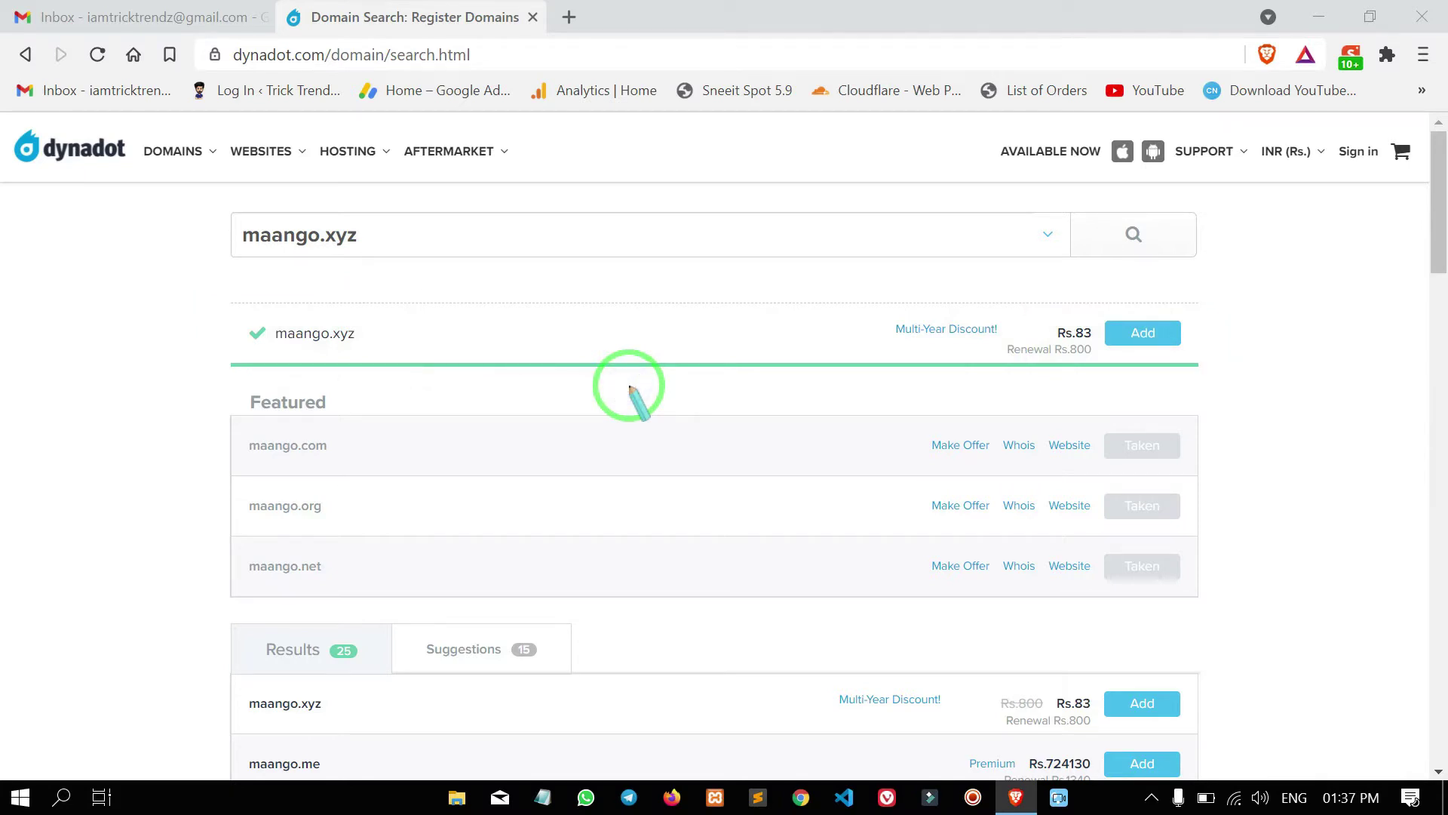
mouse_move(633, 387)
mouse_down()
mouse_move(1051, 334)
mouse_move(1136, 343)
mouse_up()
click(1130, 344)
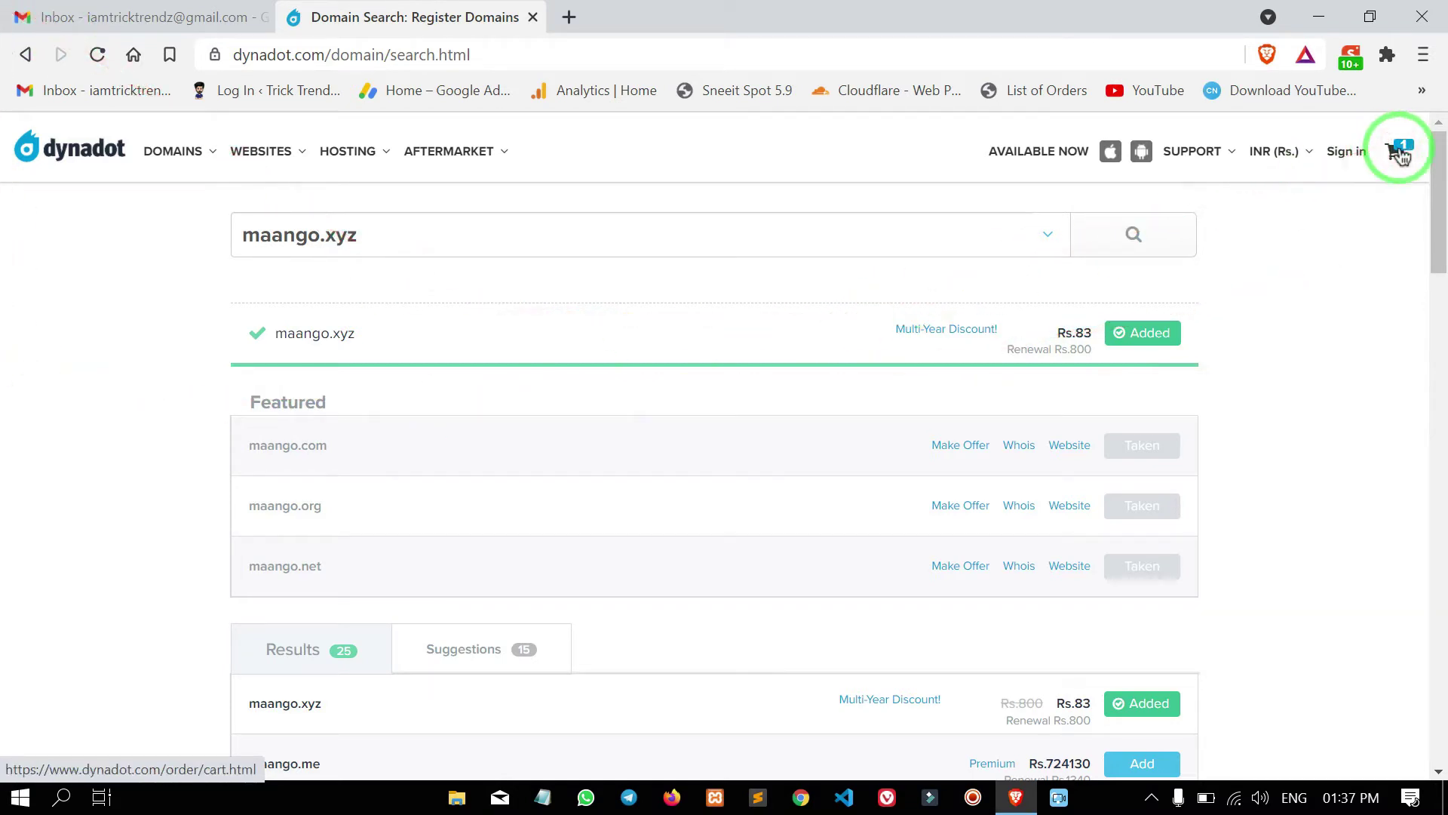
Open the full cart view and dismiss the coupon offer popup
mouse_move(1400, 154)
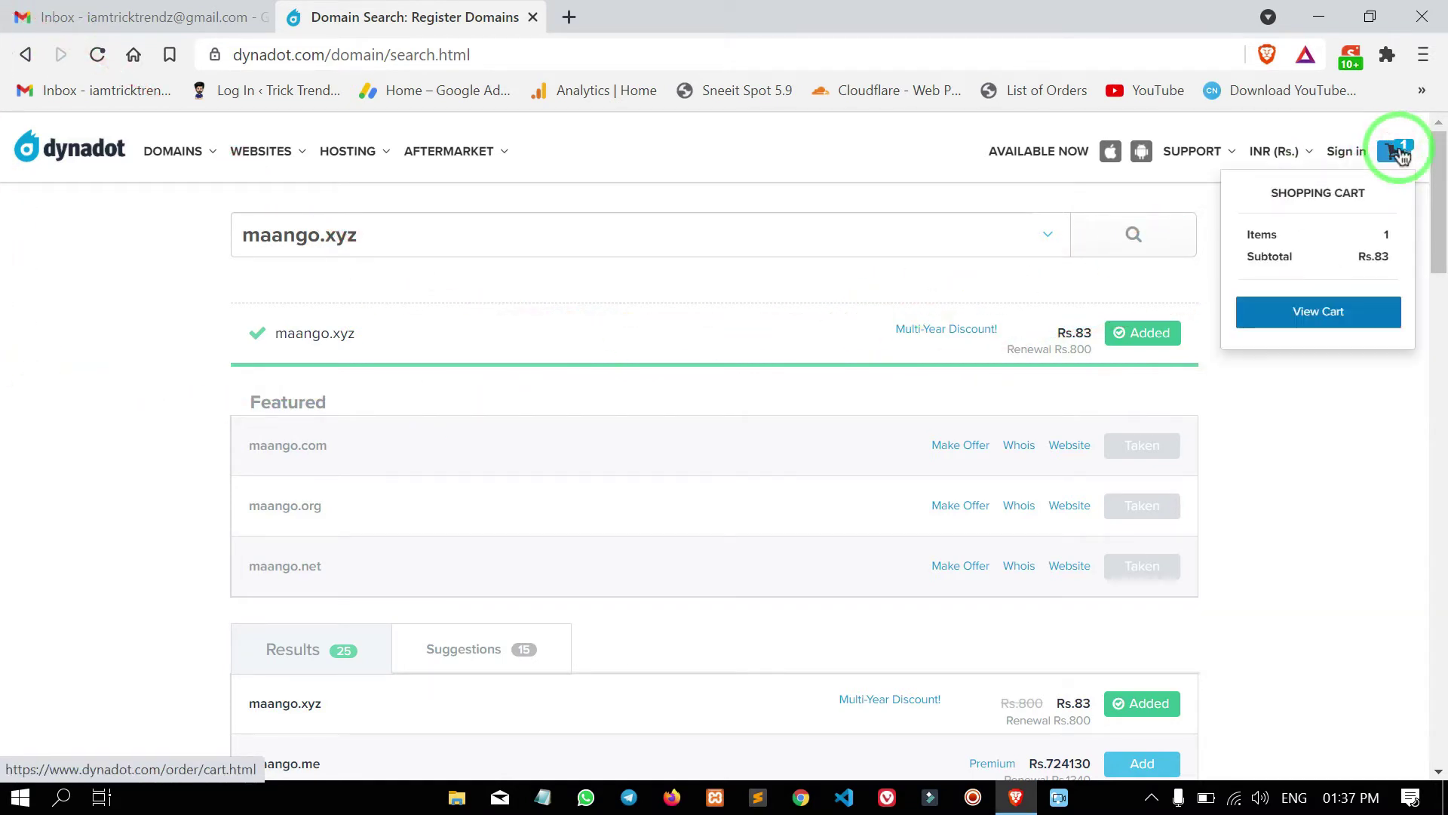
click(1325, 319)
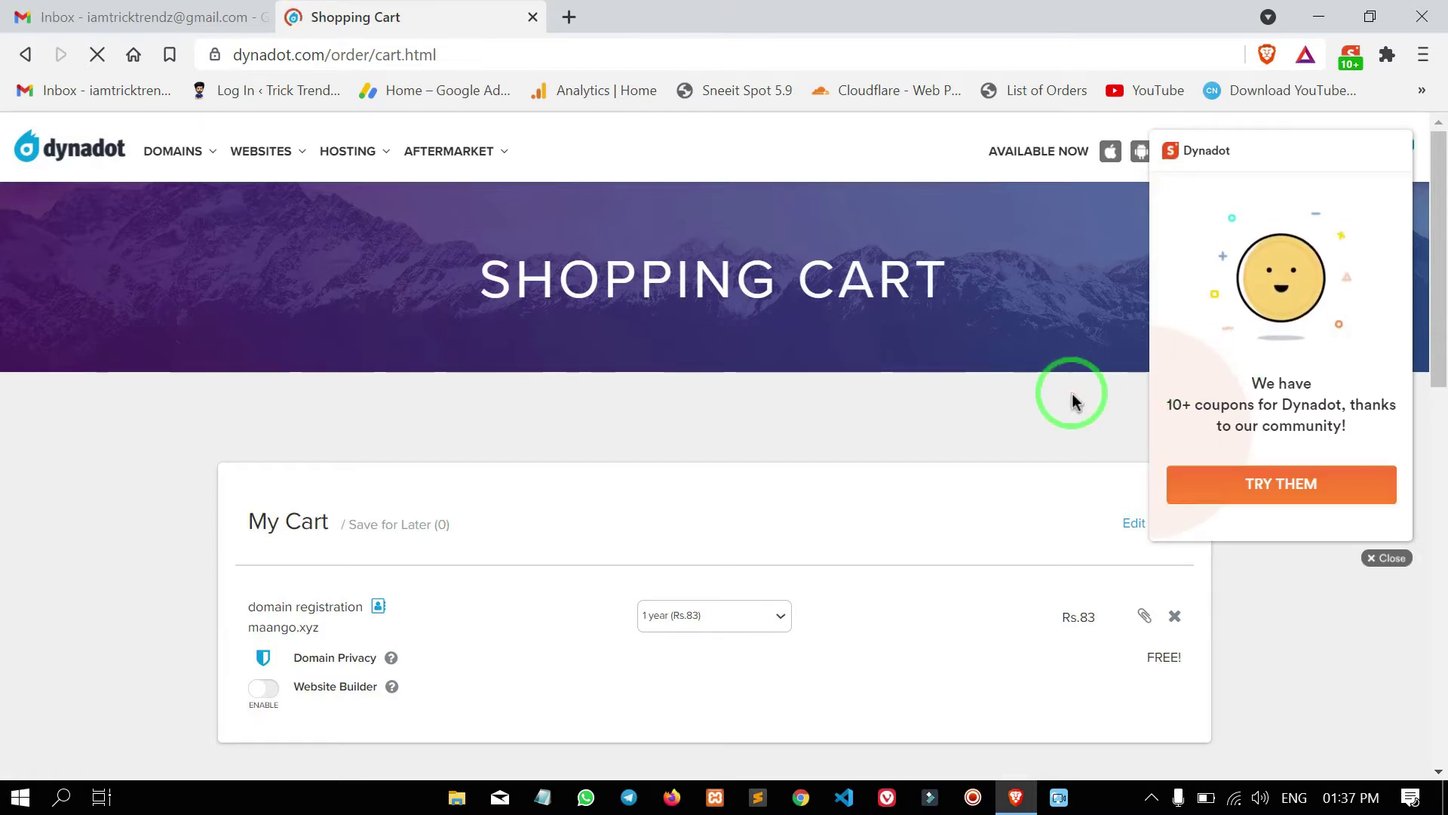
scroll(1069, 396, down, 1)
click(1016, 313)
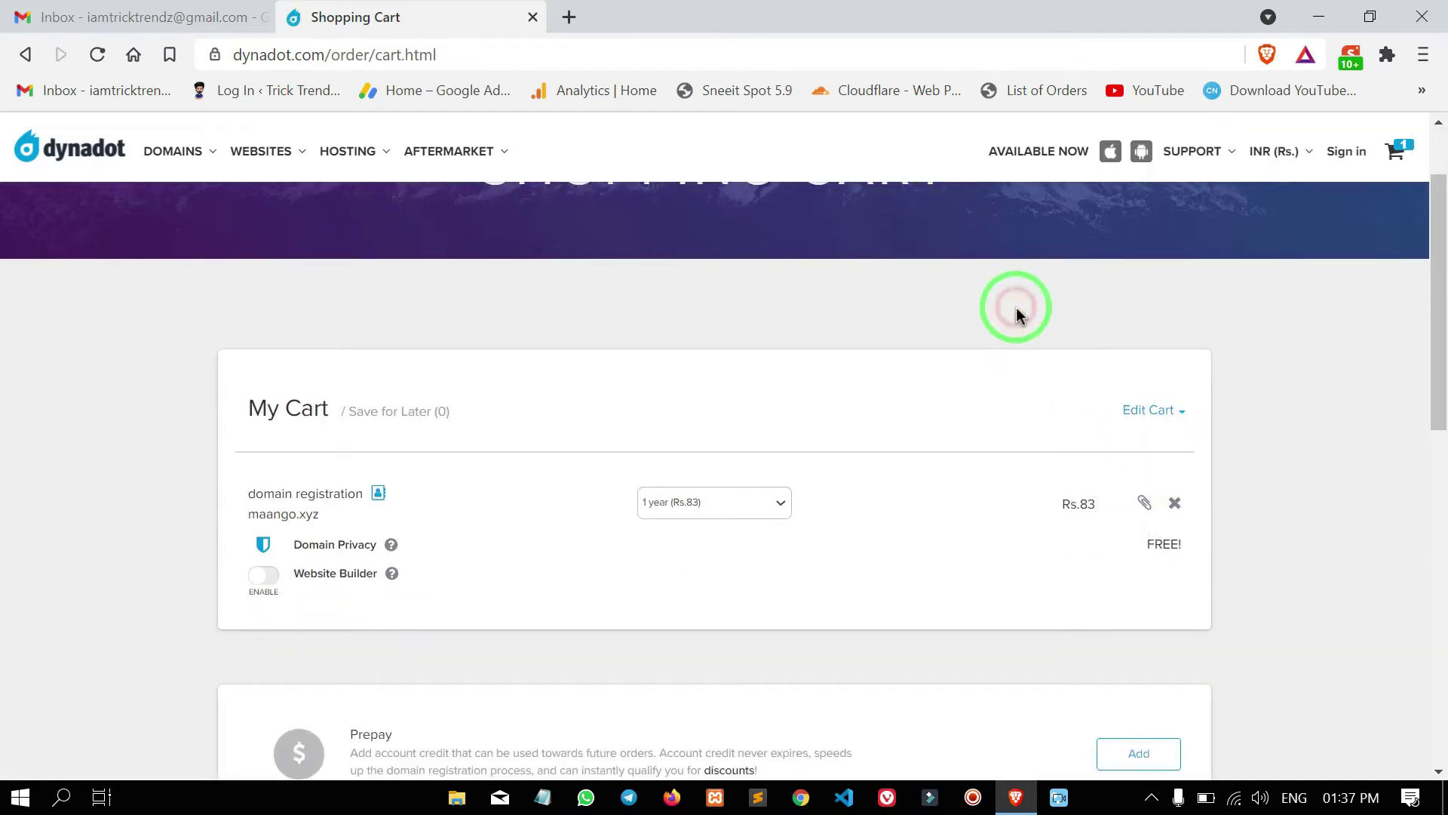
scroll(1025, 356, down, 2)
scroll(1024, 356, up, 1)
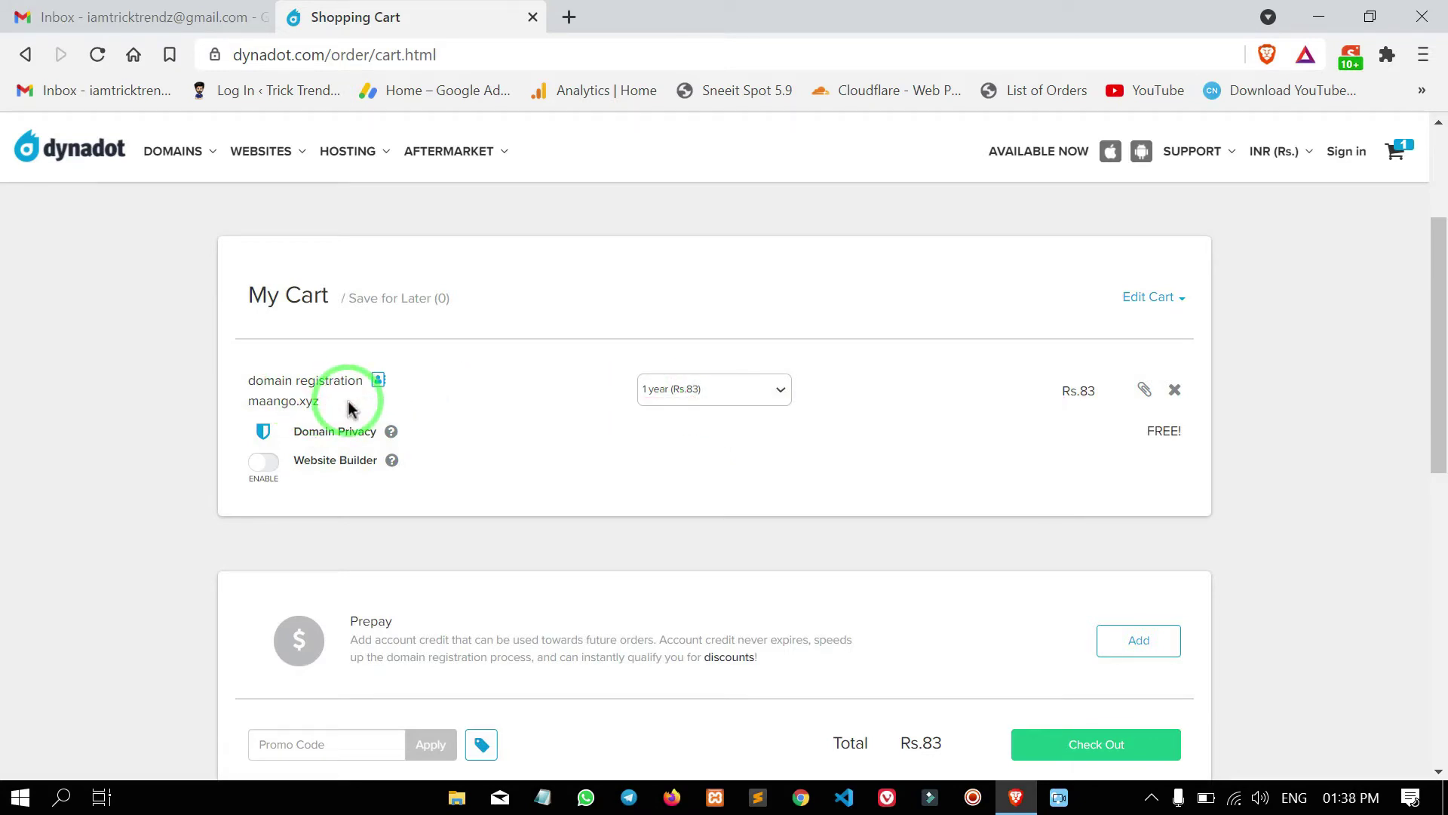
Highlight the cart's free Domain Privacy, Rs.83 price and the checkout button
drag(227, 414, 448, 445)
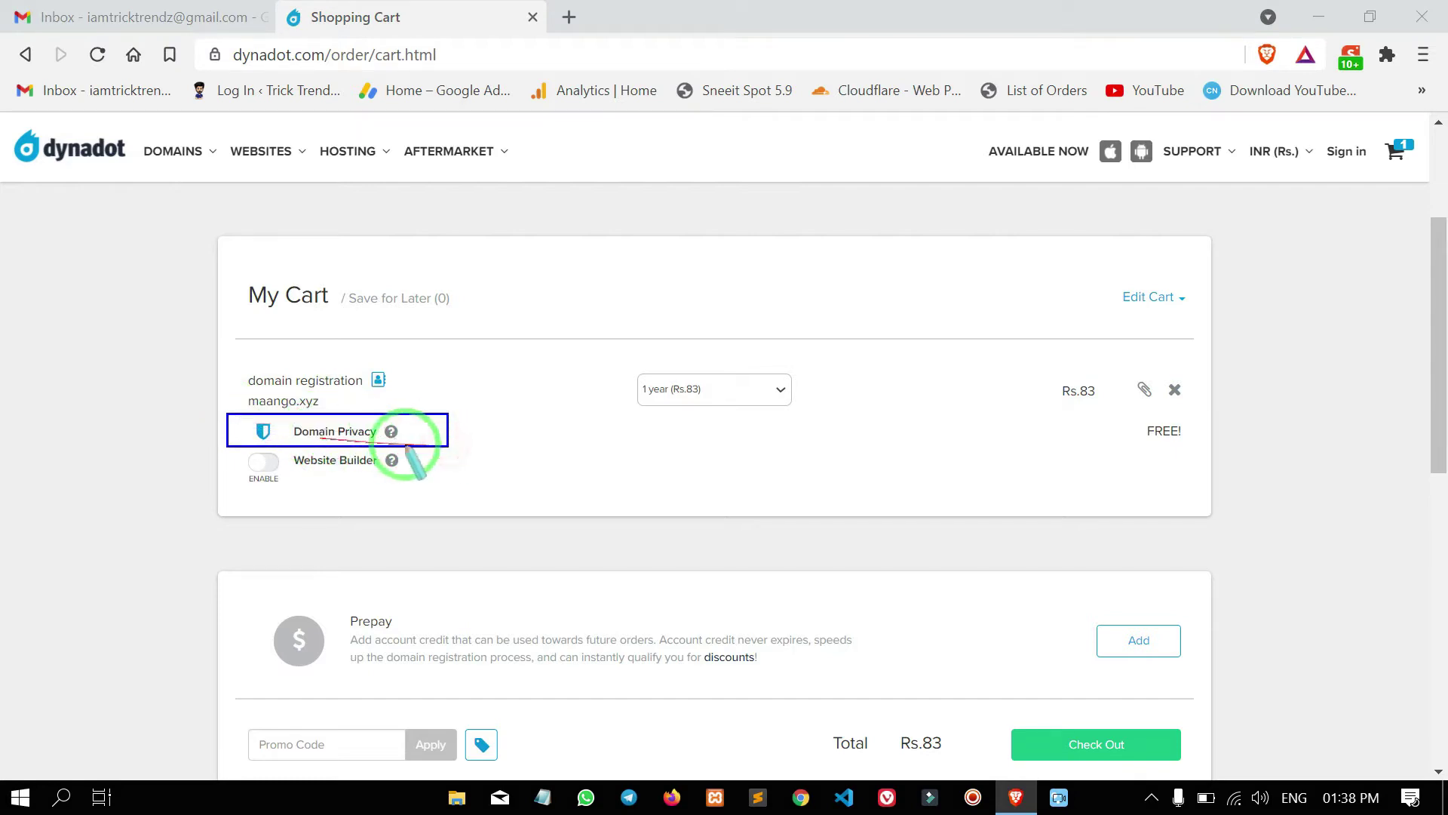
mouse_move(670, 430)
mouse_down()
mouse_move(1109, 430)
mouse_move(1020, 375)
mouse_move(1206, 421)
mouse_move(1215, 439)
mouse_up()
key(Escape)
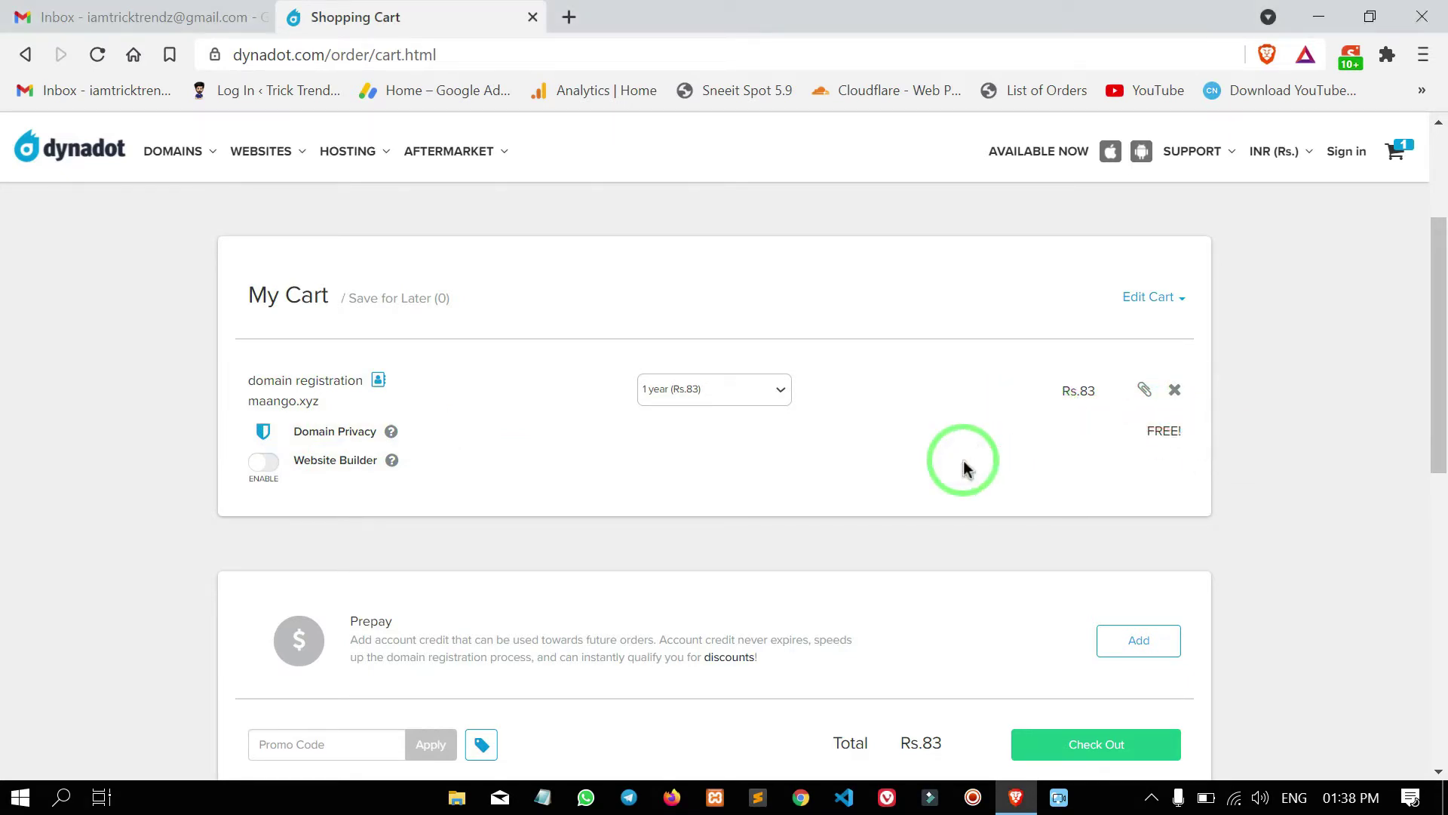
scroll(966, 464, down, 1)
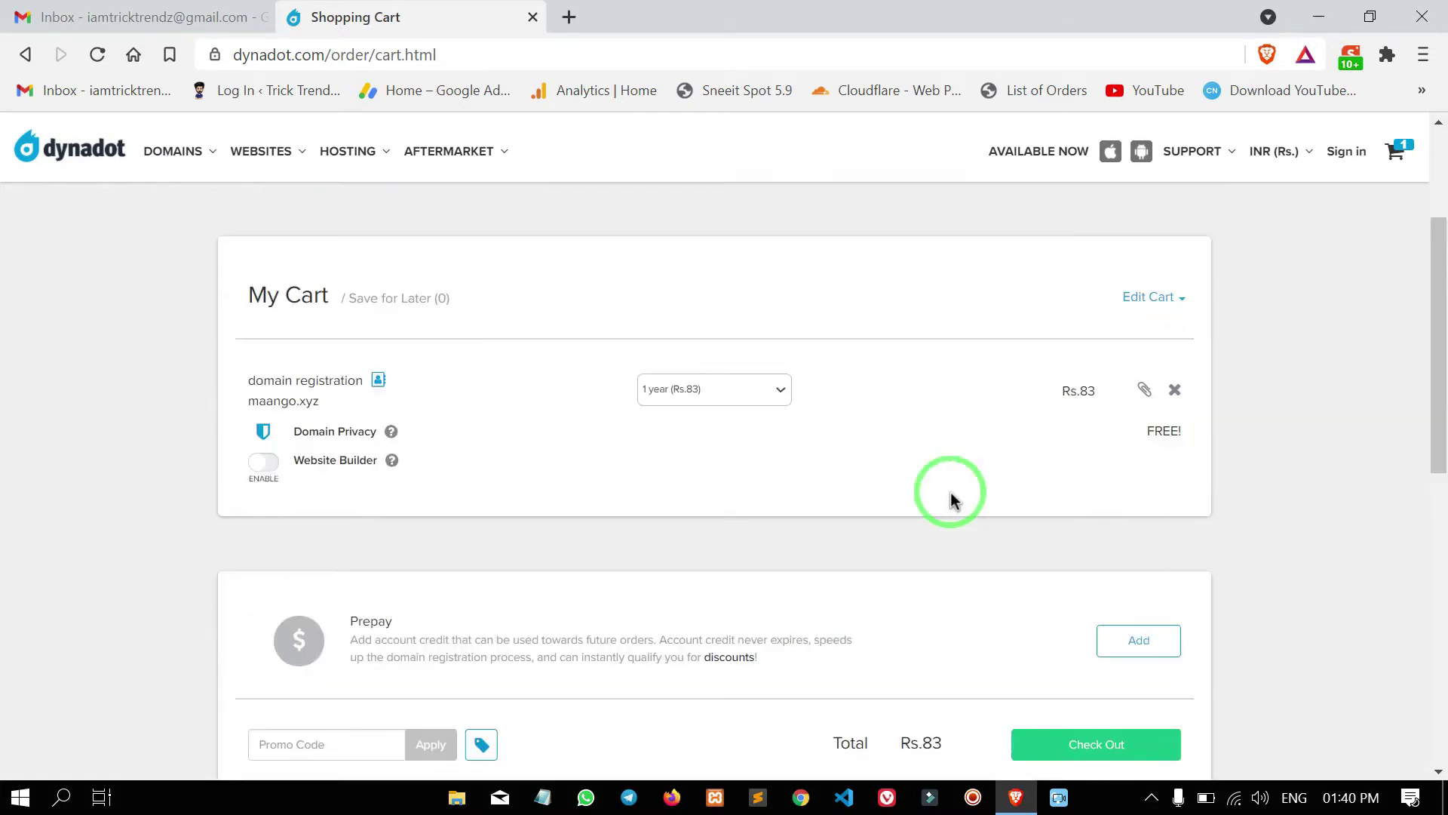
mouse_move(972, 691)
mouse_down()
mouse_move(1218, 771)
mouse_move(1252, 753)
mouse_move(1248, 773)
mouse_up()
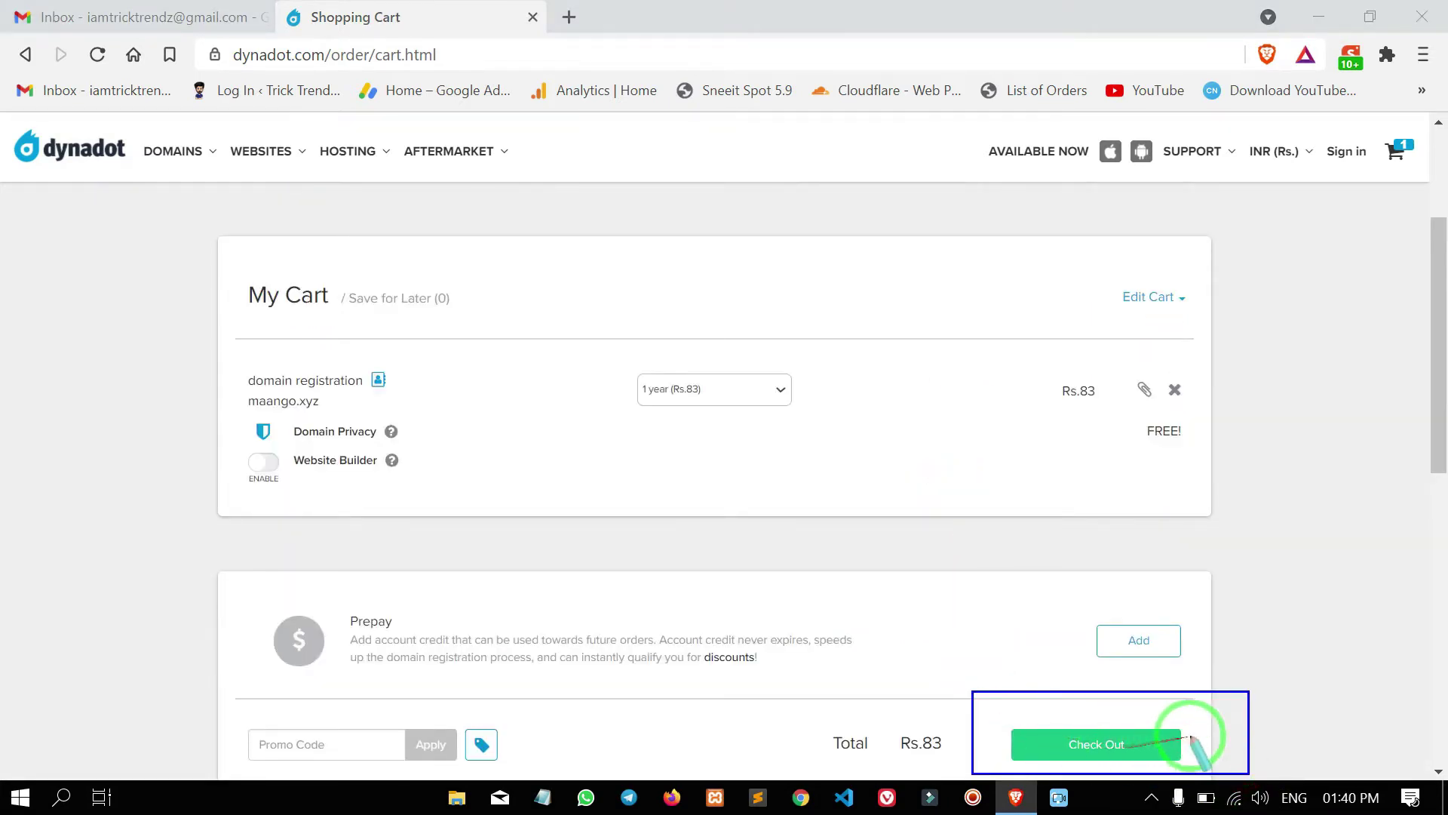
Proceed to checkout and start the Create an account form at its username field
click(1112, 747)
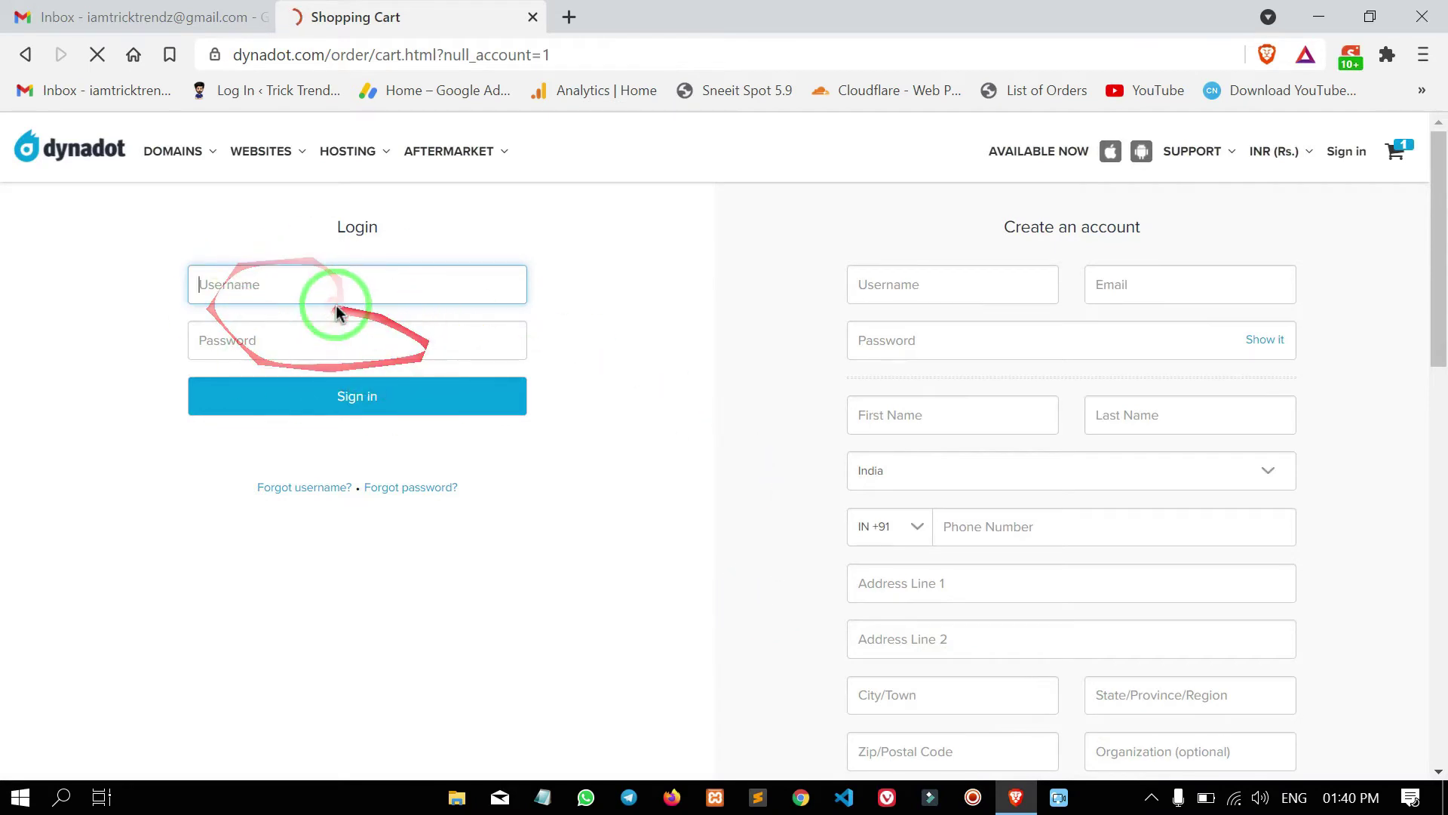
mouse_move(179, 220)
mouse_down()
mouse_move(249, 279)
mouse_move(612, 421)
mouse_up()
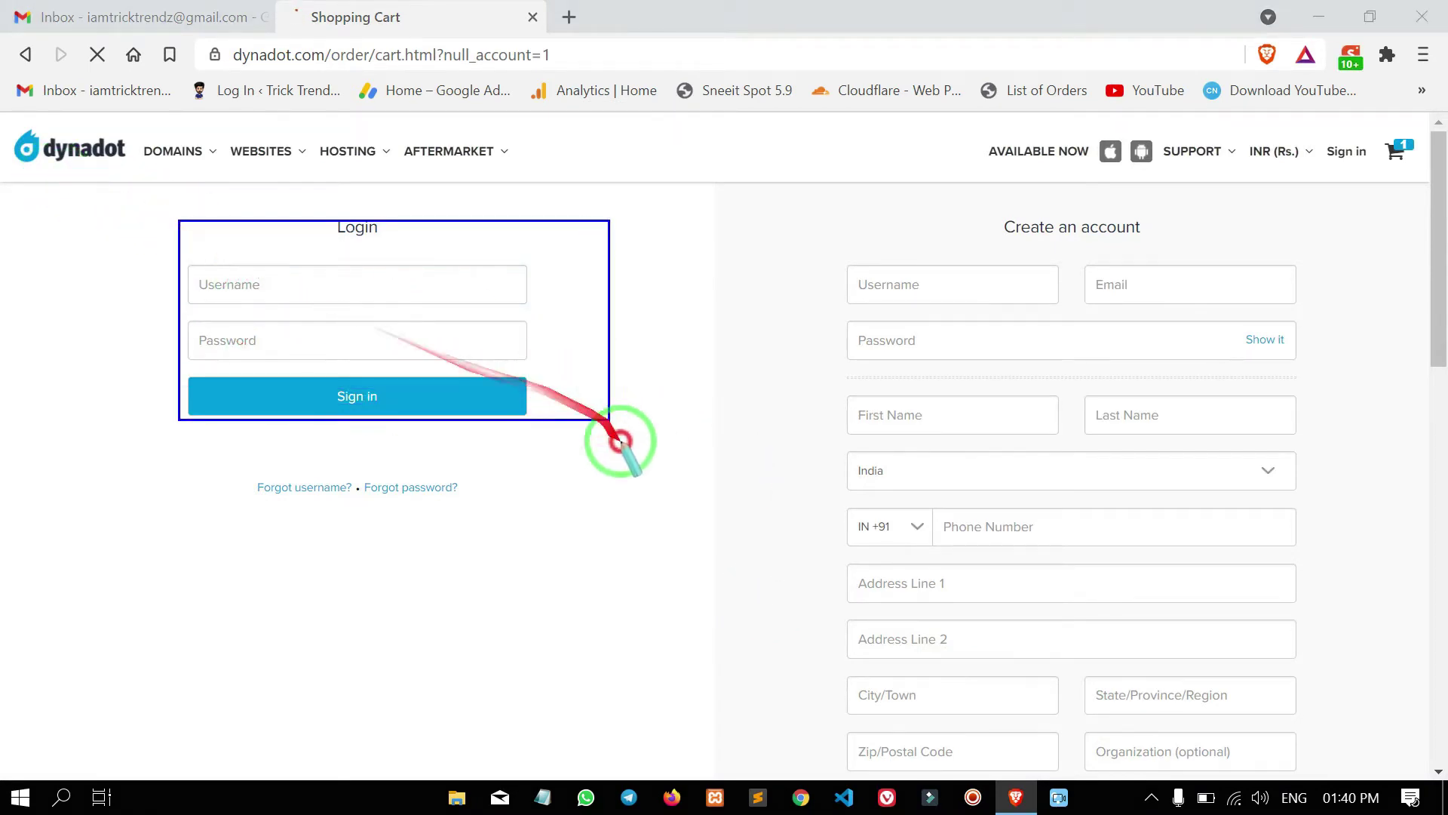
right_click(520, 463)
mouse_move(110, 204)
mouse_down()
mouse_move(528, 445)
mouse_move(657, 461)
mouse_up()
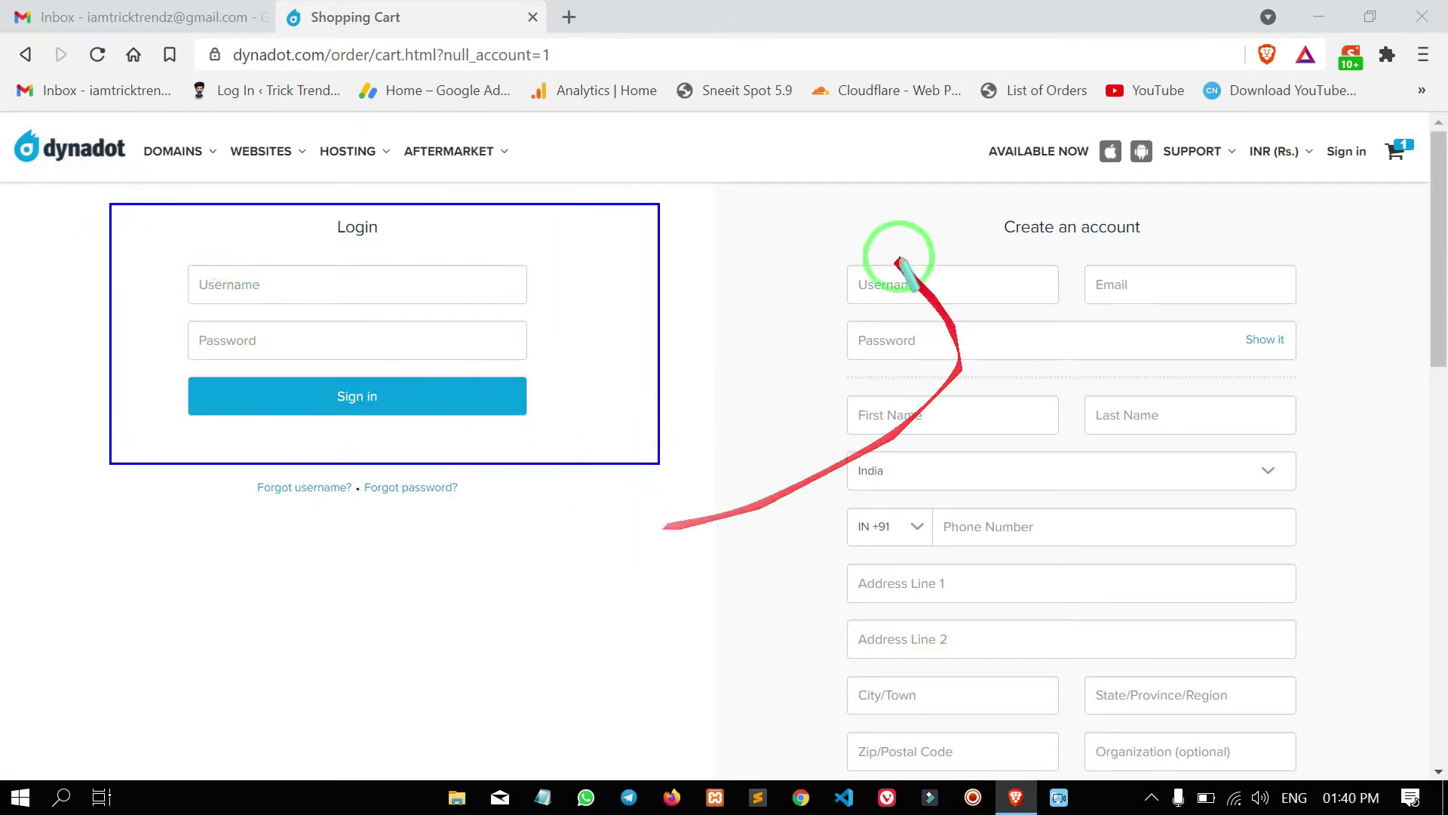
drag(814, 213, 1442, 526)
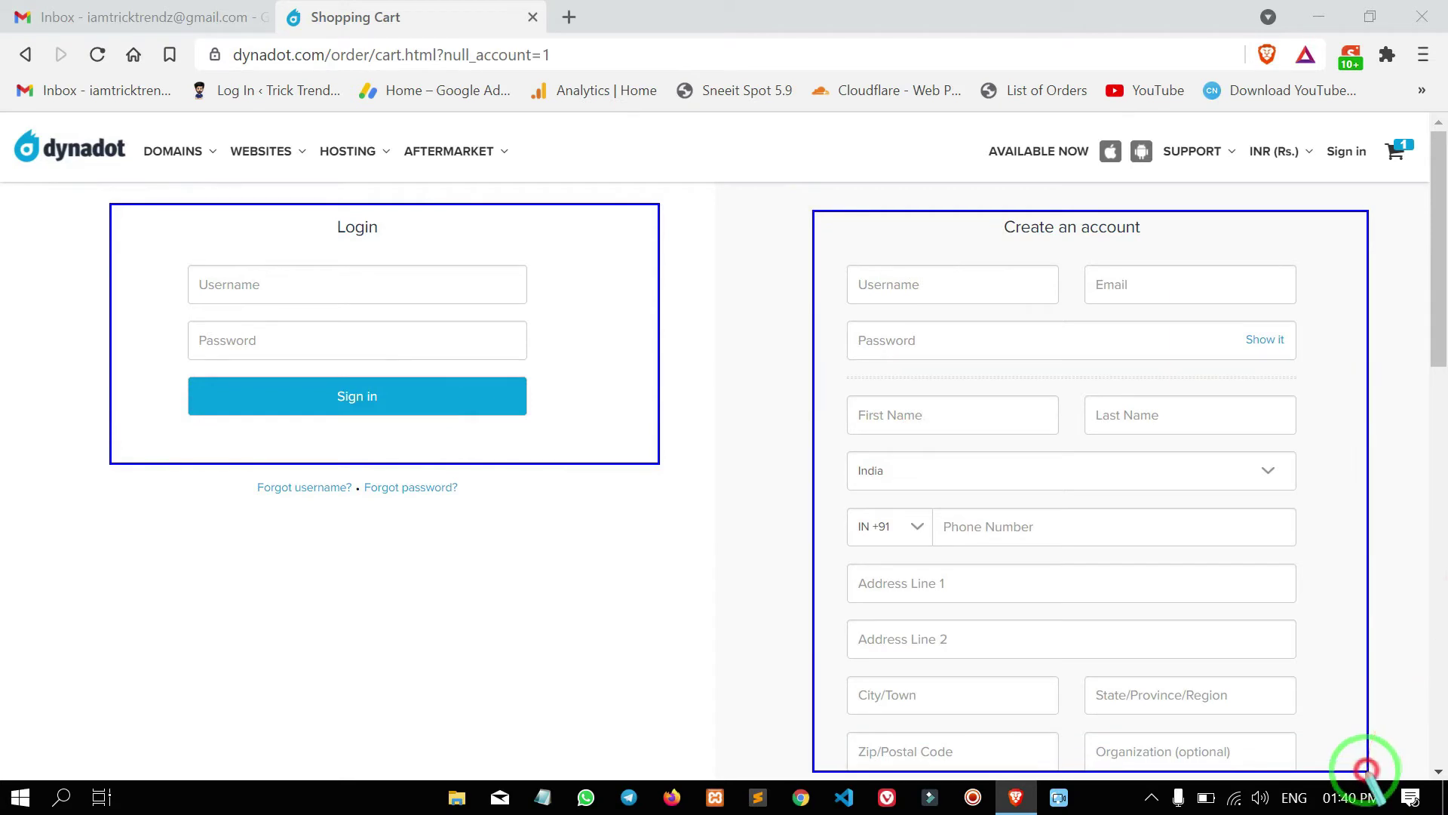
right_click(1332, 590)
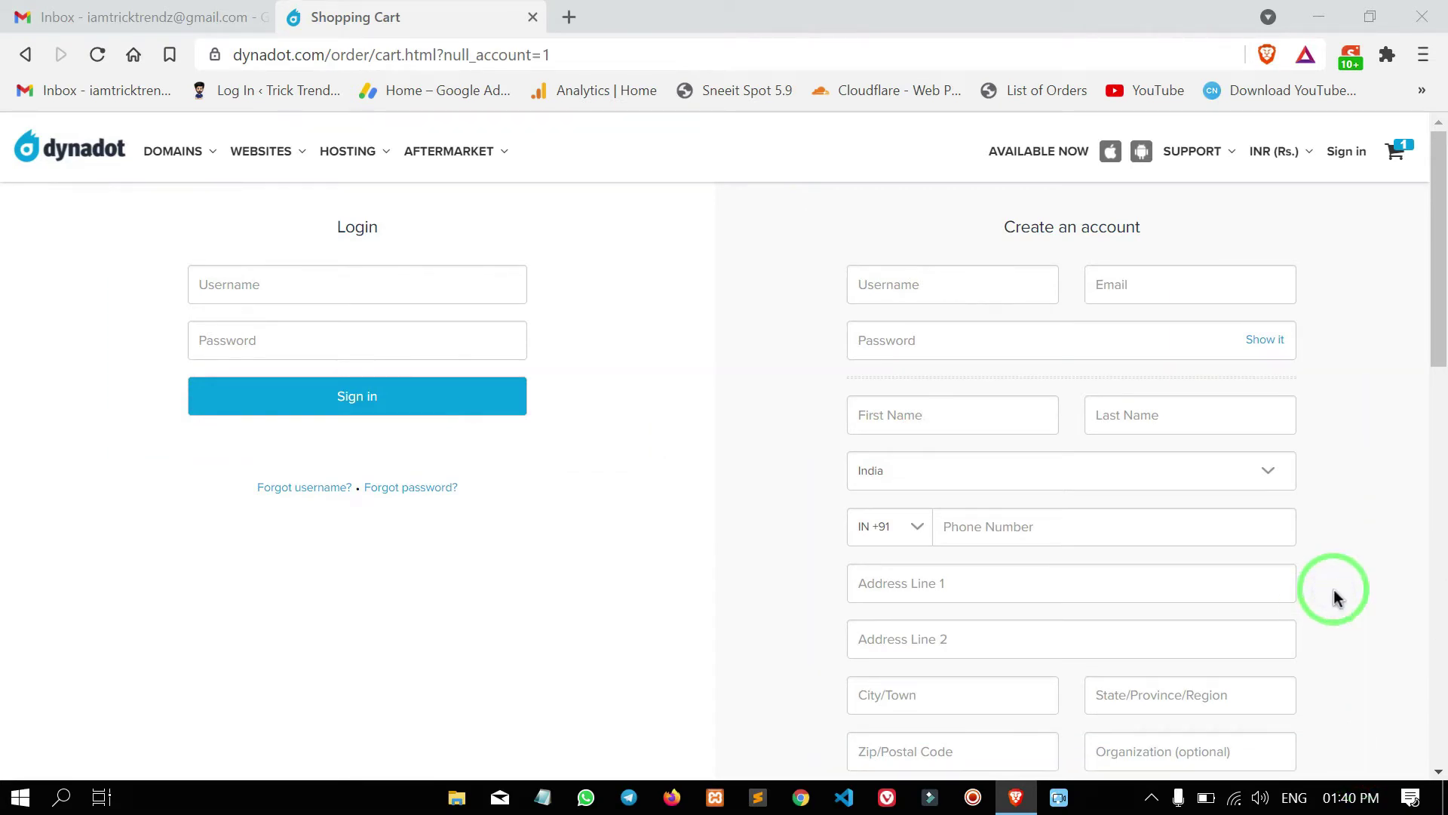
click(887, 285)
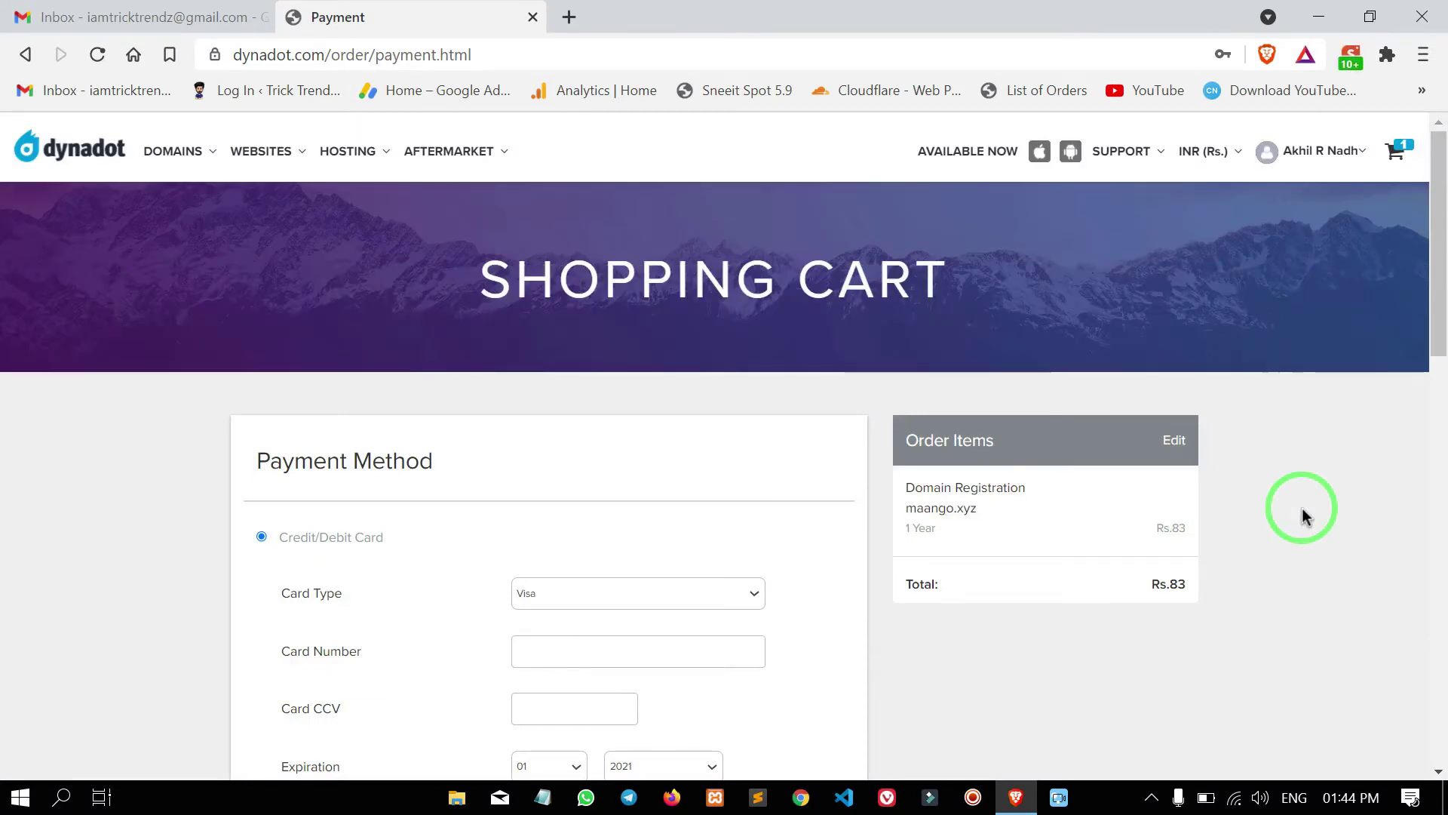
Save the account password in the browser and choose Bank Transfer as the payment method
click(1194, 249)
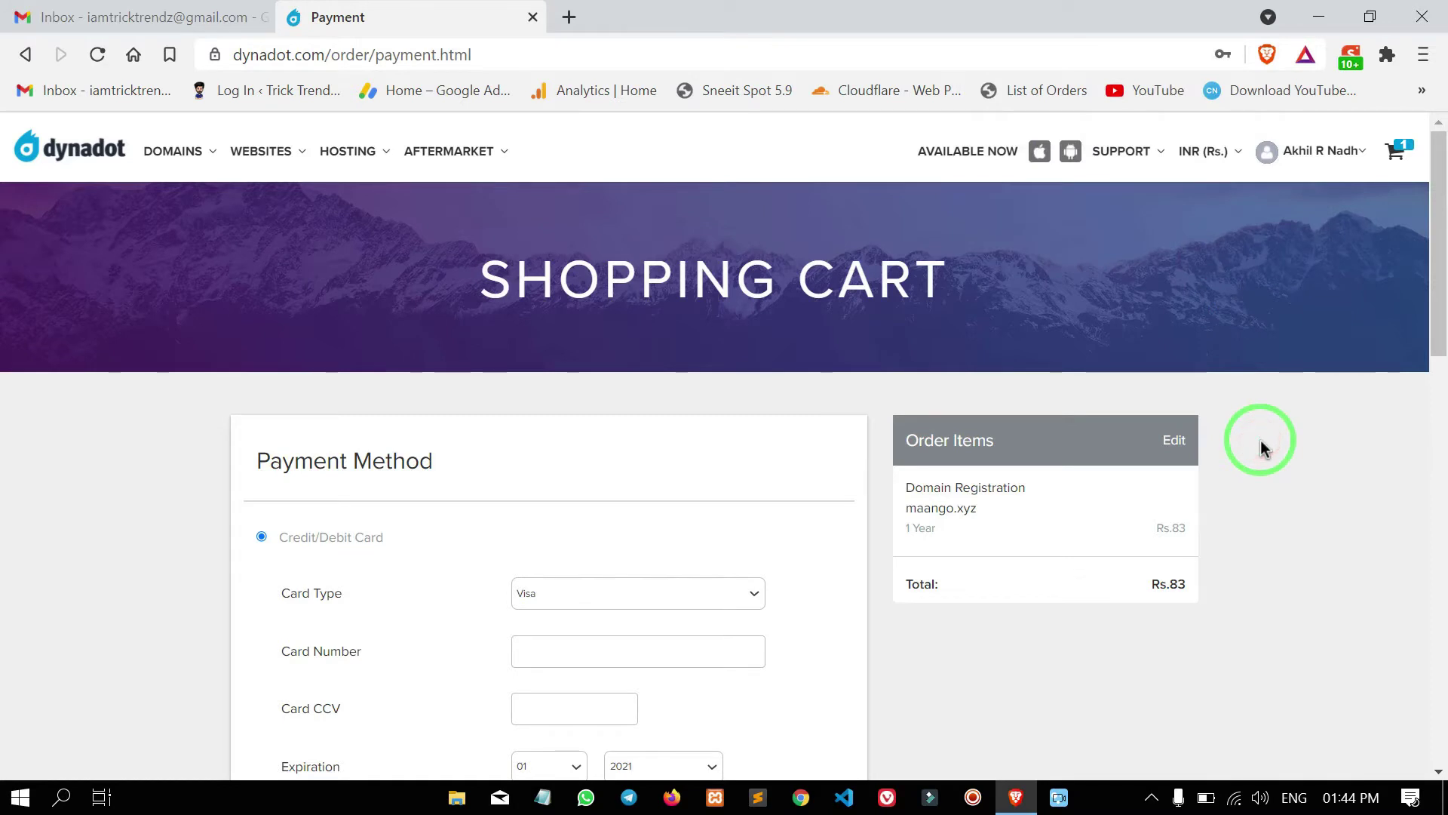
scroll(673, 388, down, 2)
scroll(672, 388, down, 2)
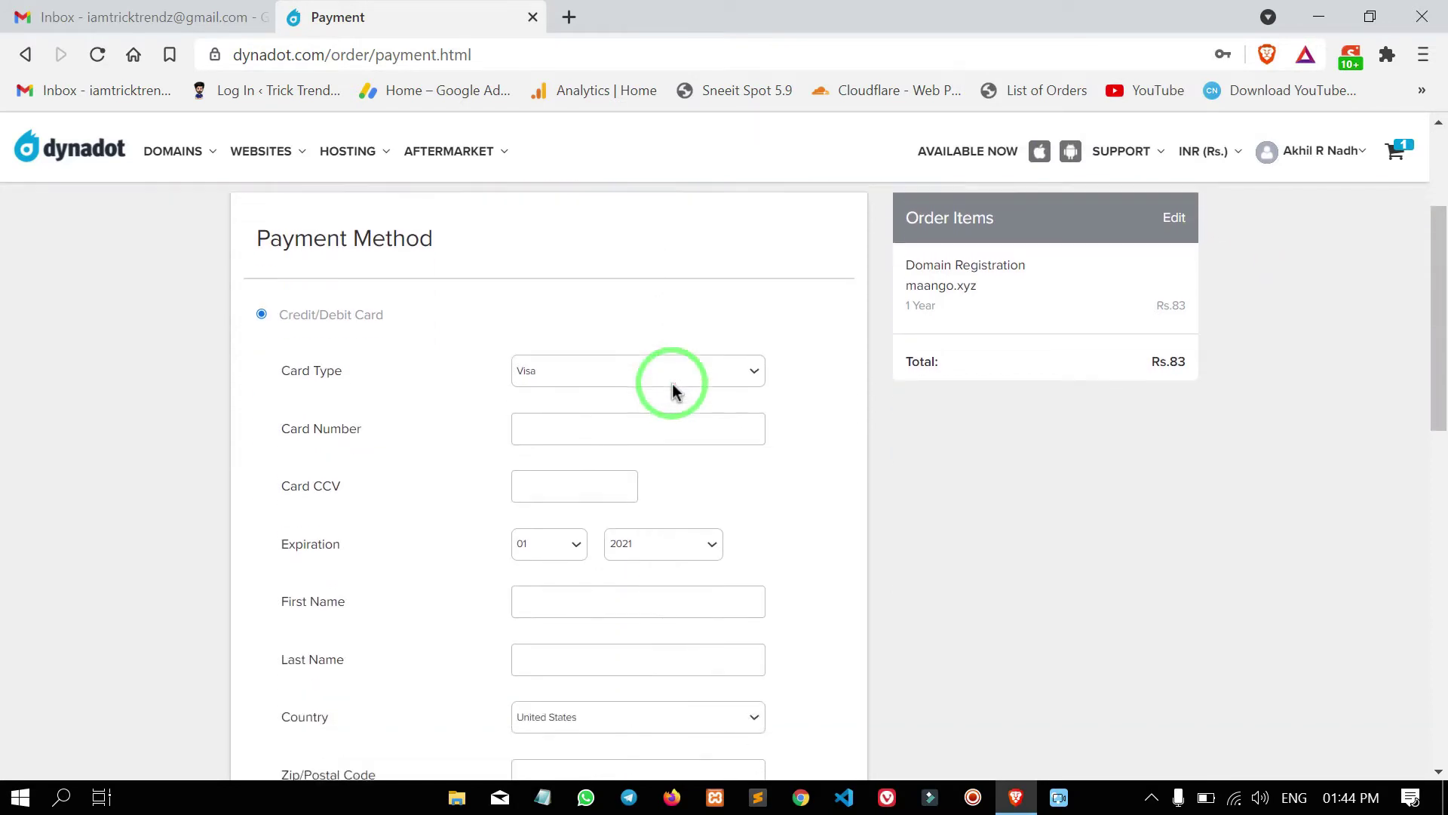
scroll(575, 333, down, 2)
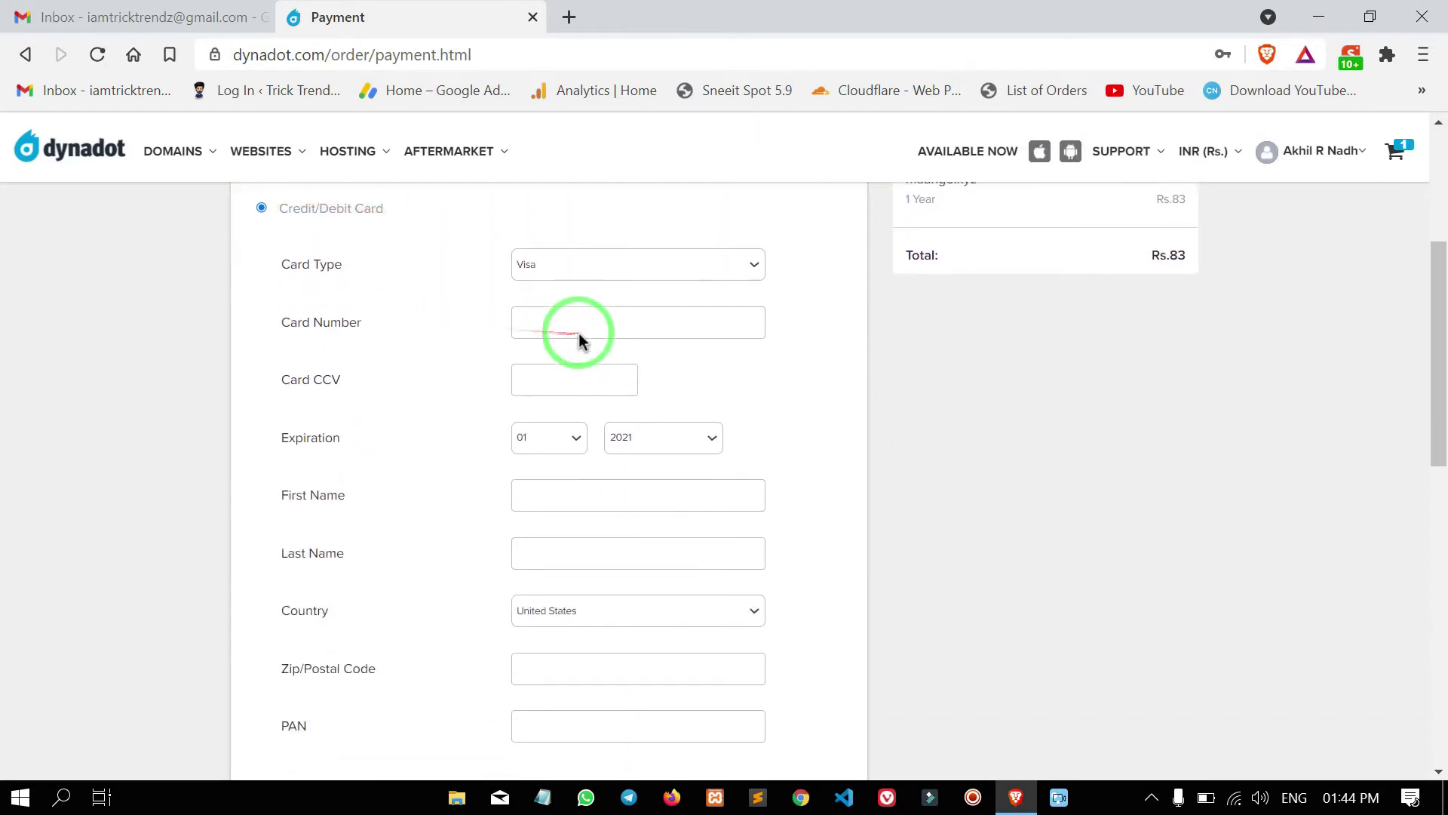
scroll(579, 549, down, 2)
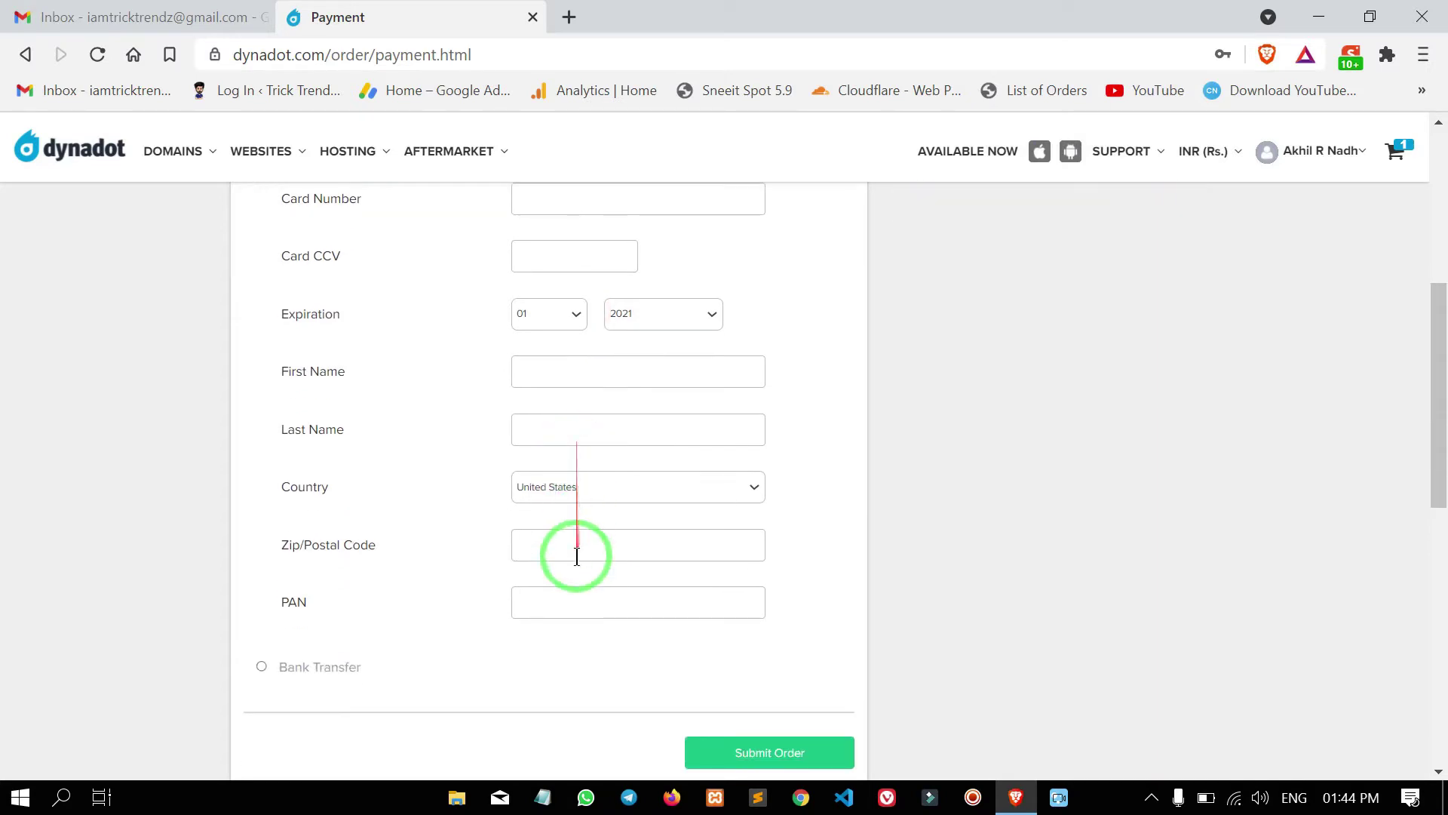
scroll(577, 551, up, 4)
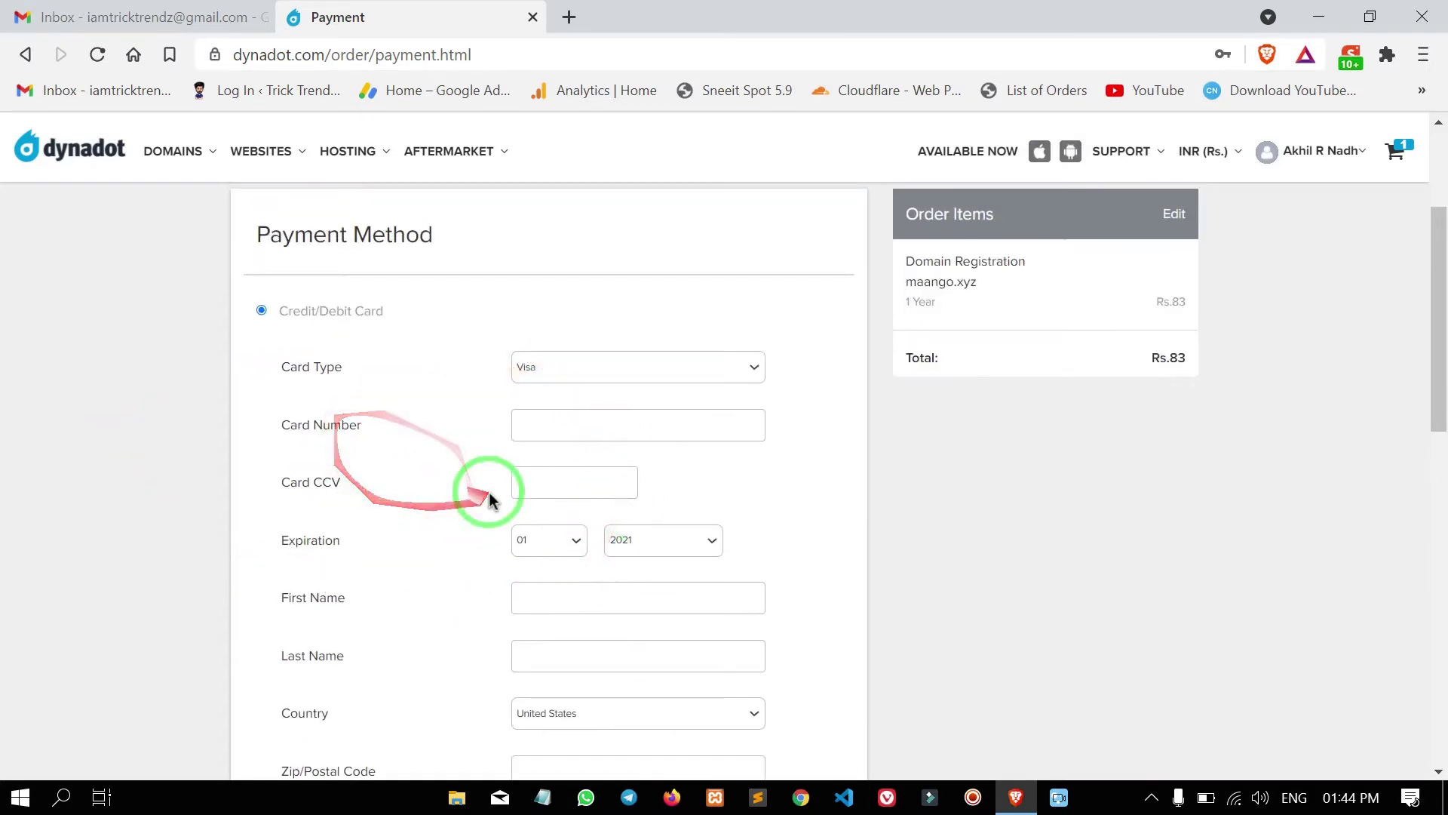
scroll(491, 496, down, 5)
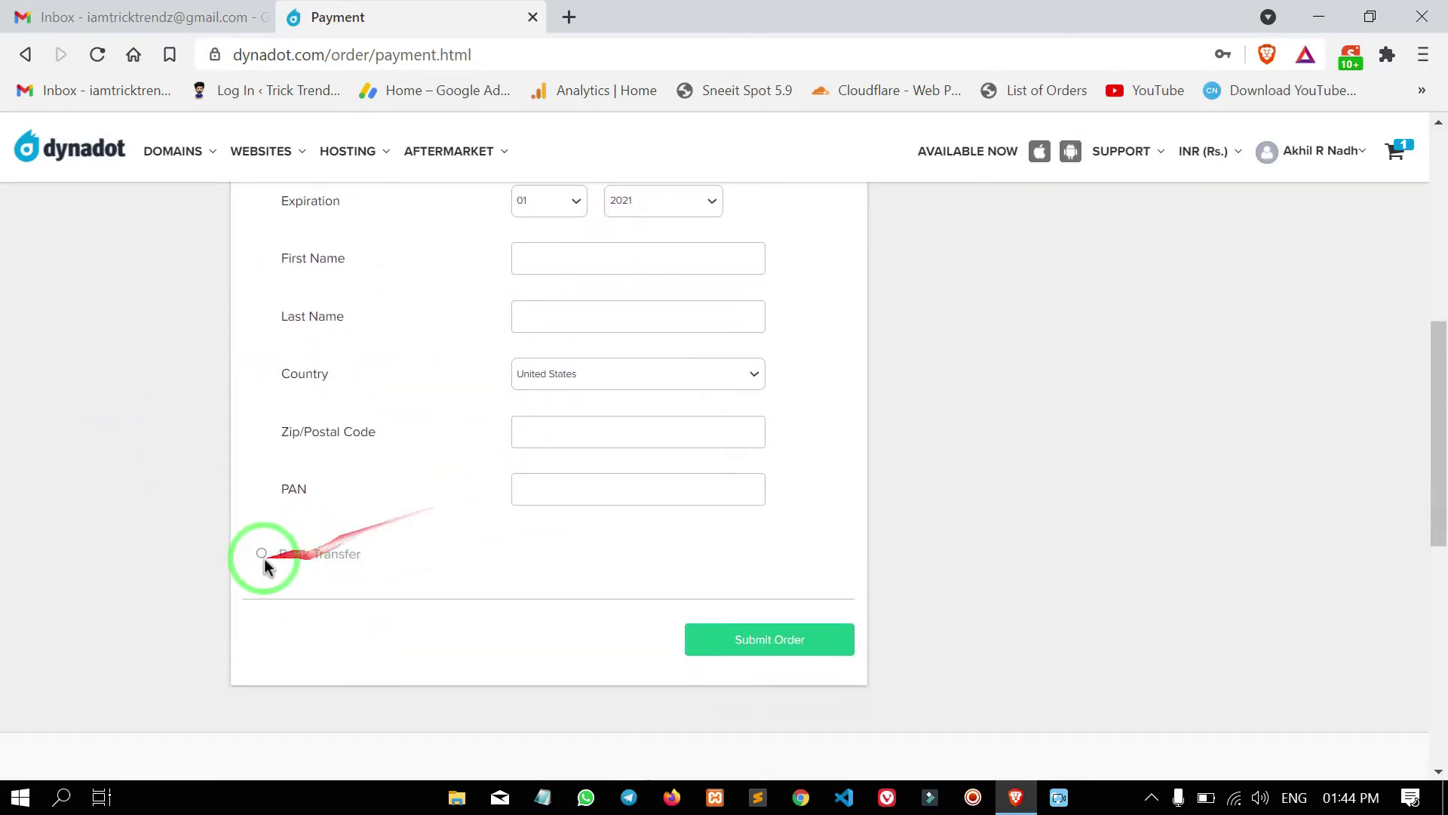
scroll(336, 564, down, 2)
scroll(338, 566, up, 7)
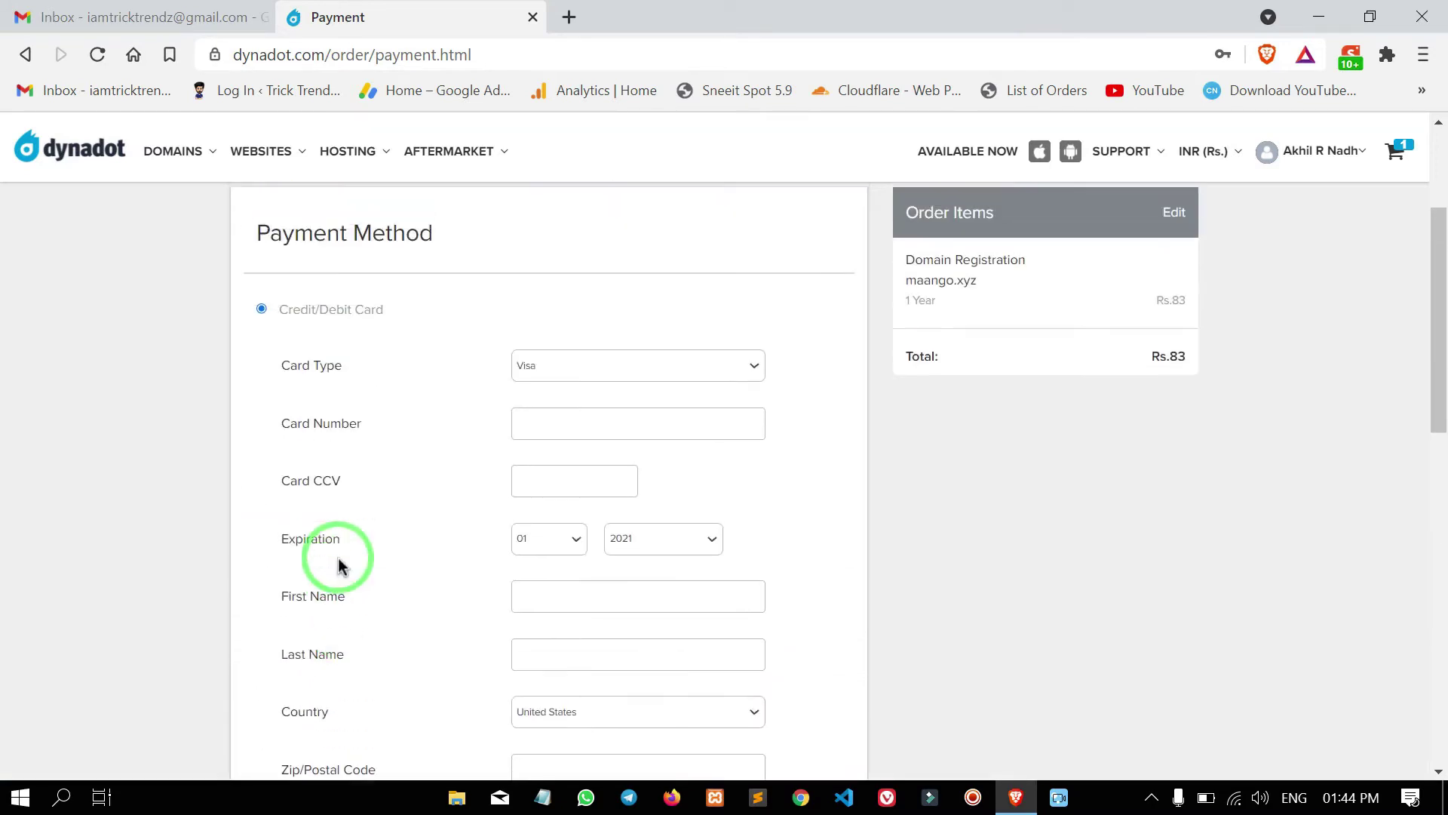
scroll(338, 566, down, 6)
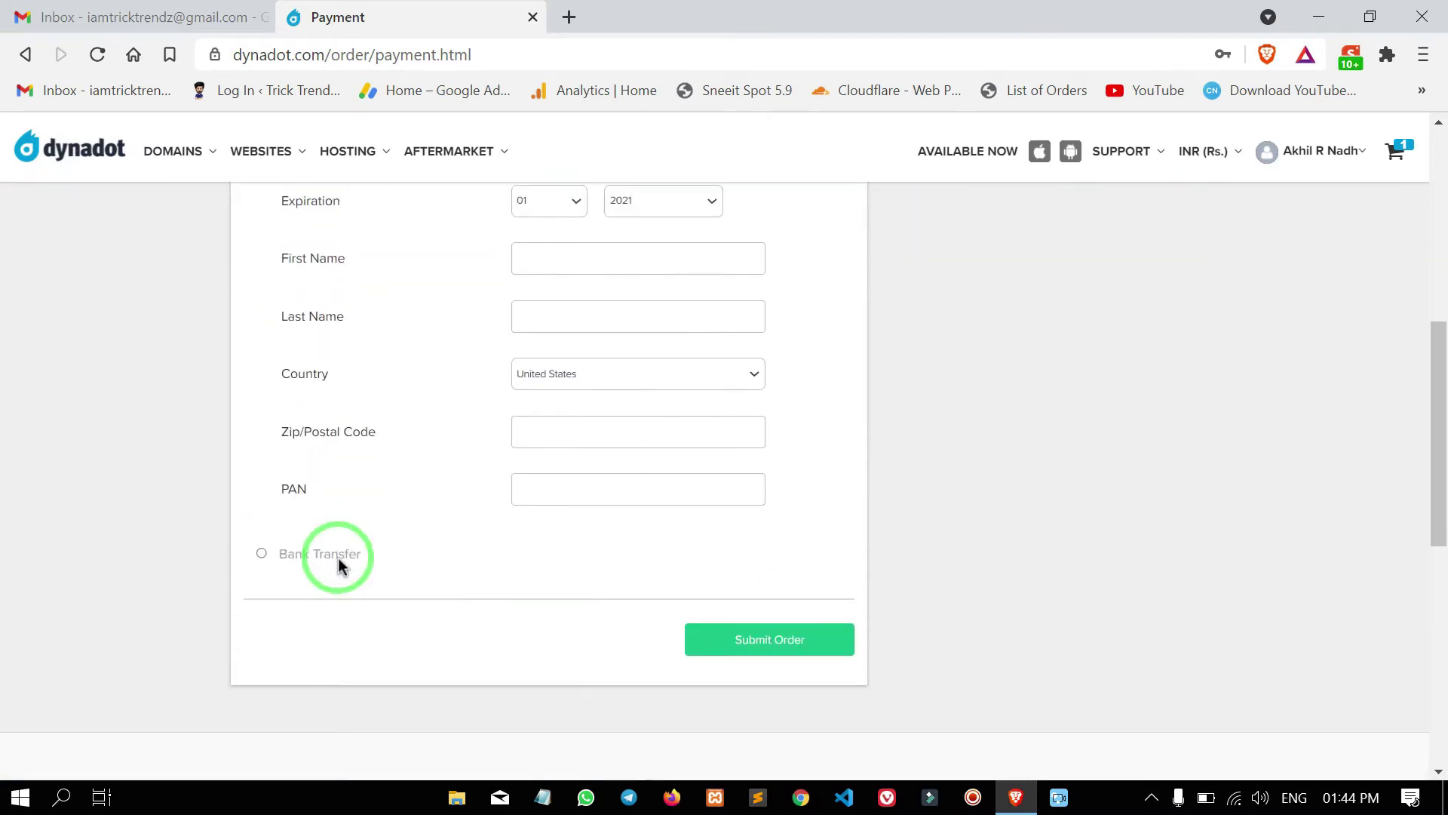
click(259, 556)
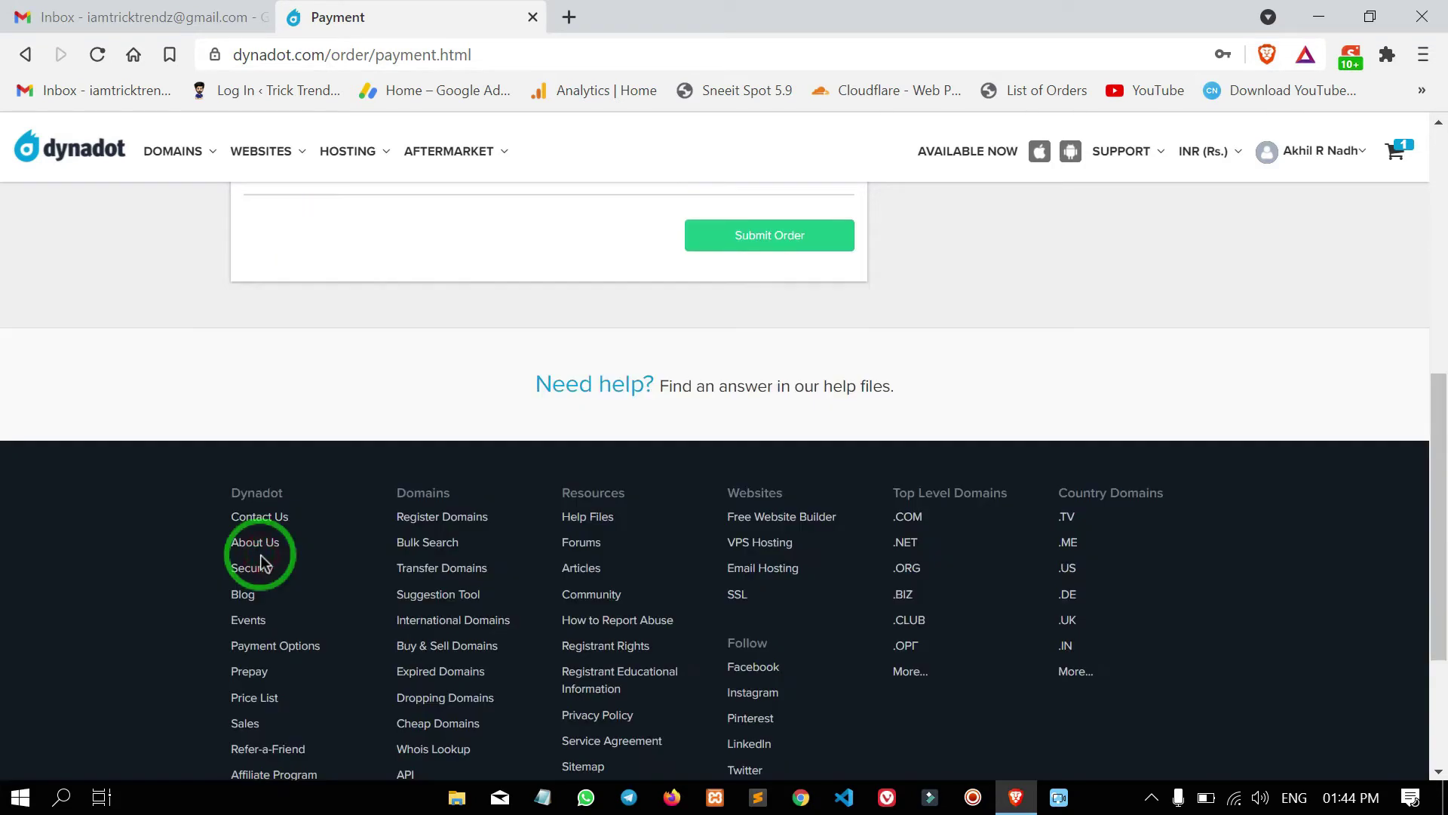
Keep UPI as the bank transfer processor, enter the PAN number, and submit the order
scroll(497, 399, up, 3)
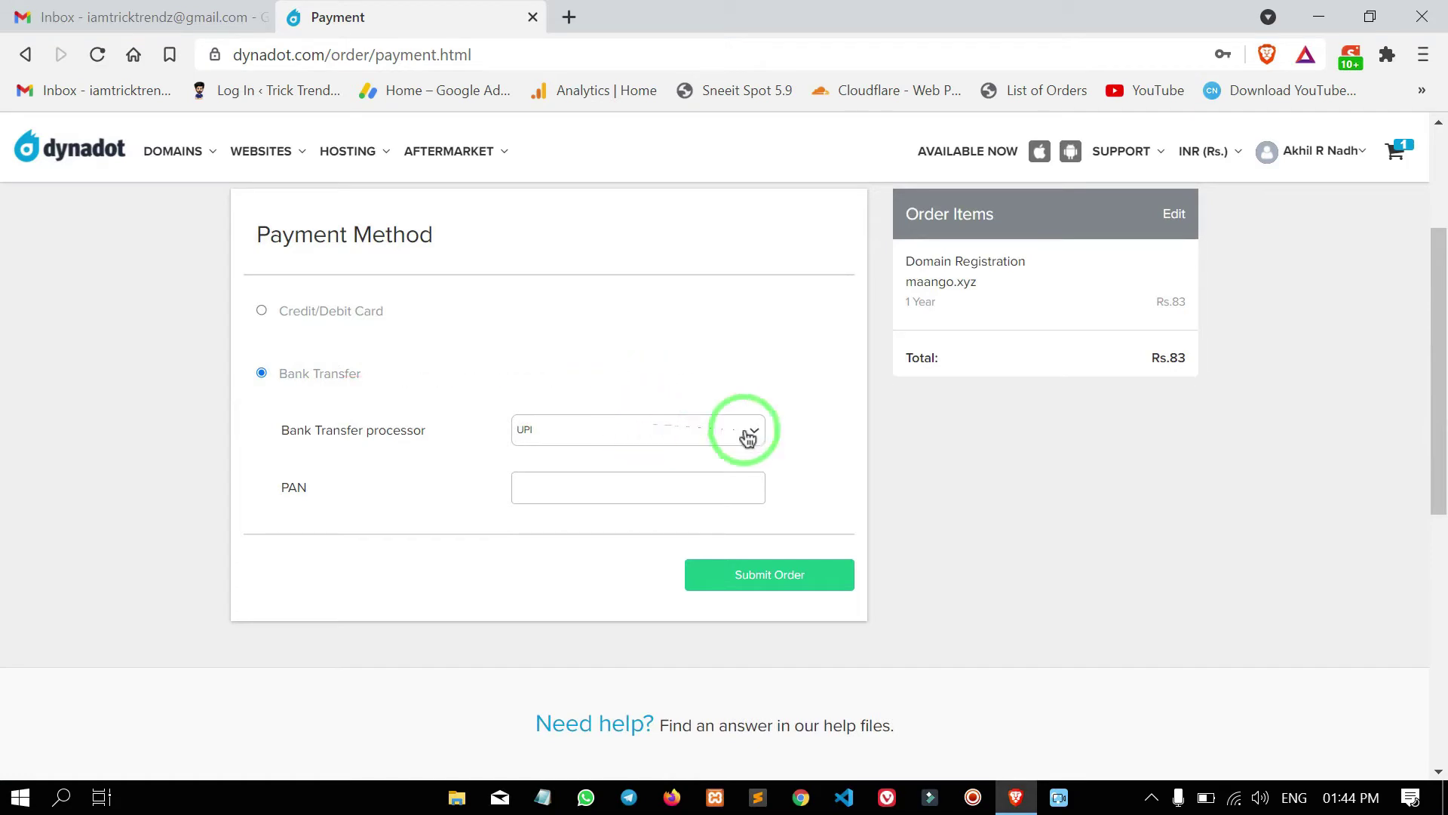
click(751, 433)
click(754, 434)
click(755, 433)
click(756, 433)
click(555, 484)
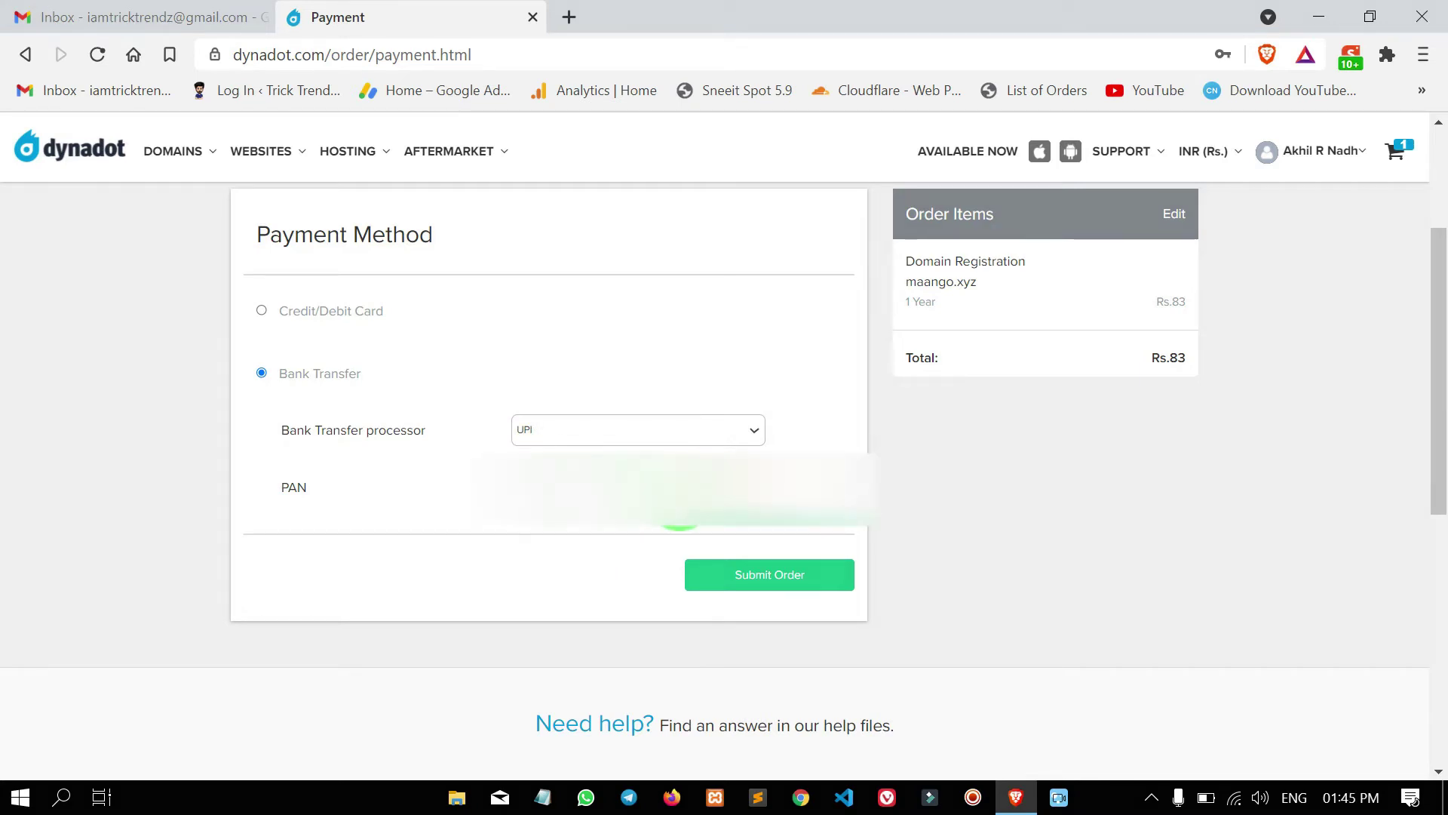
click(753, 577)
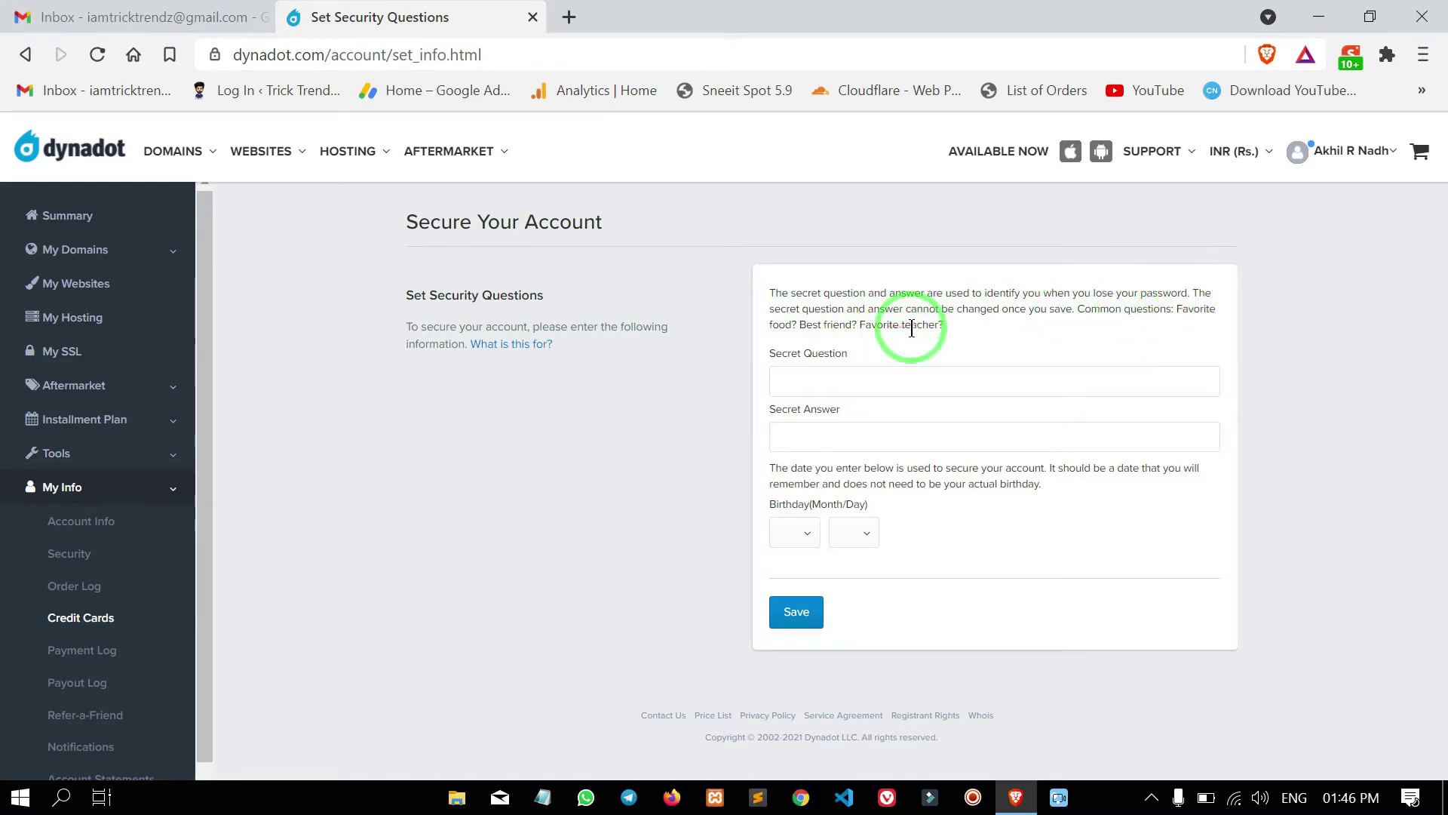
Enter the secret question 'Favourite cricketer?' and move on to its answer
click(911, 378)
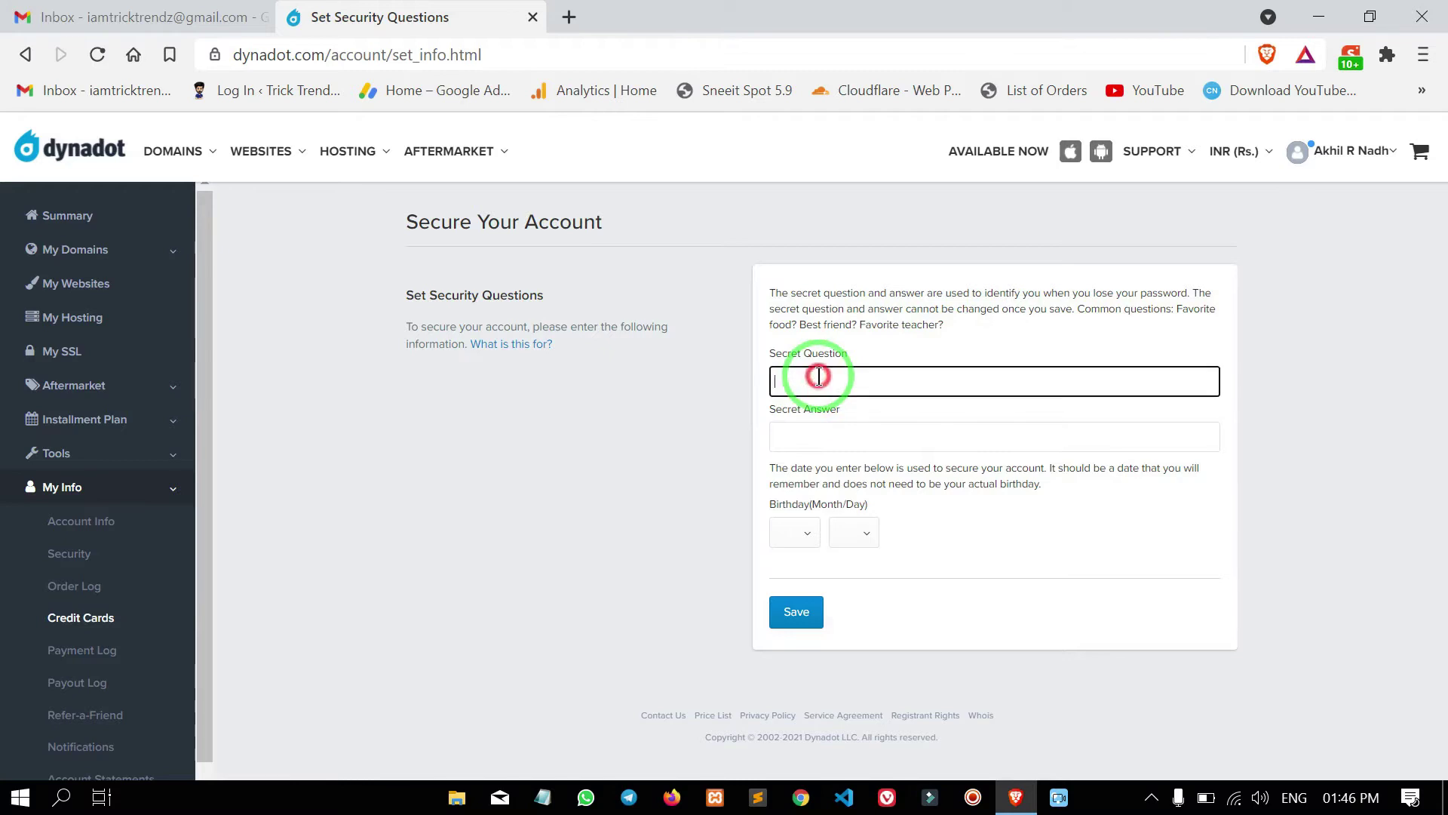
click(1011, 335)
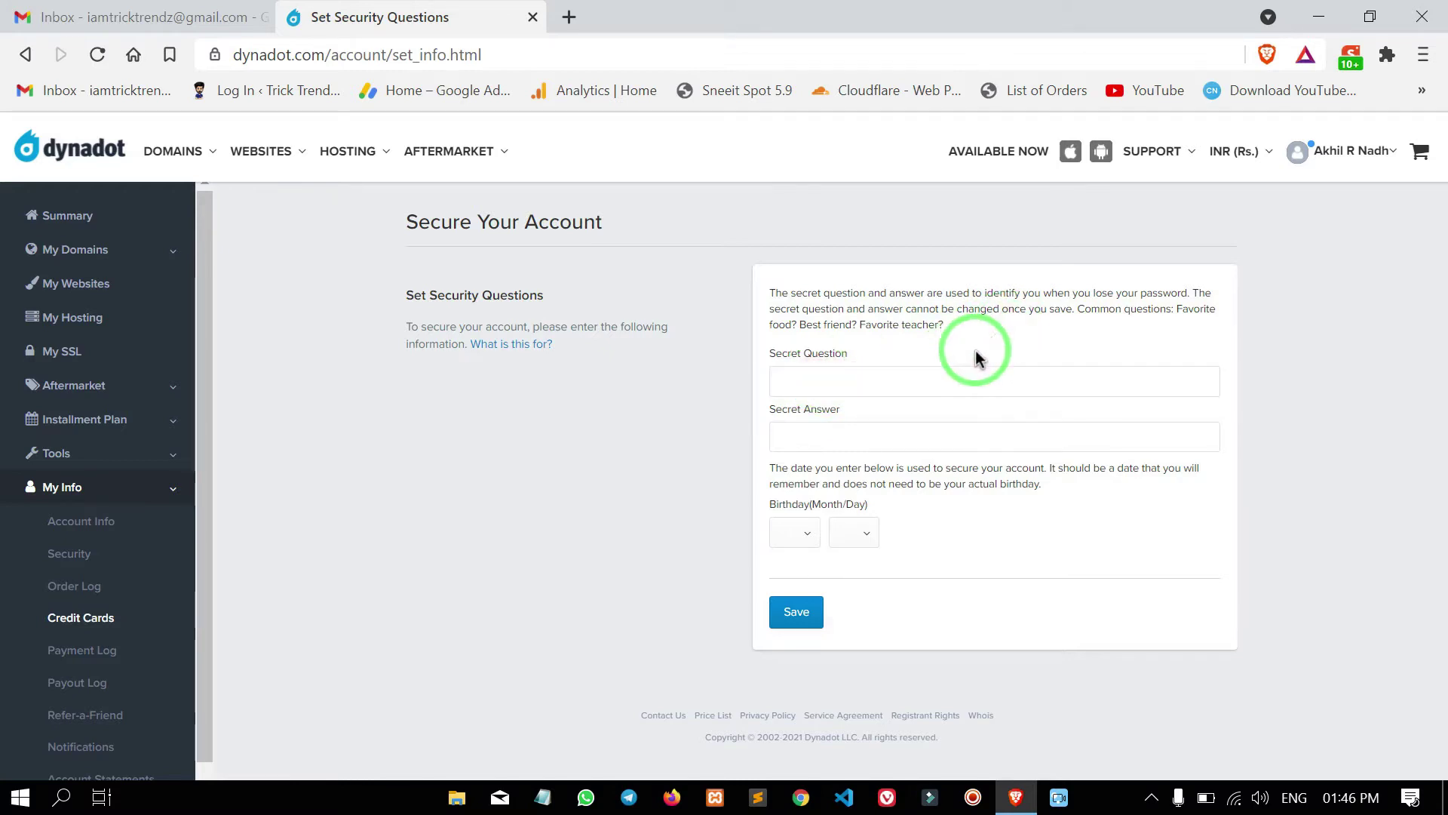
click(809, 385)
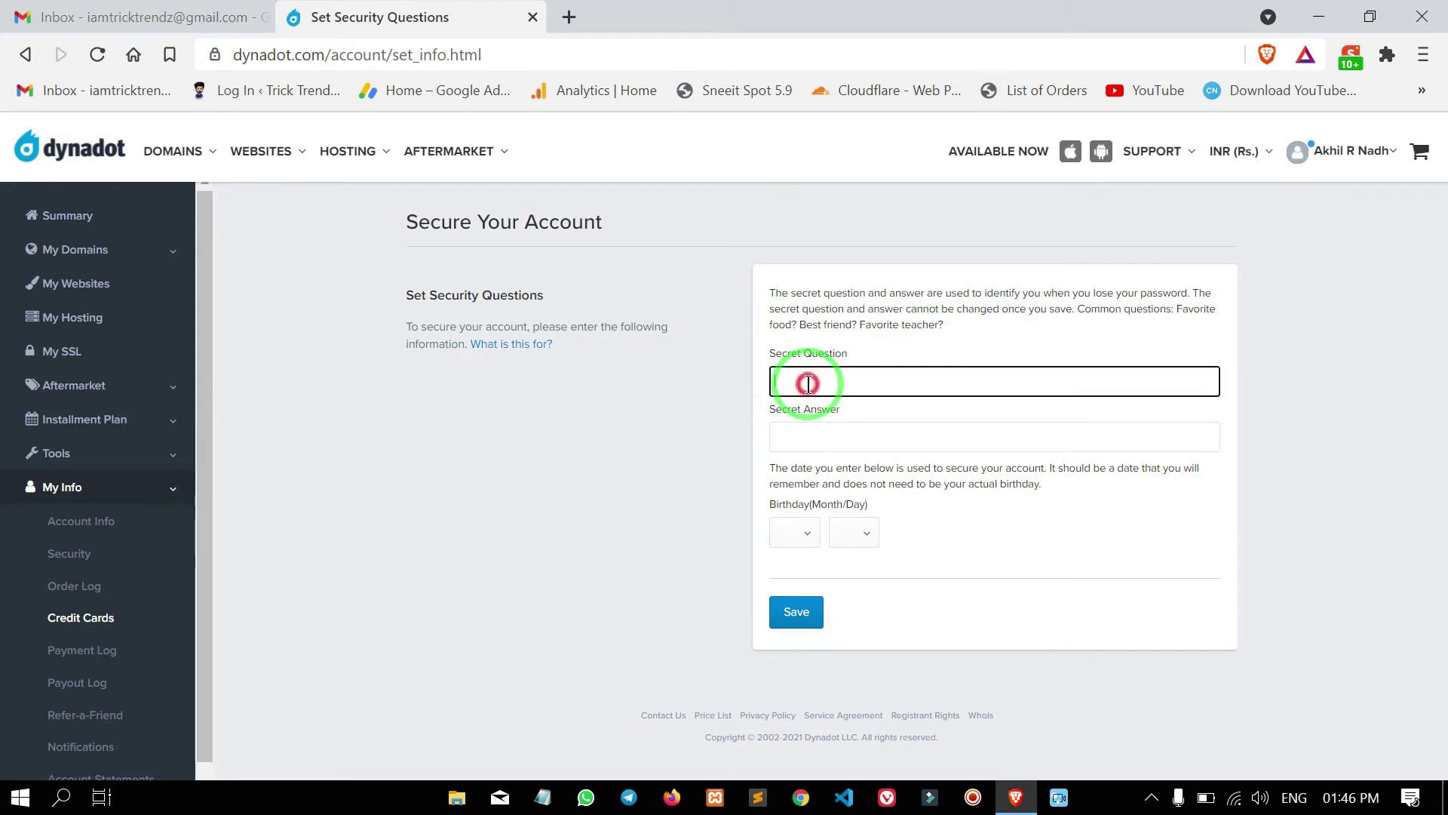
text(Favourite cr)
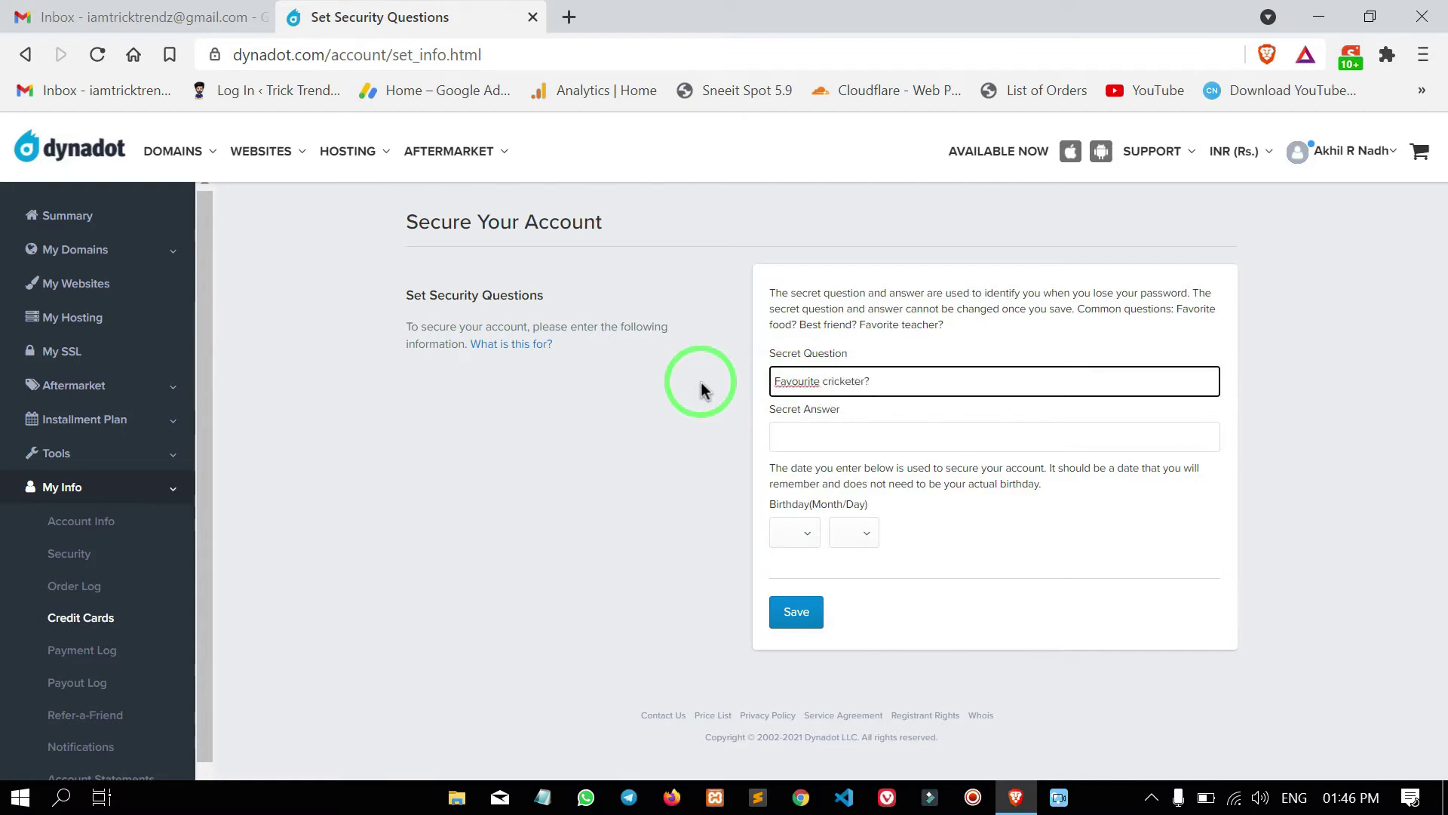
key(Tab)
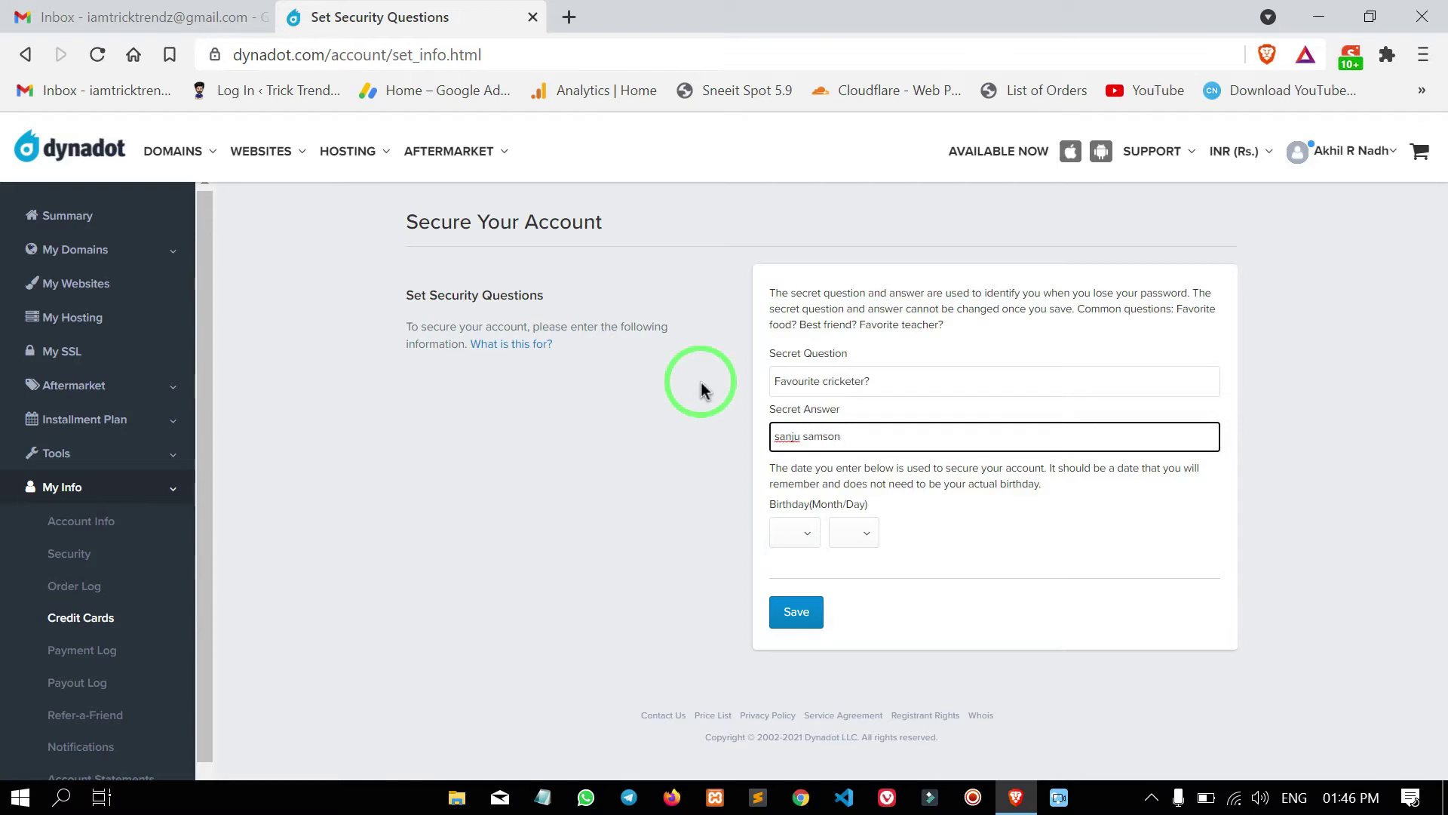
Set the birthday to month 3, day 30 and save the security settings
click(803, 539)
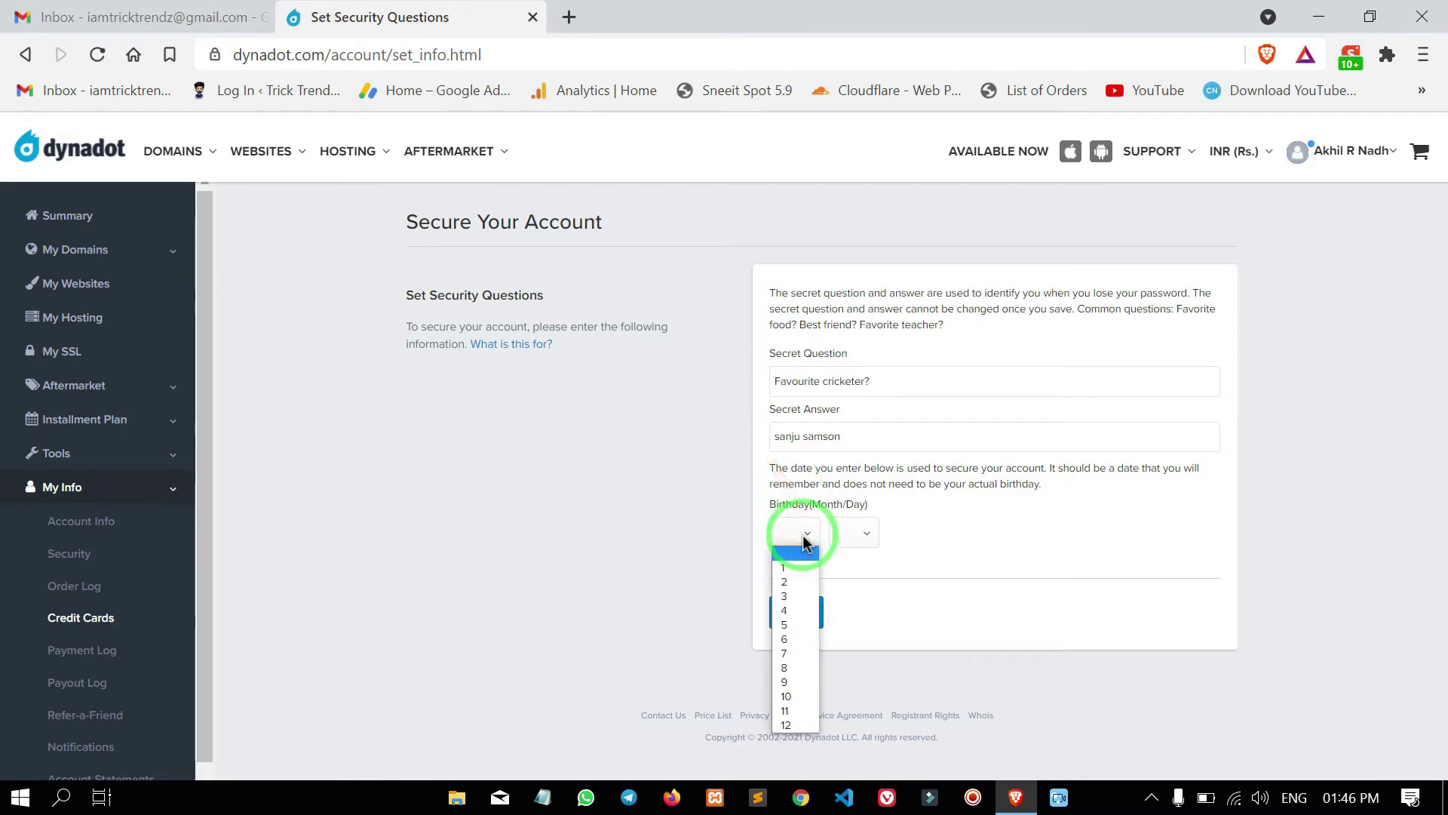
click(801, 597)
click(865, 538)
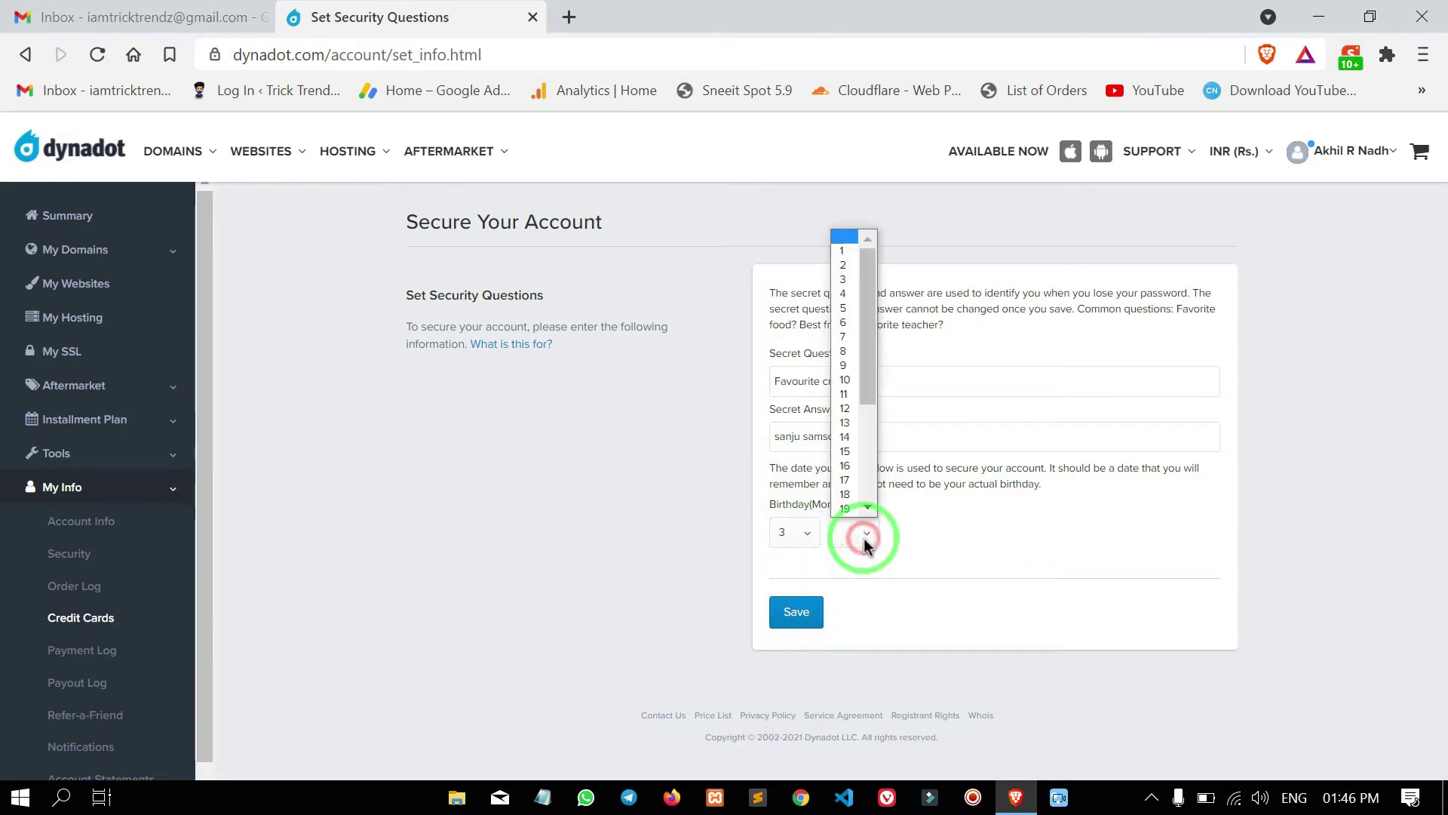
scroll(853, 423, down, 4)
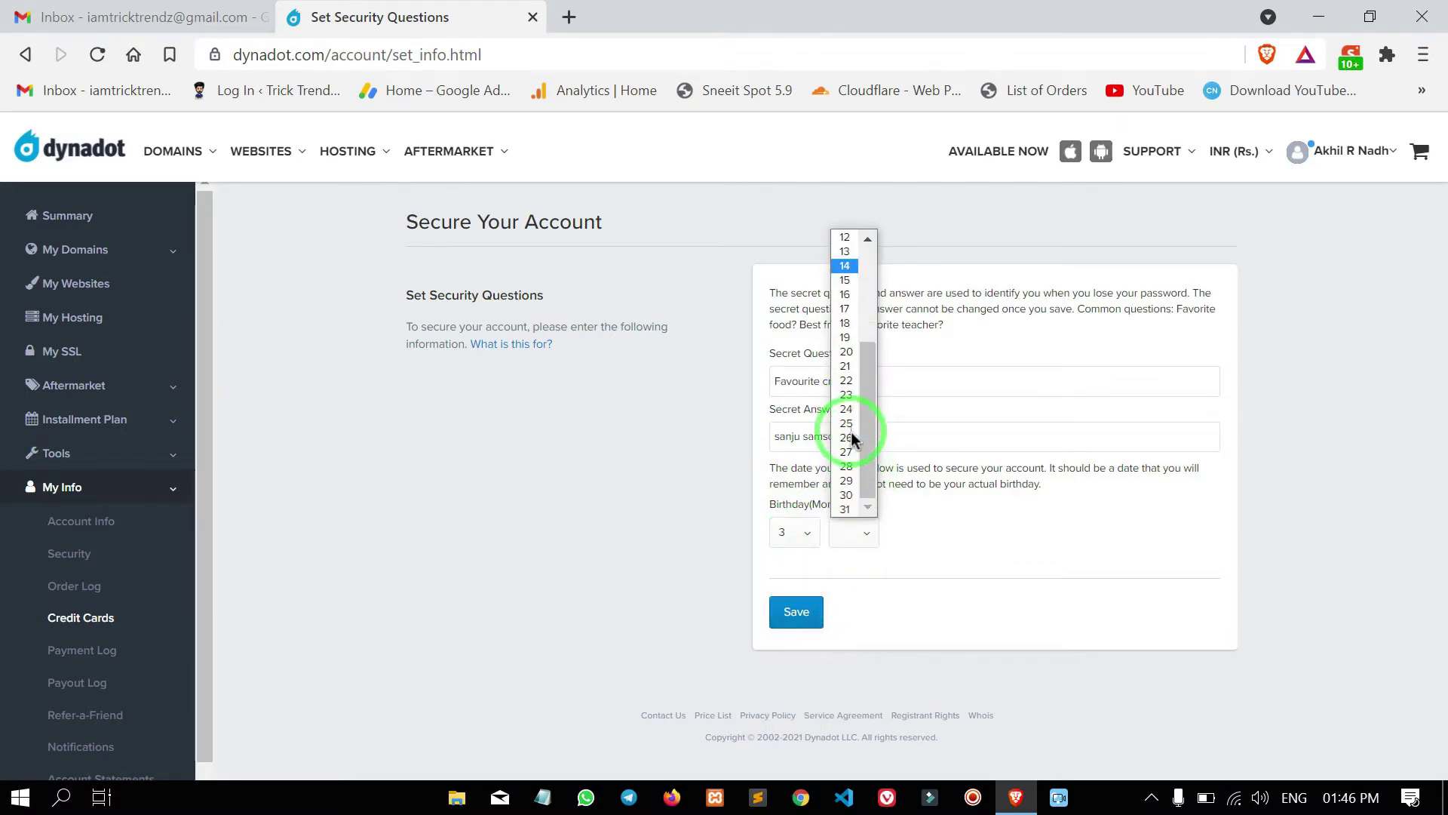
click(848, 495)
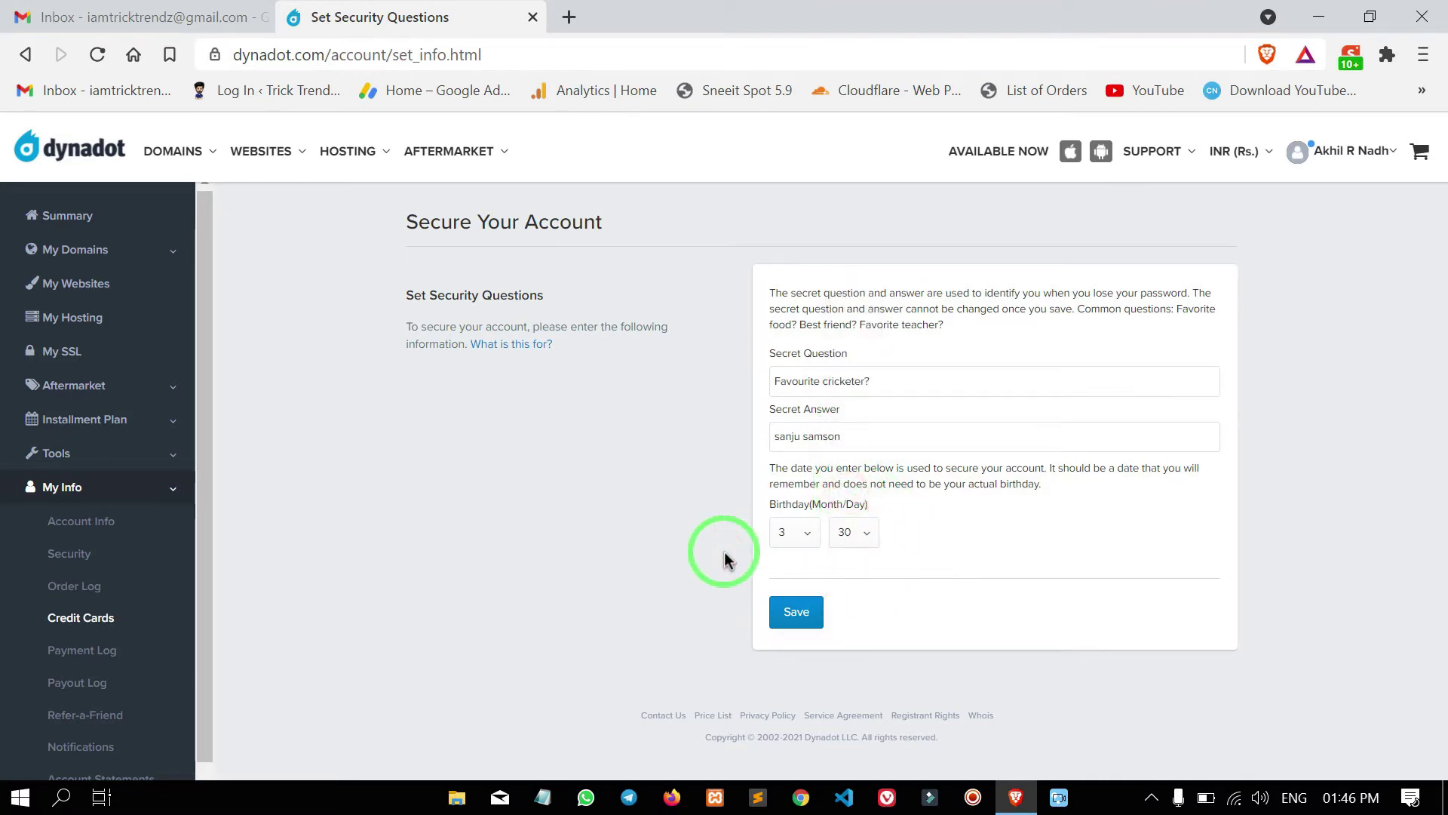
click(800, 613)
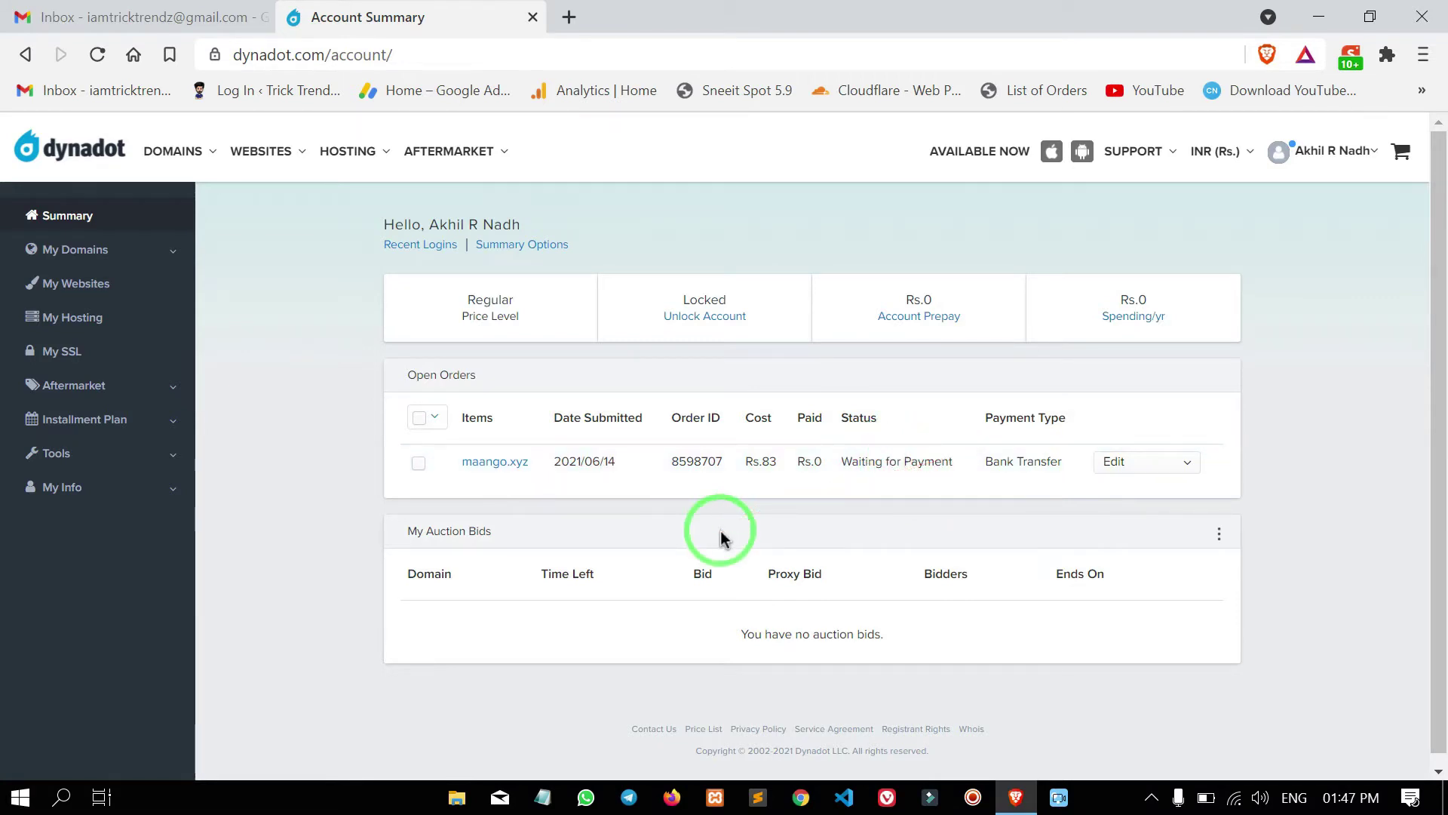
Choose Send Payment from the Edit dropdown on the maango.xyz row in Open Orders
drag(828, 440, 959, 481)
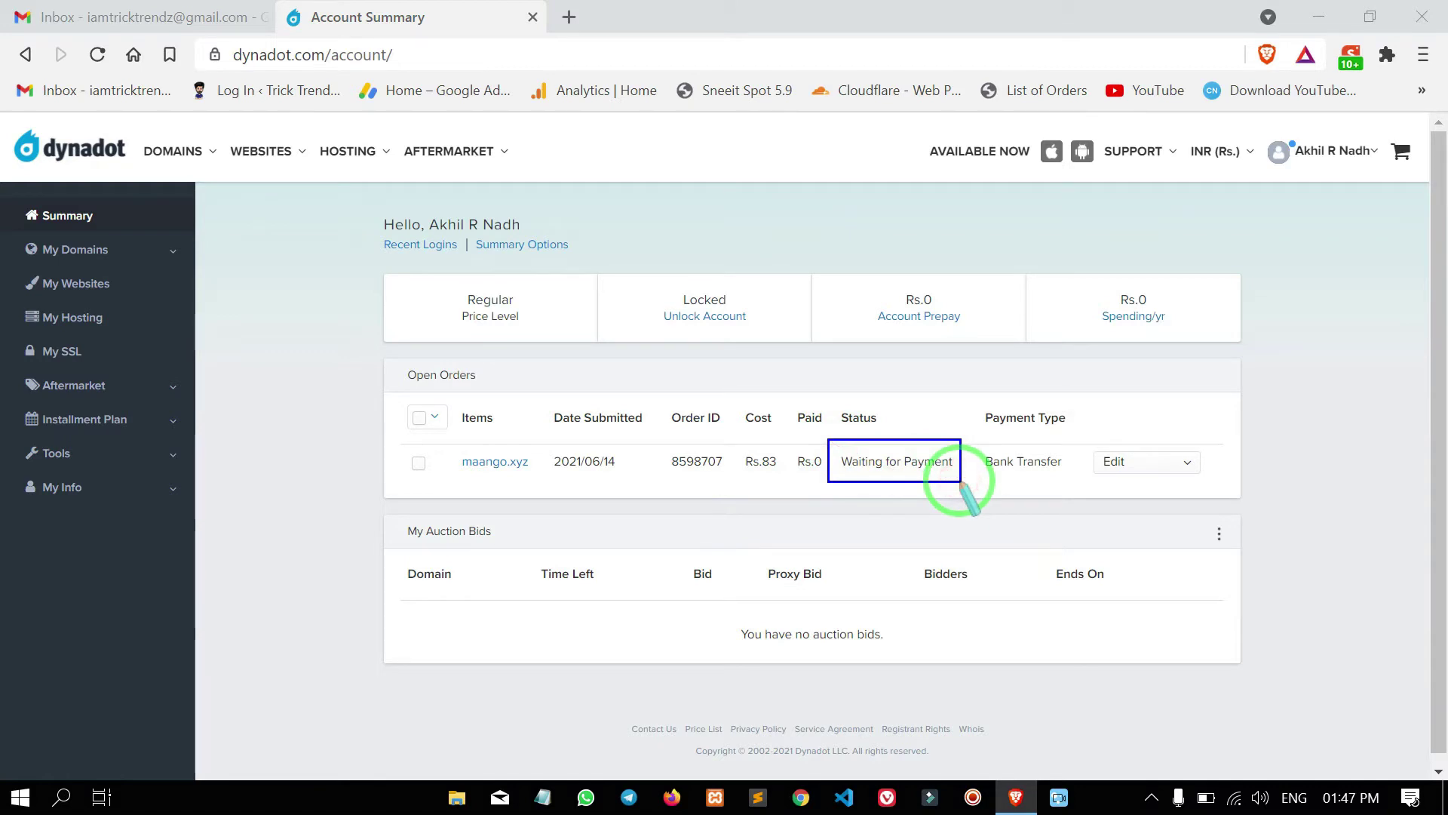
drag(1082, 439, 1233, 488)
key(Escape)
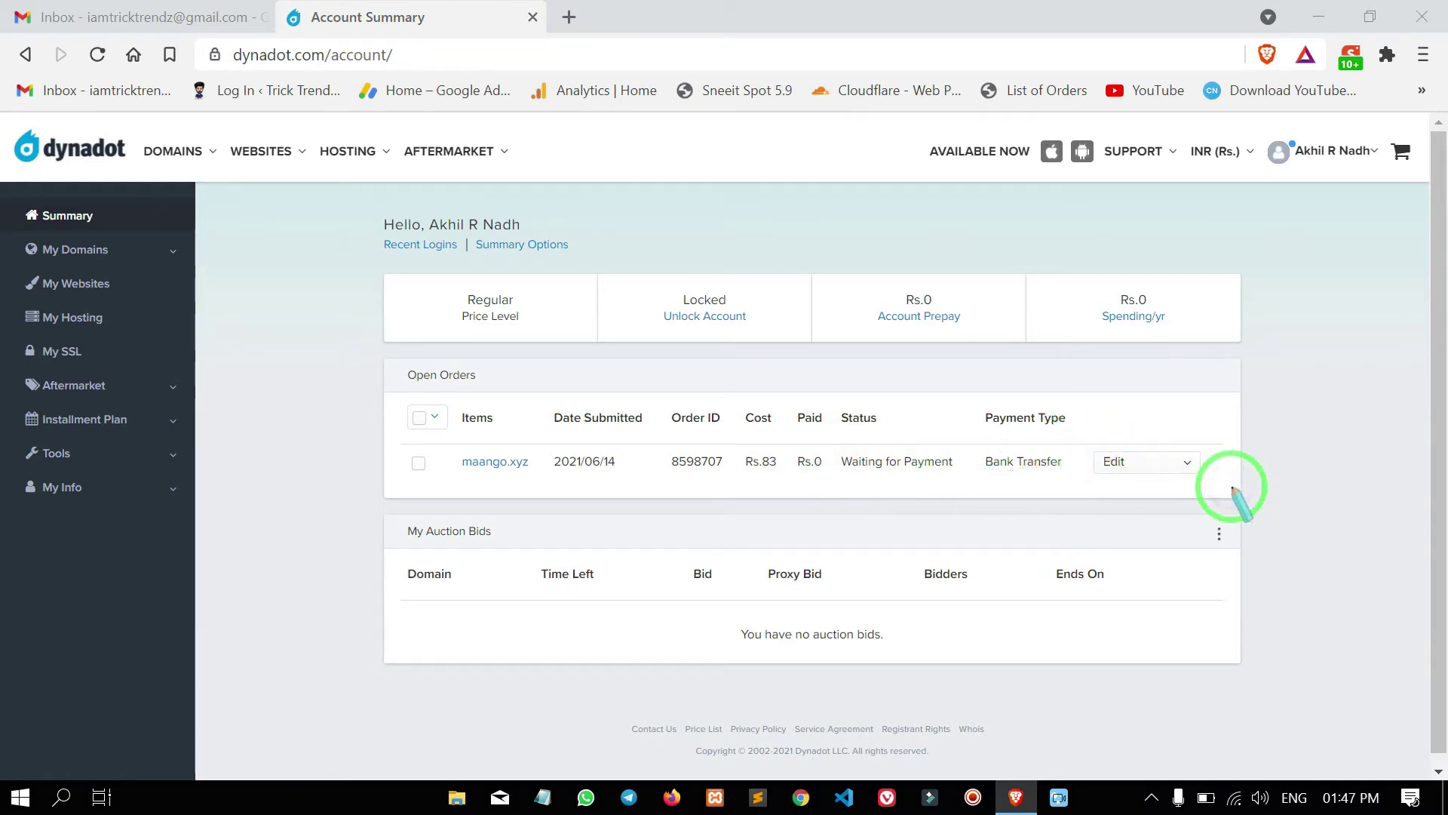
click(1177, 462)
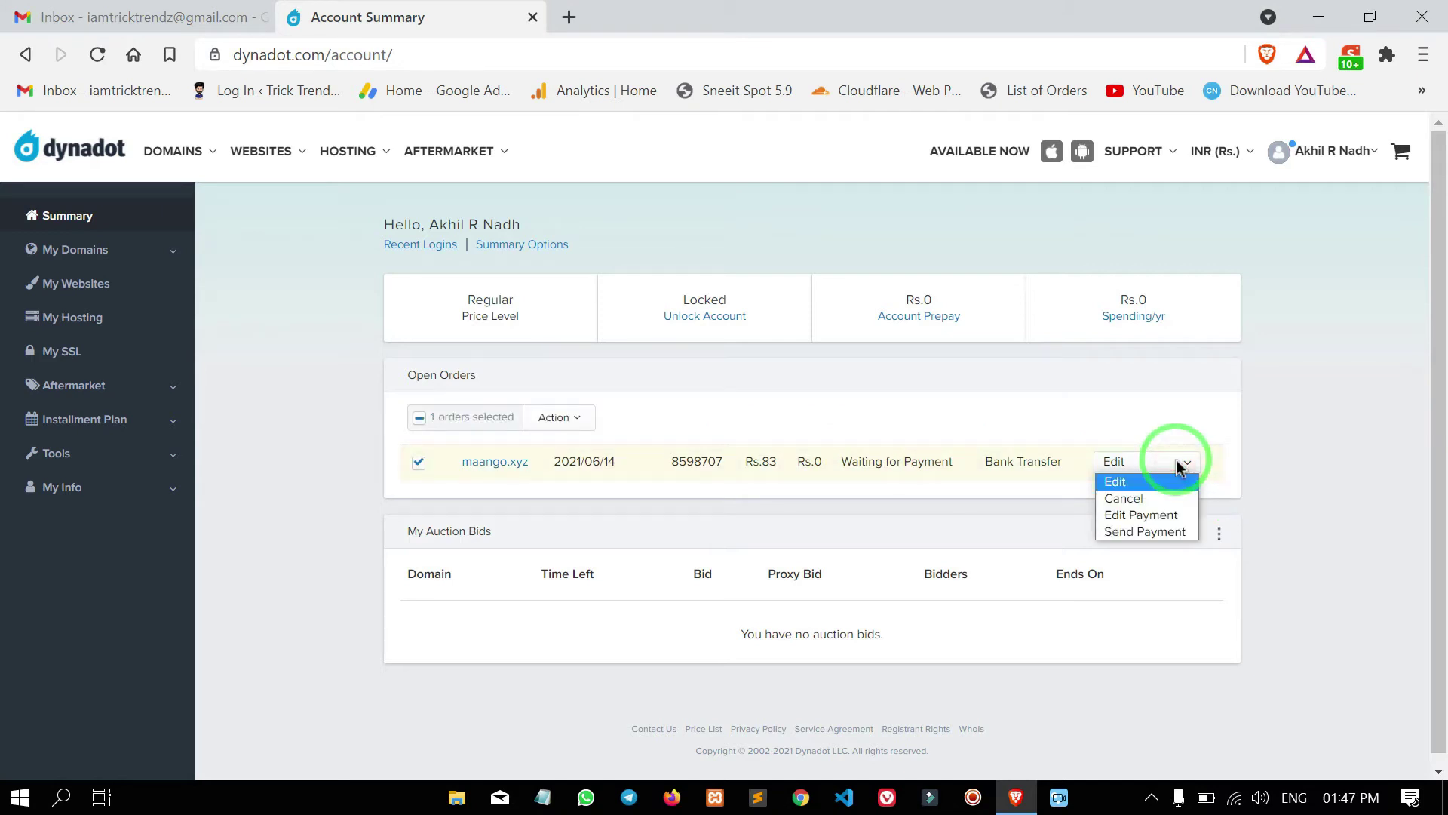
click(1160, 532)
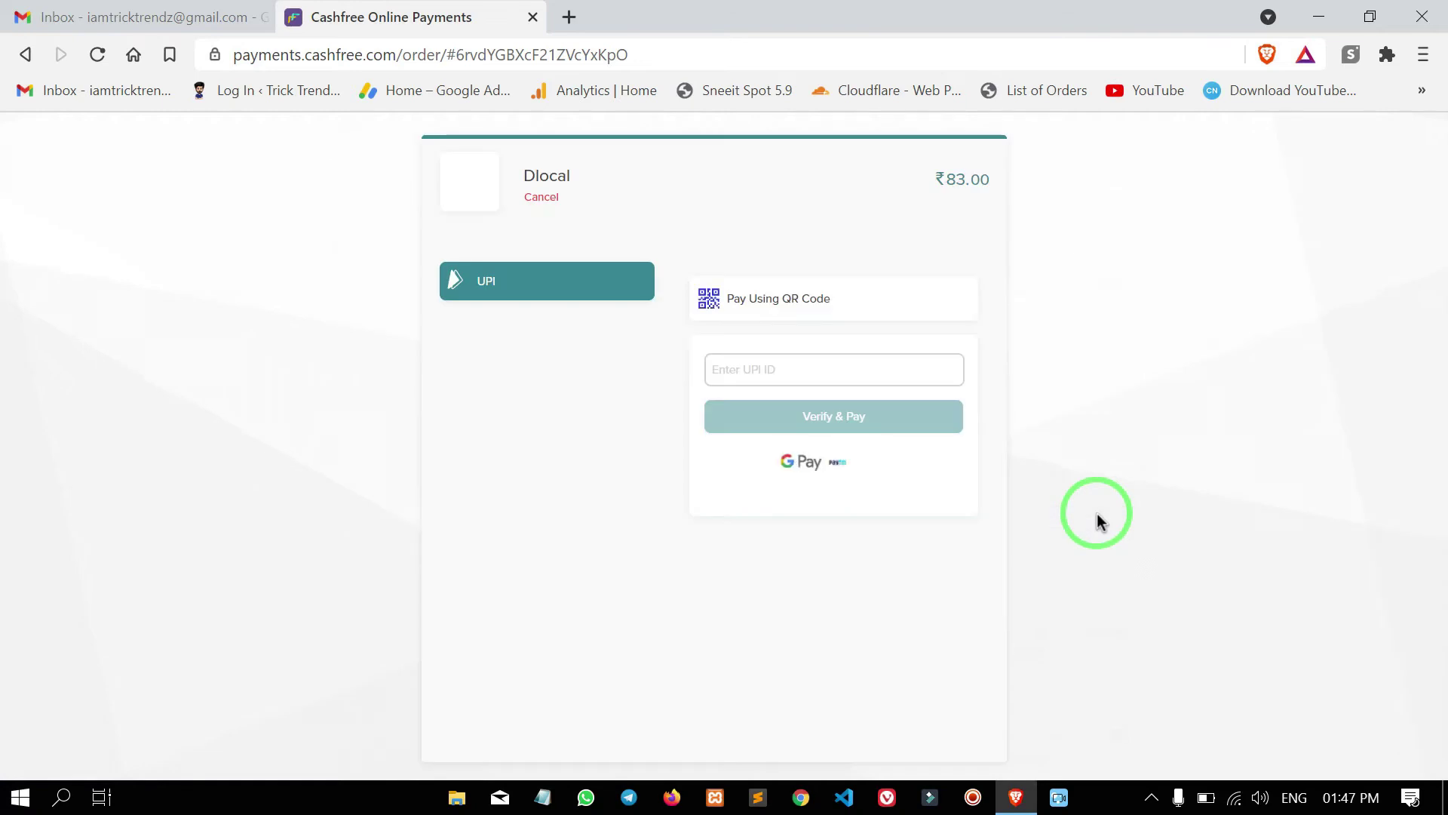
Attempt the ₹83.00 UPI payment through Verify & Pay and the UPI ID field
click(757, 368)
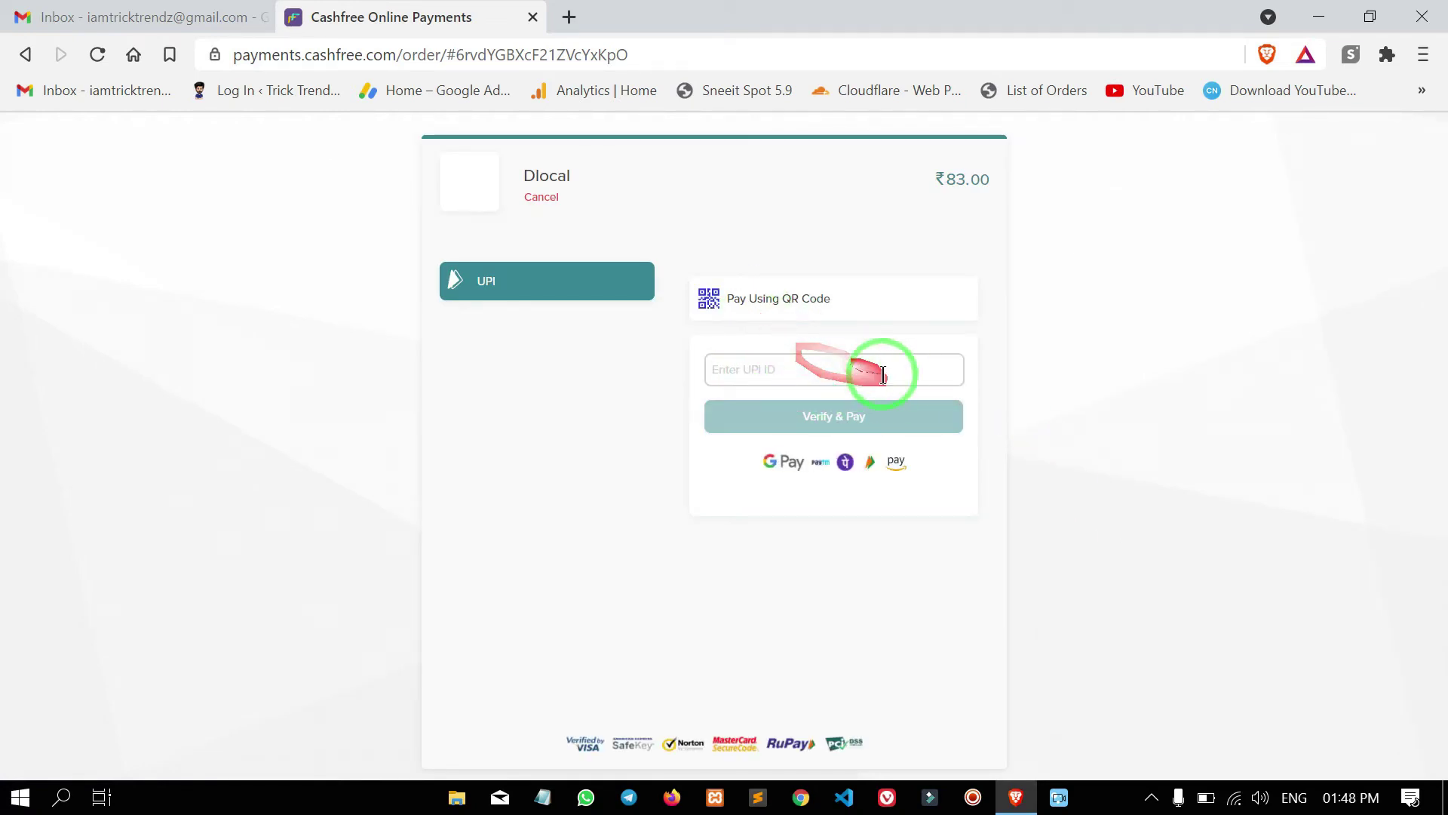
click(872, 360)
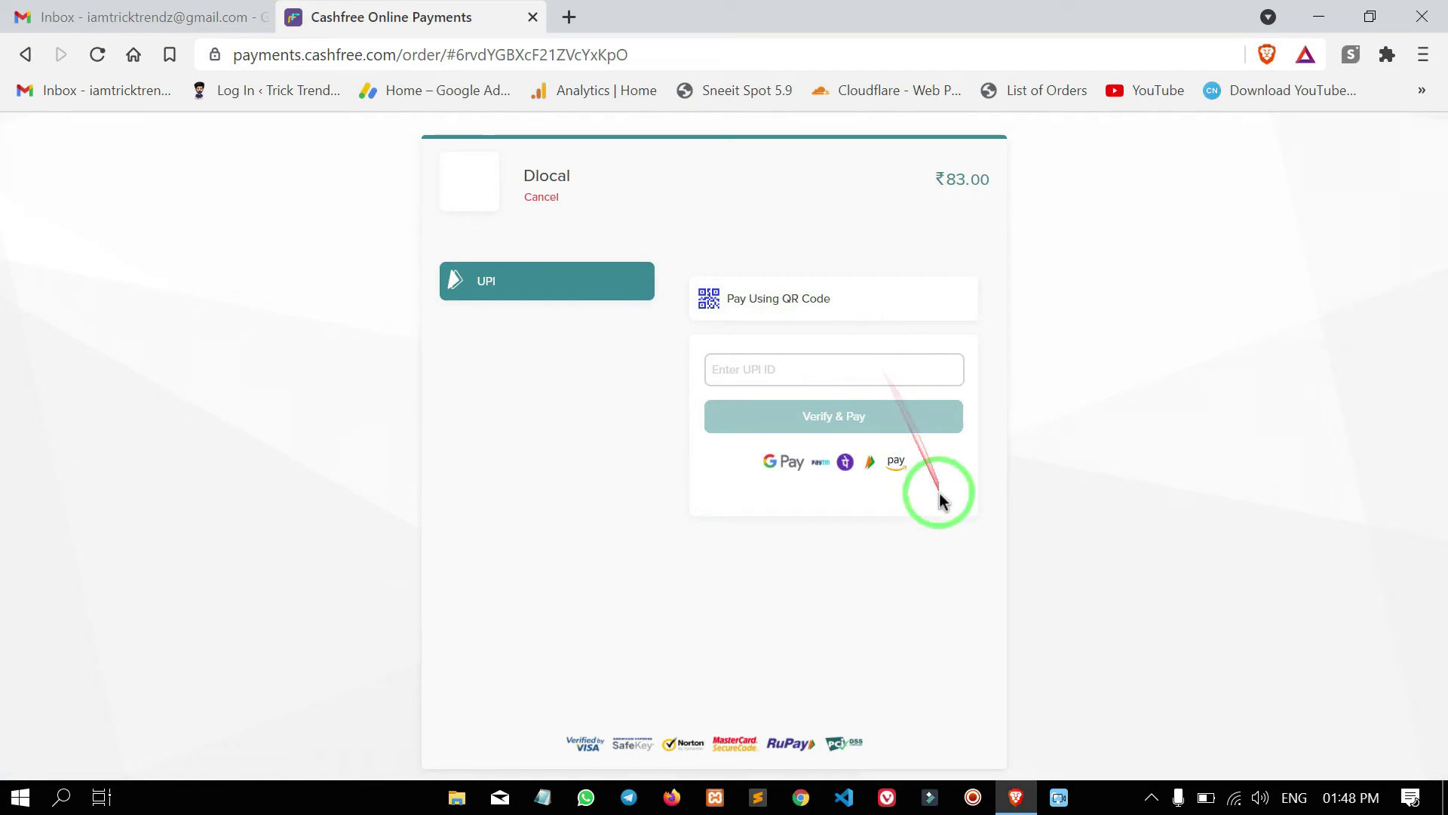
click(739, 371)
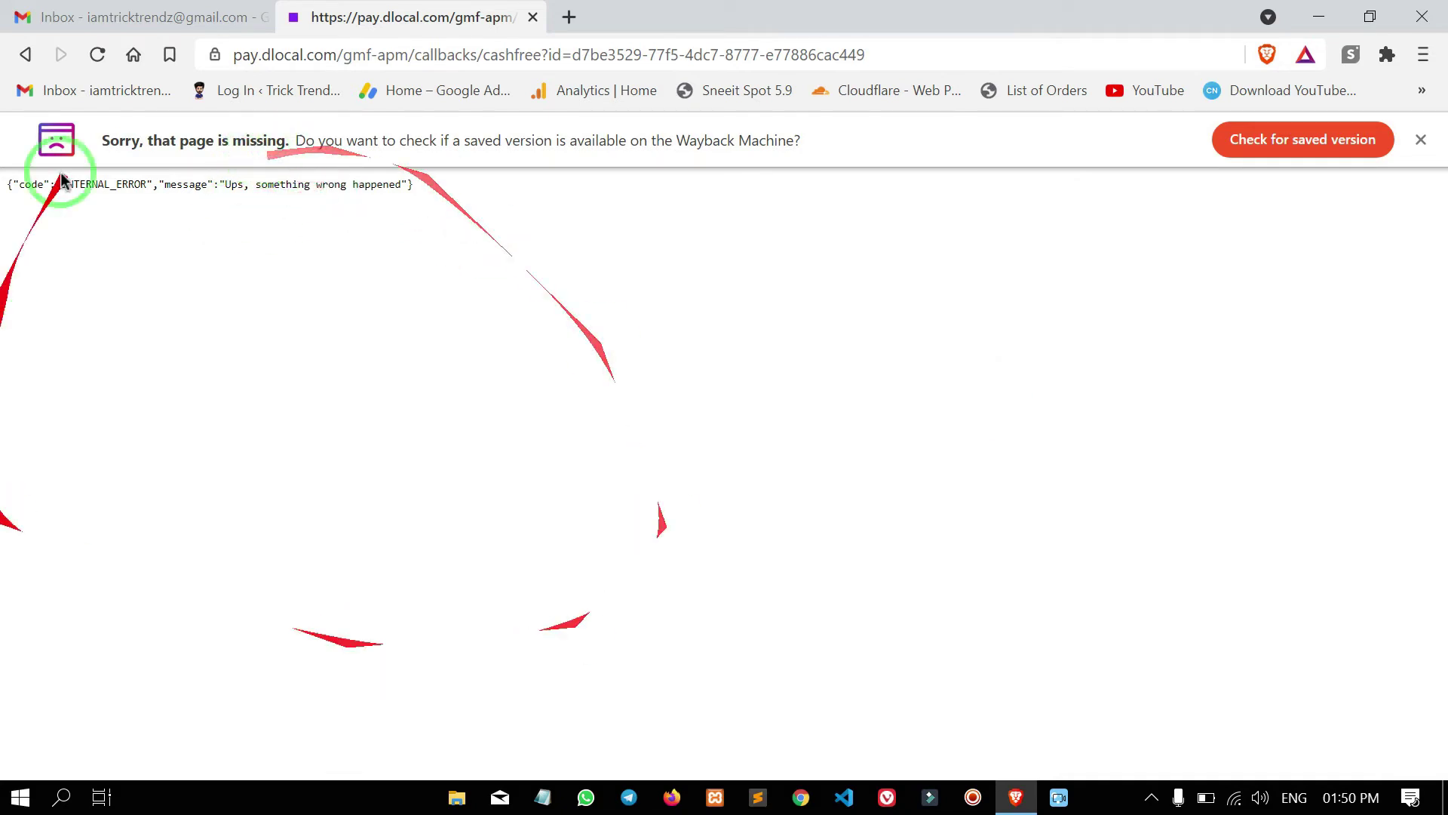
Dismiss the Wayback notice, reload, then restore the closed Dynadot tab from Brave's History
click(1419, 140)
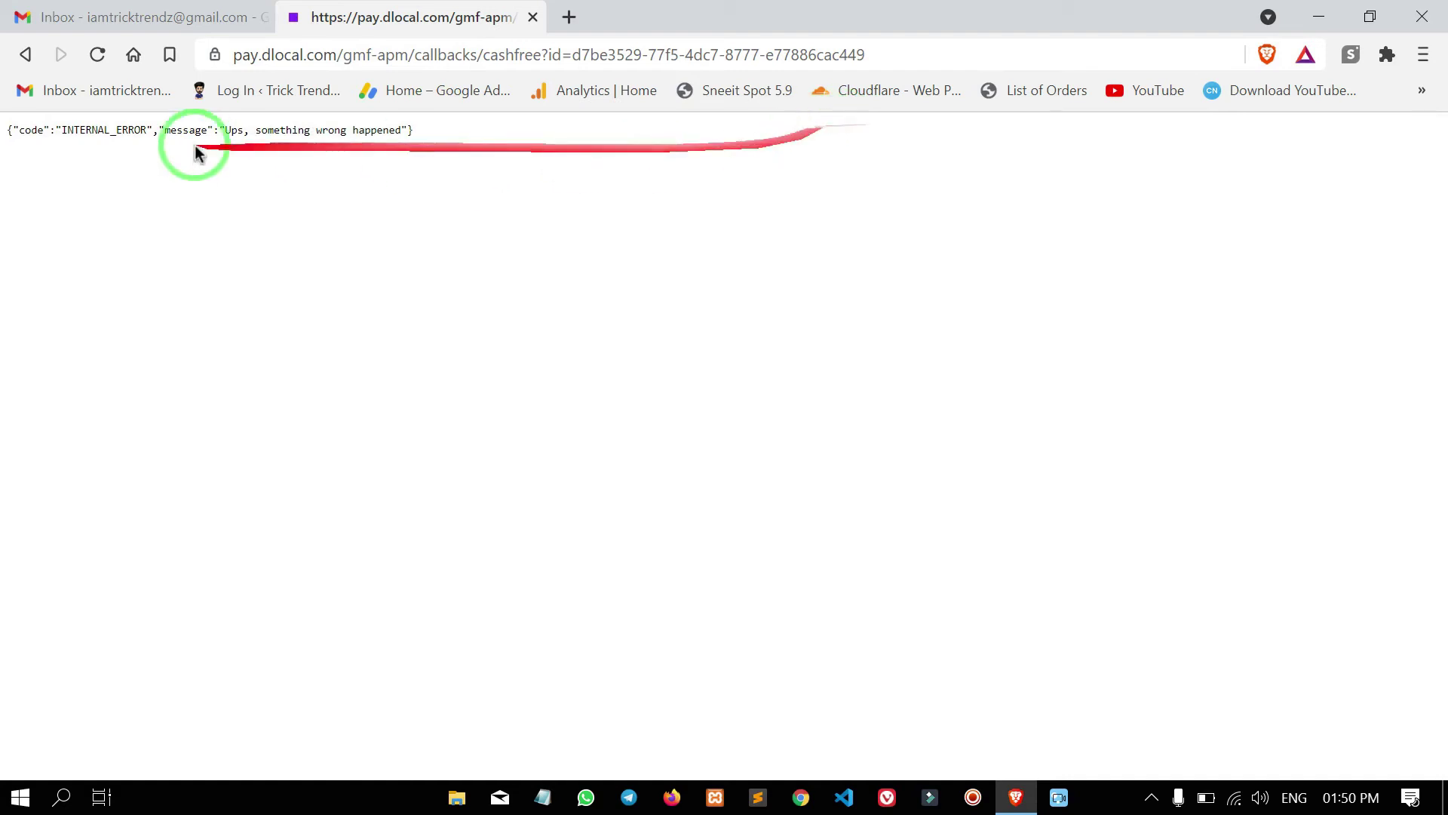
click(99, 56)
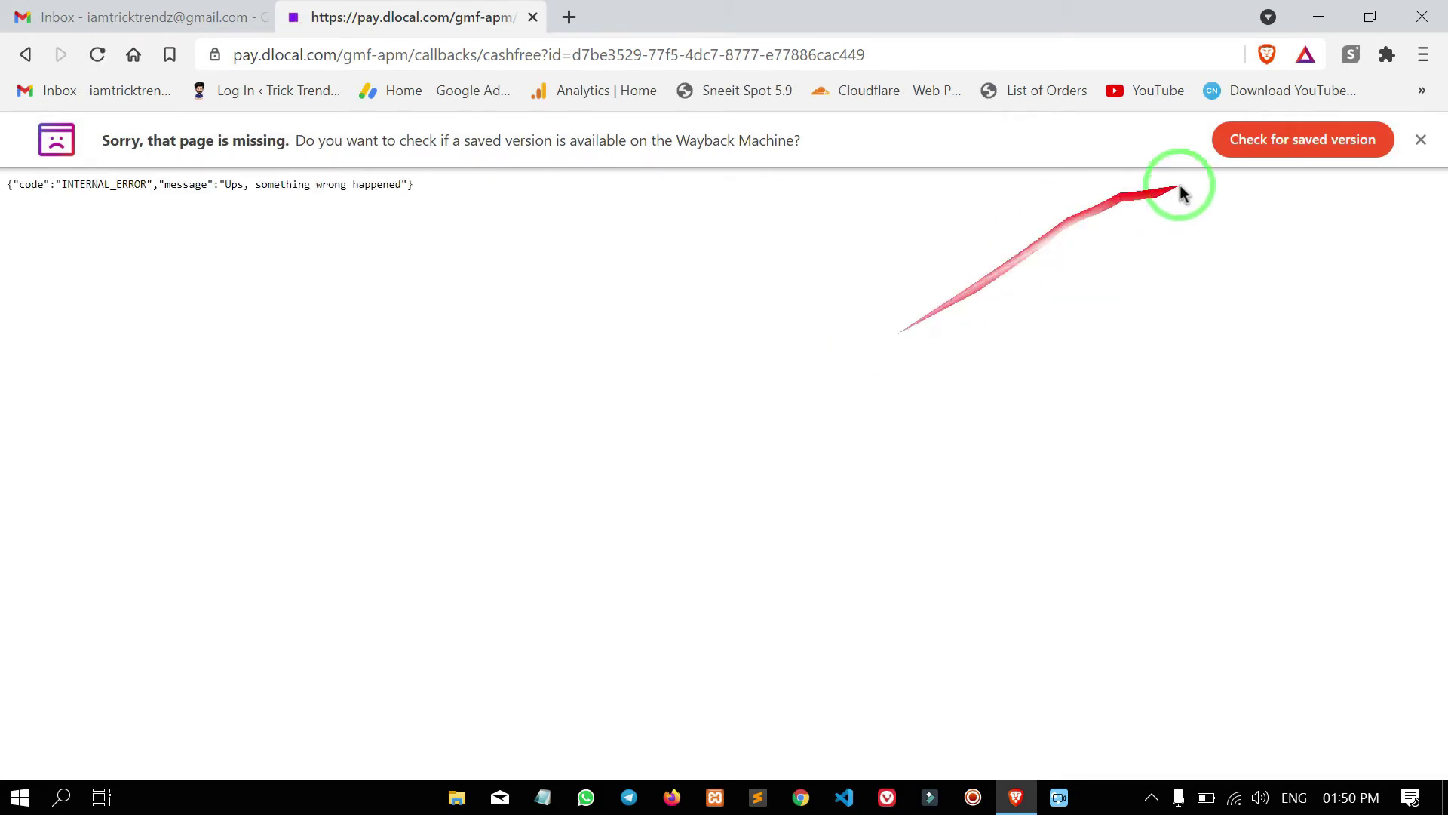
click(1323, 148)
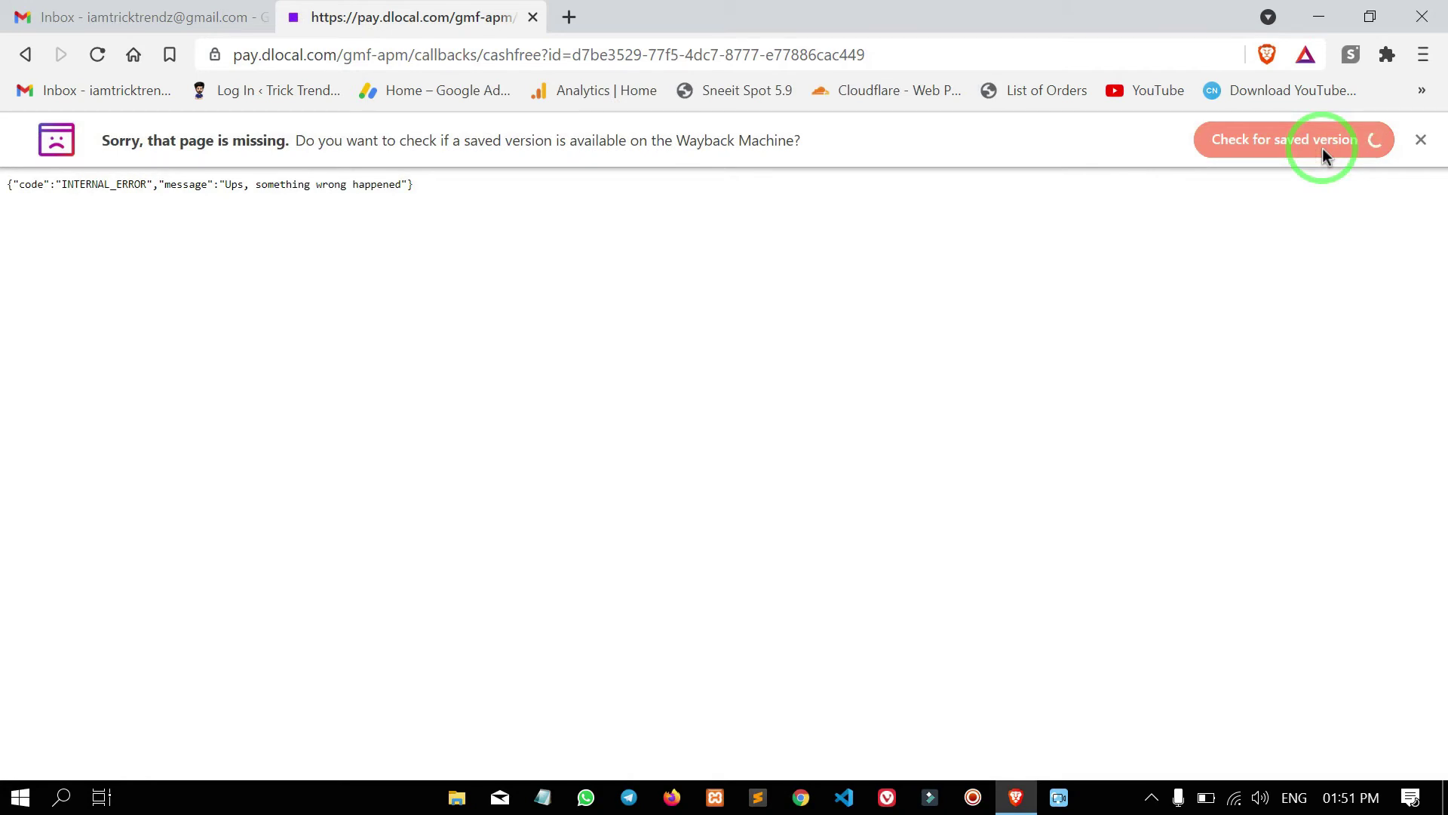
click(1423, 55)
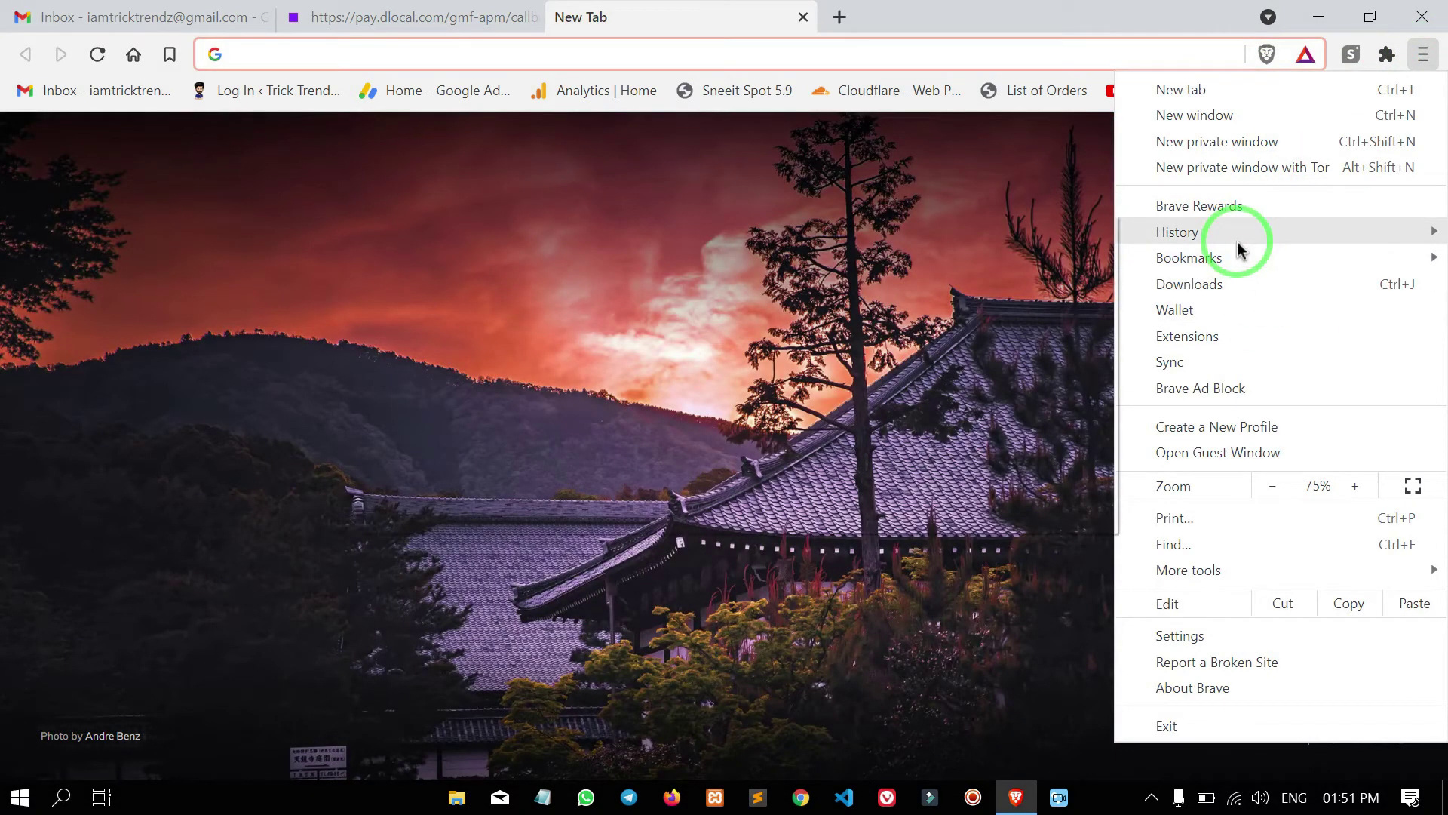
mouse_move(1239, 249)
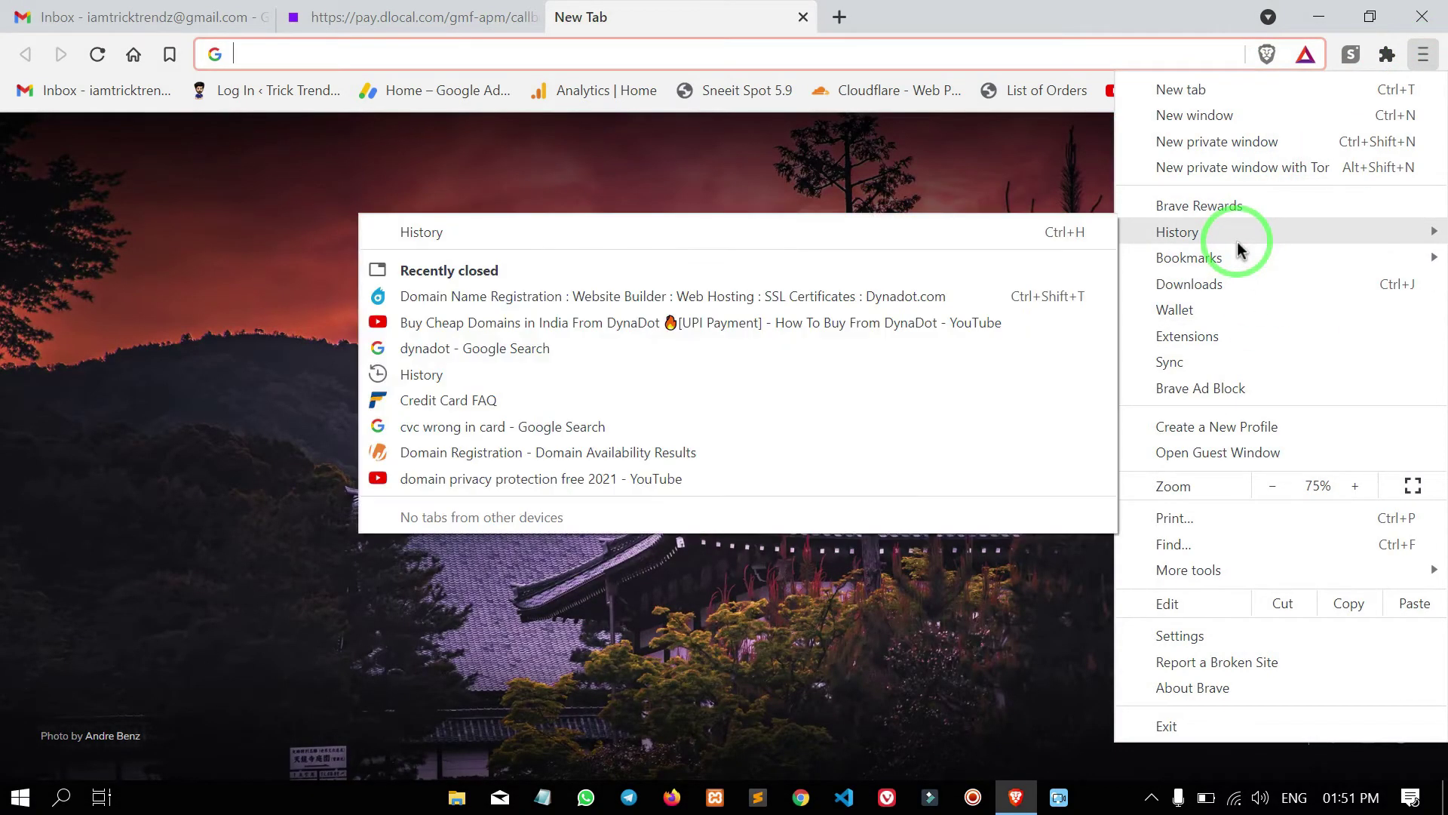
click(617, 300)
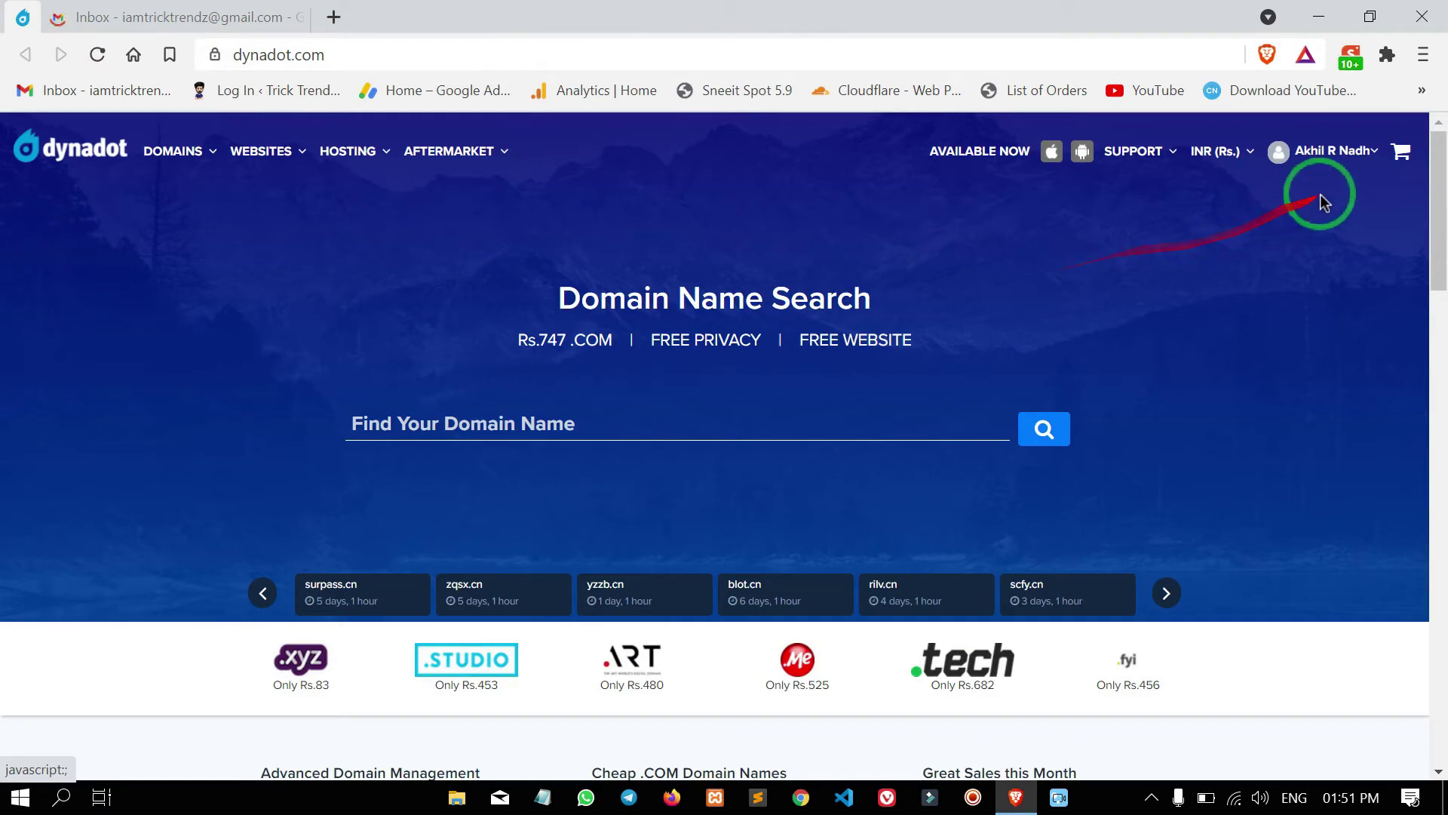
From Manage Domains, open the Edit a Domain page for maango.xyz in a new browser tab
mouse_move(1310, 147)
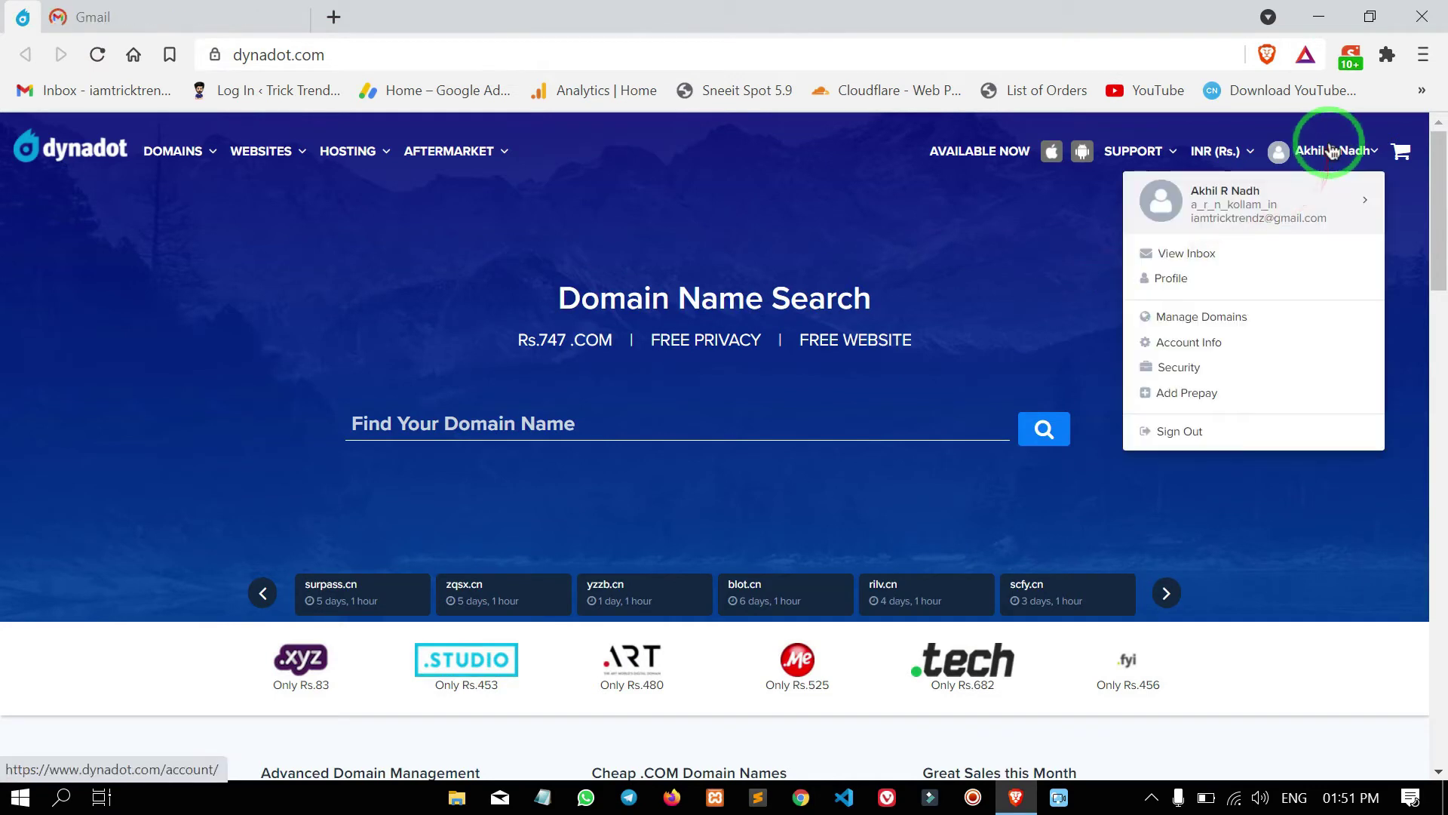
click(1202, 317)
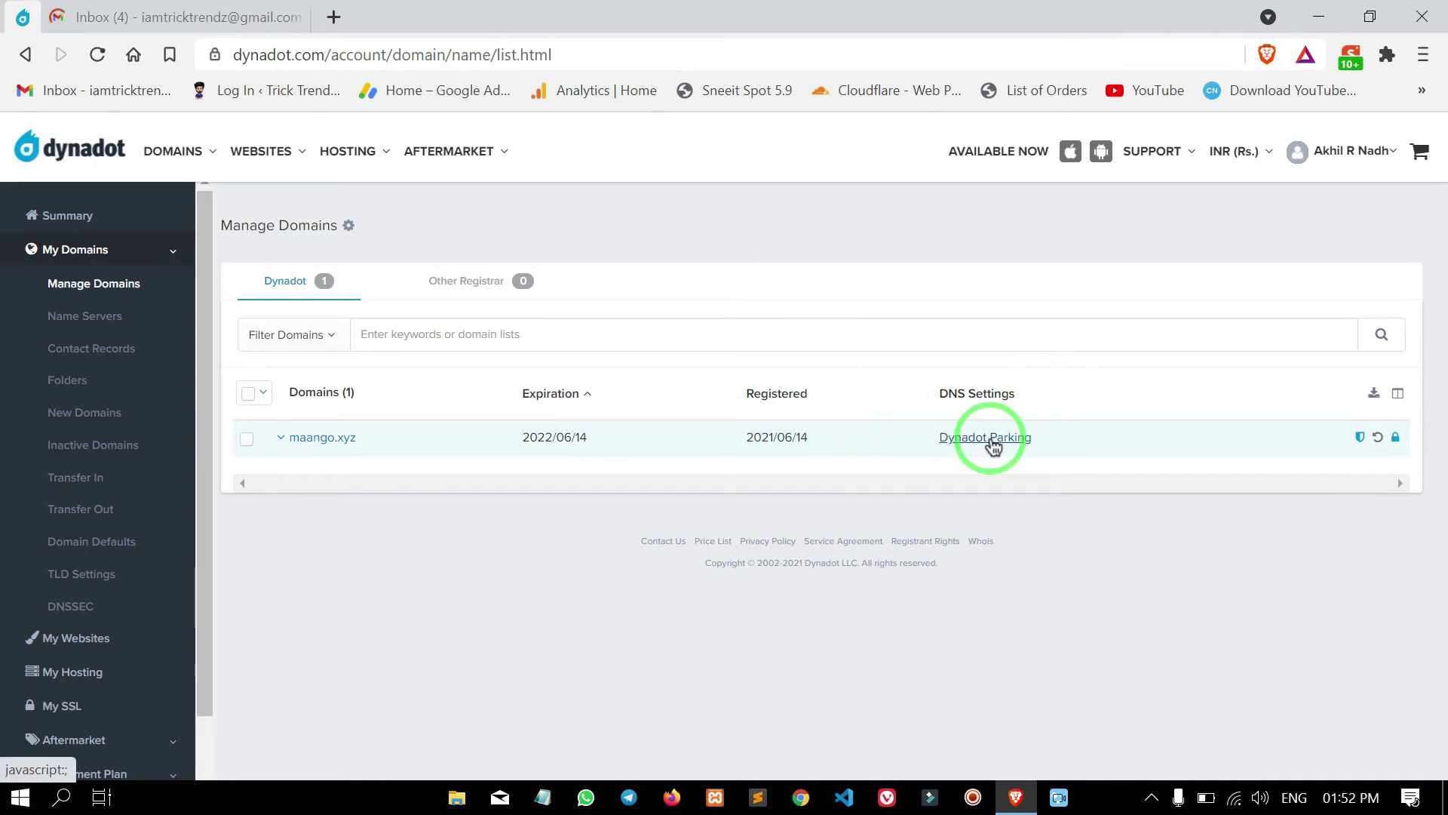
right_click(348, 449)
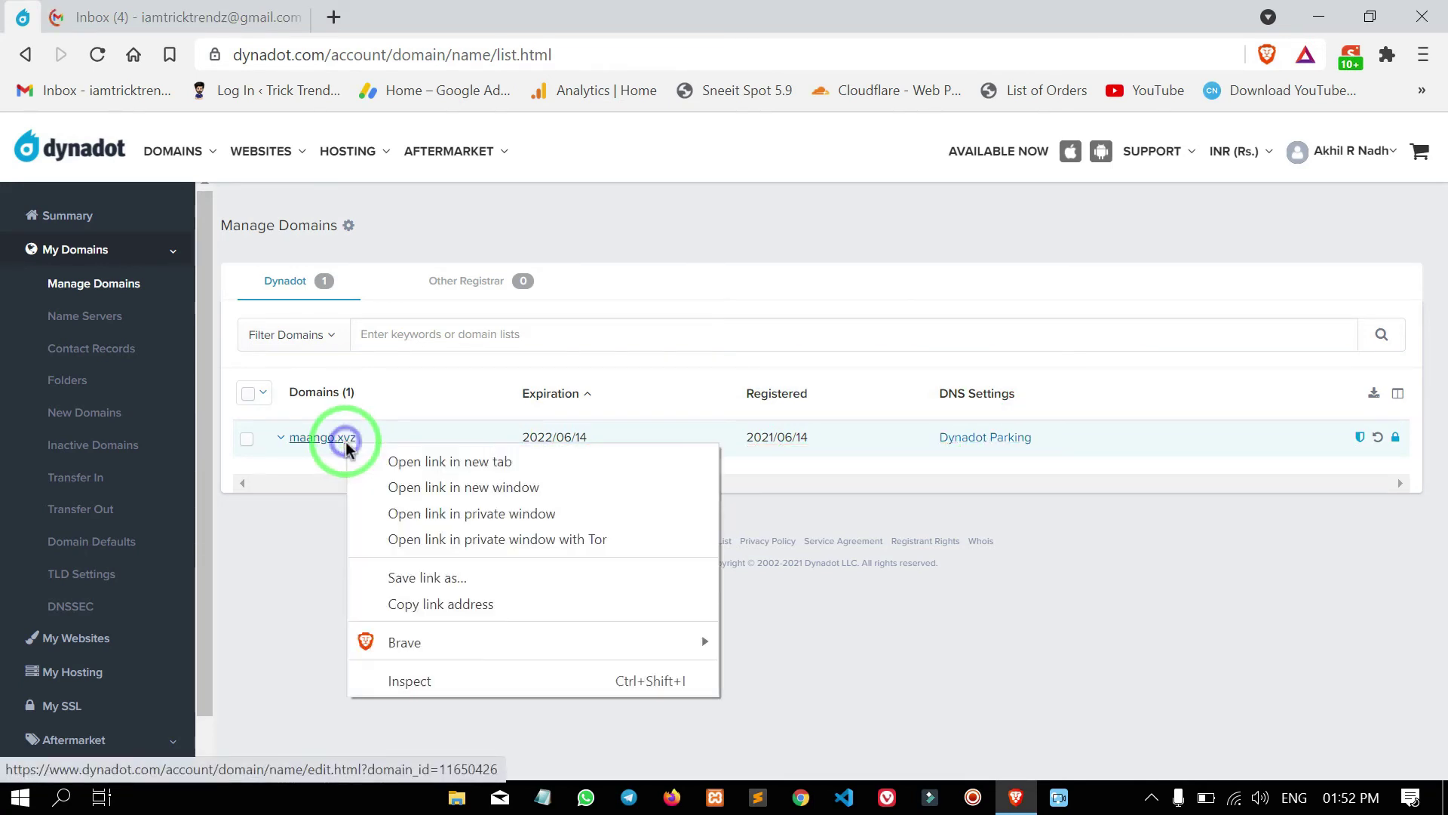
click(383, 459)
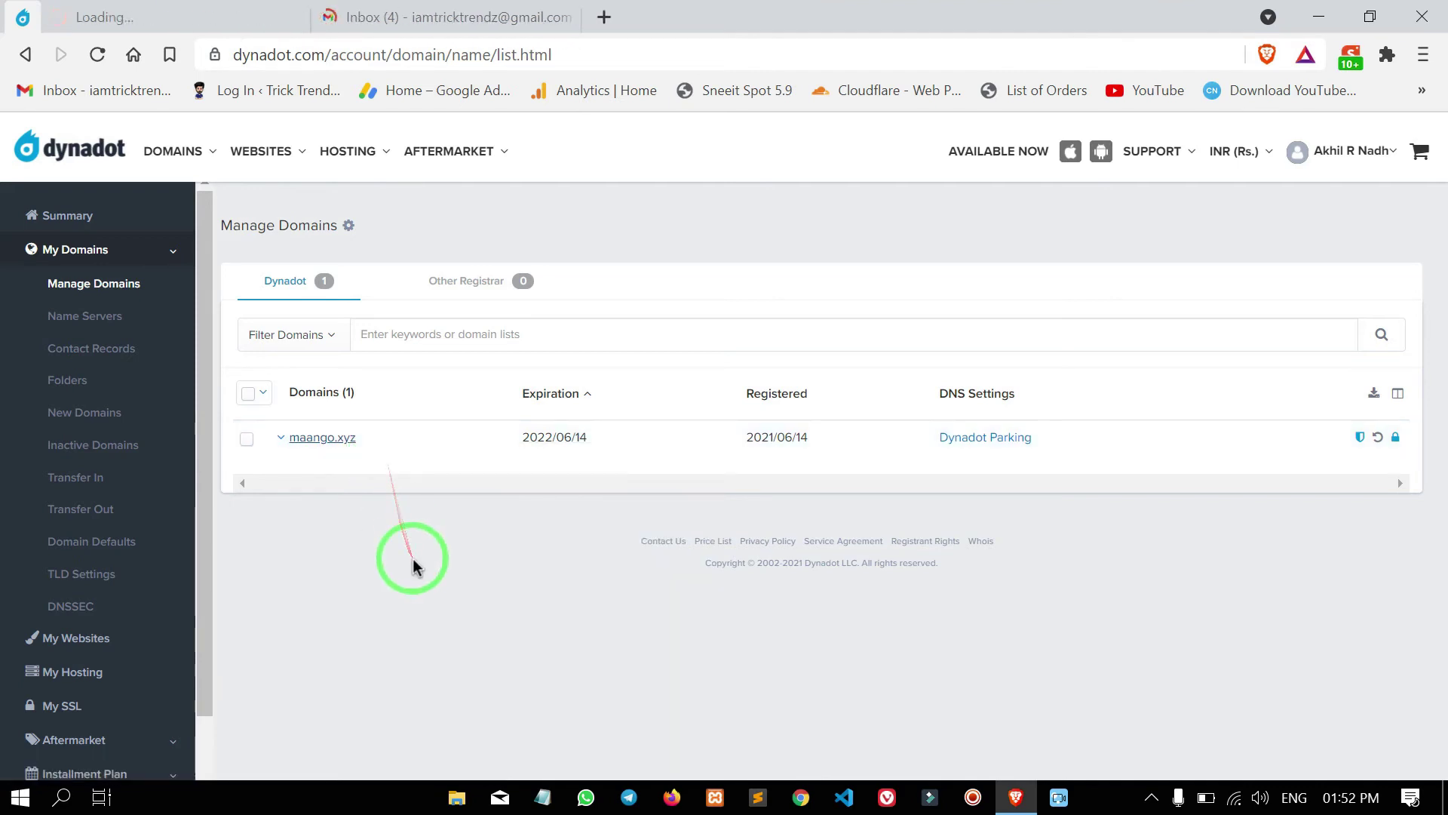
drag(638, 417, 857, 447)
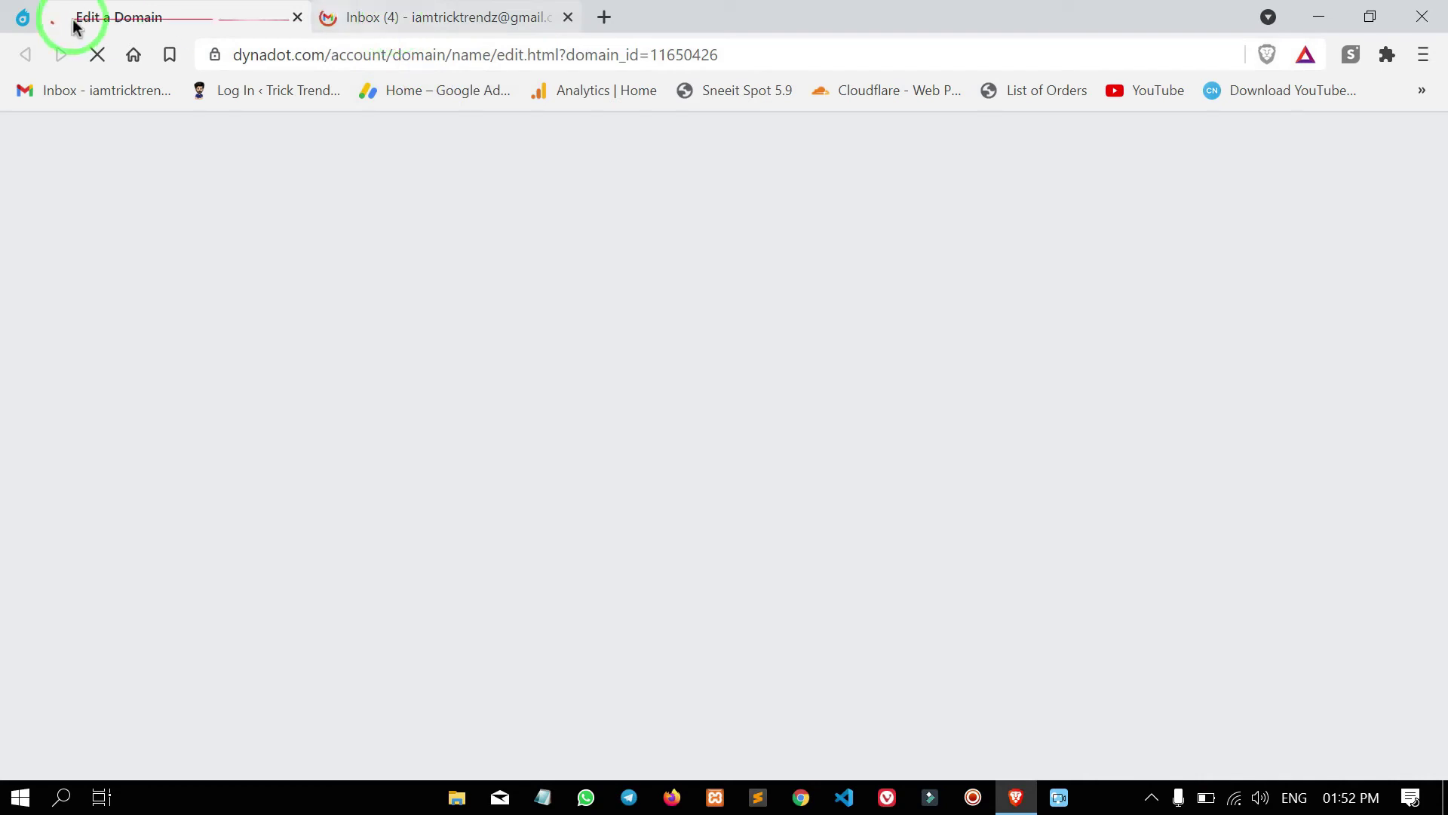
click(19, 23)
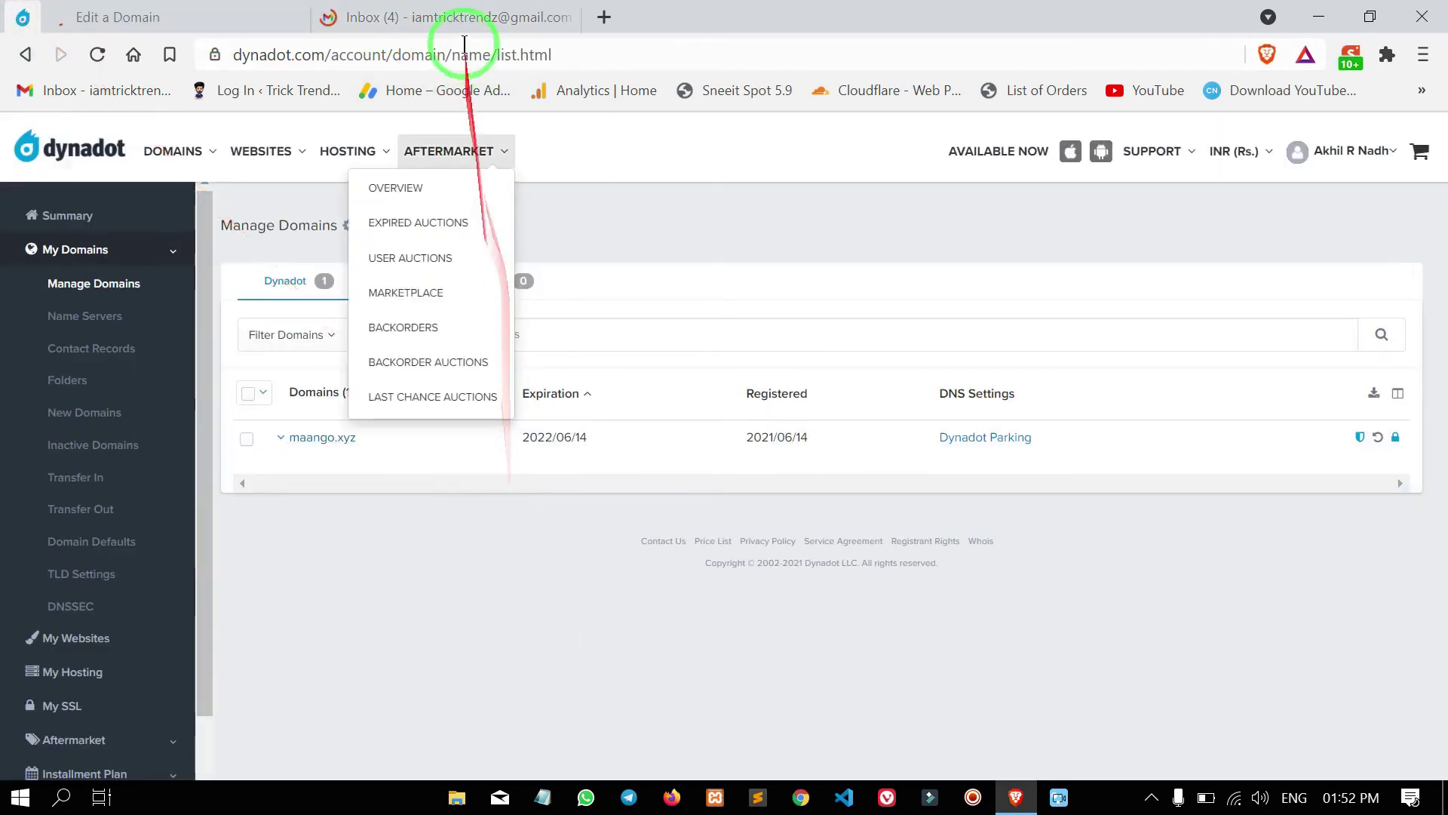
click(467, 19)
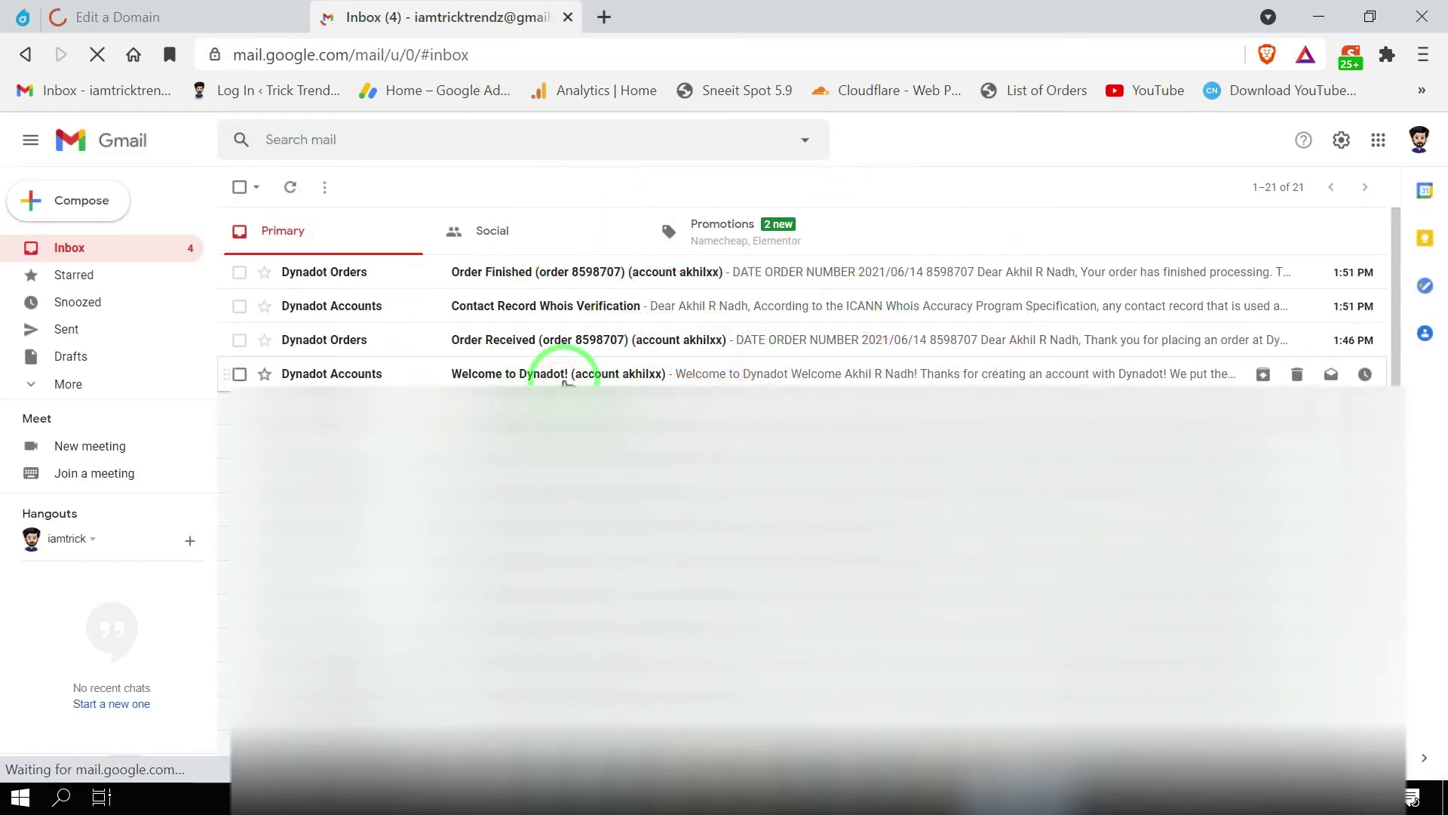
Read through the Welcome to Dynadot email and go back to the inbox
click(693, 374)
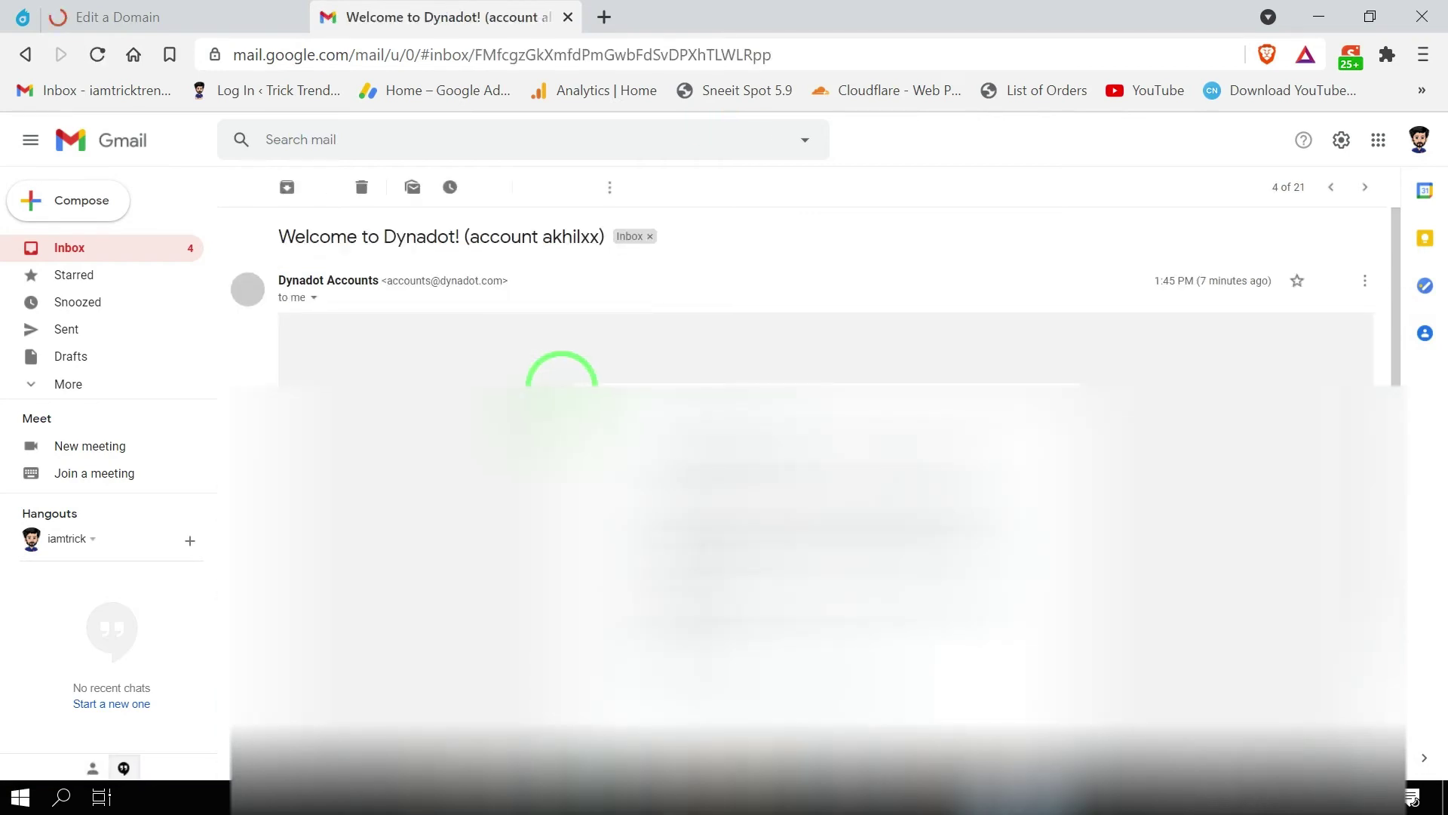
scroll(562, 373, down, 5)
scroll(562, 378, down, 3)
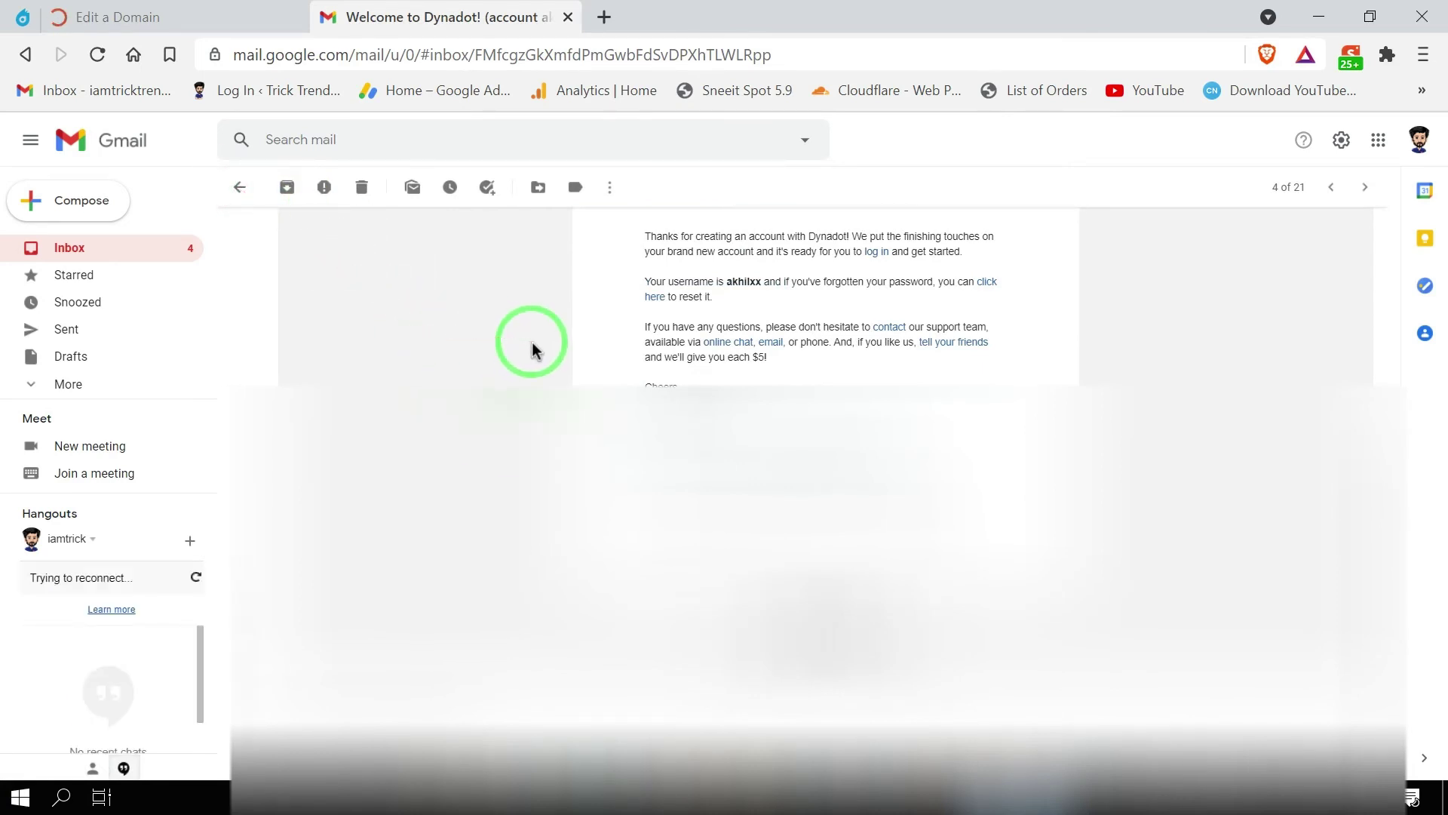
key(alt+Left)
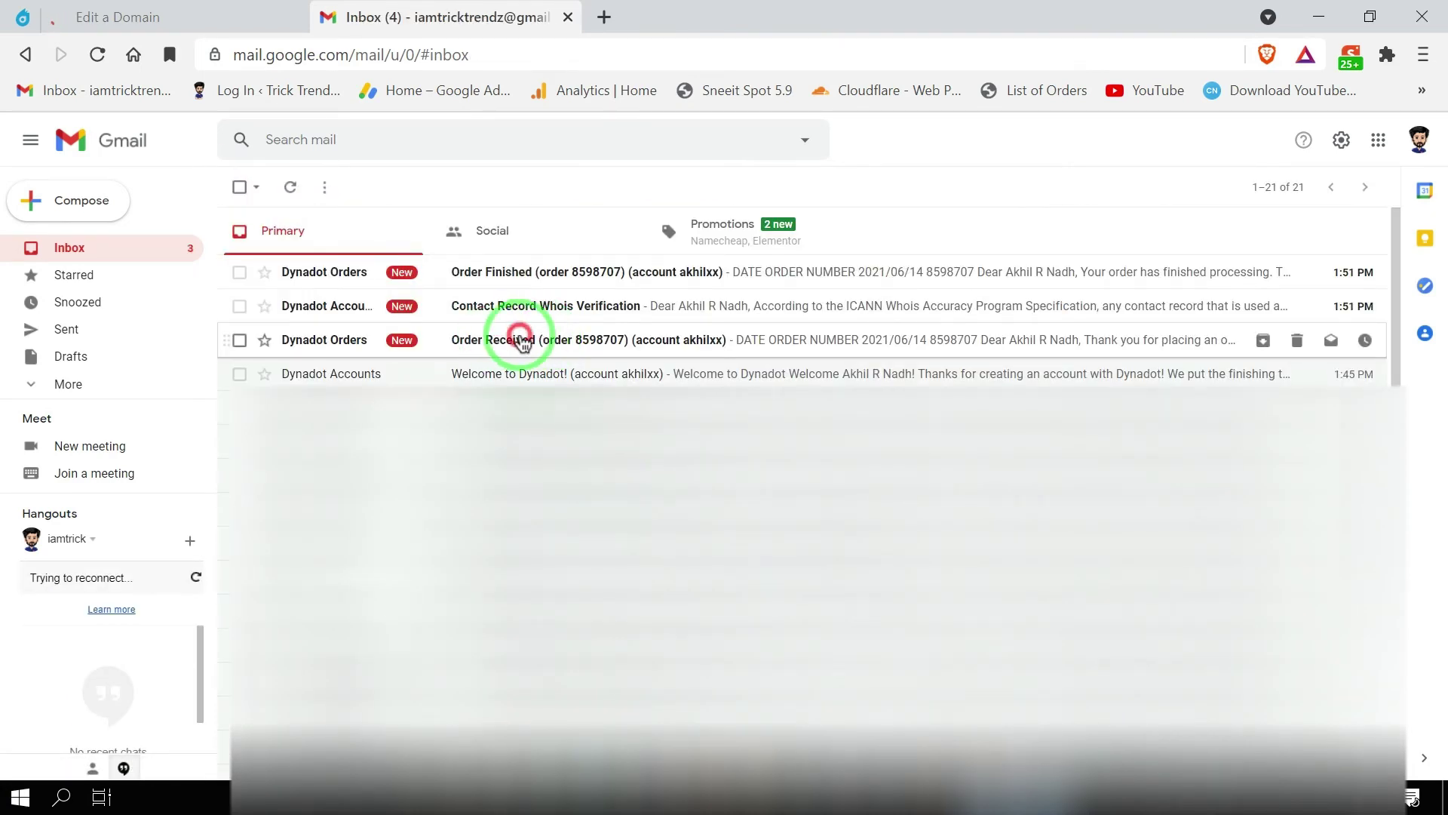
Read the Order Received email, then return to the inbox list
click(521, 341)
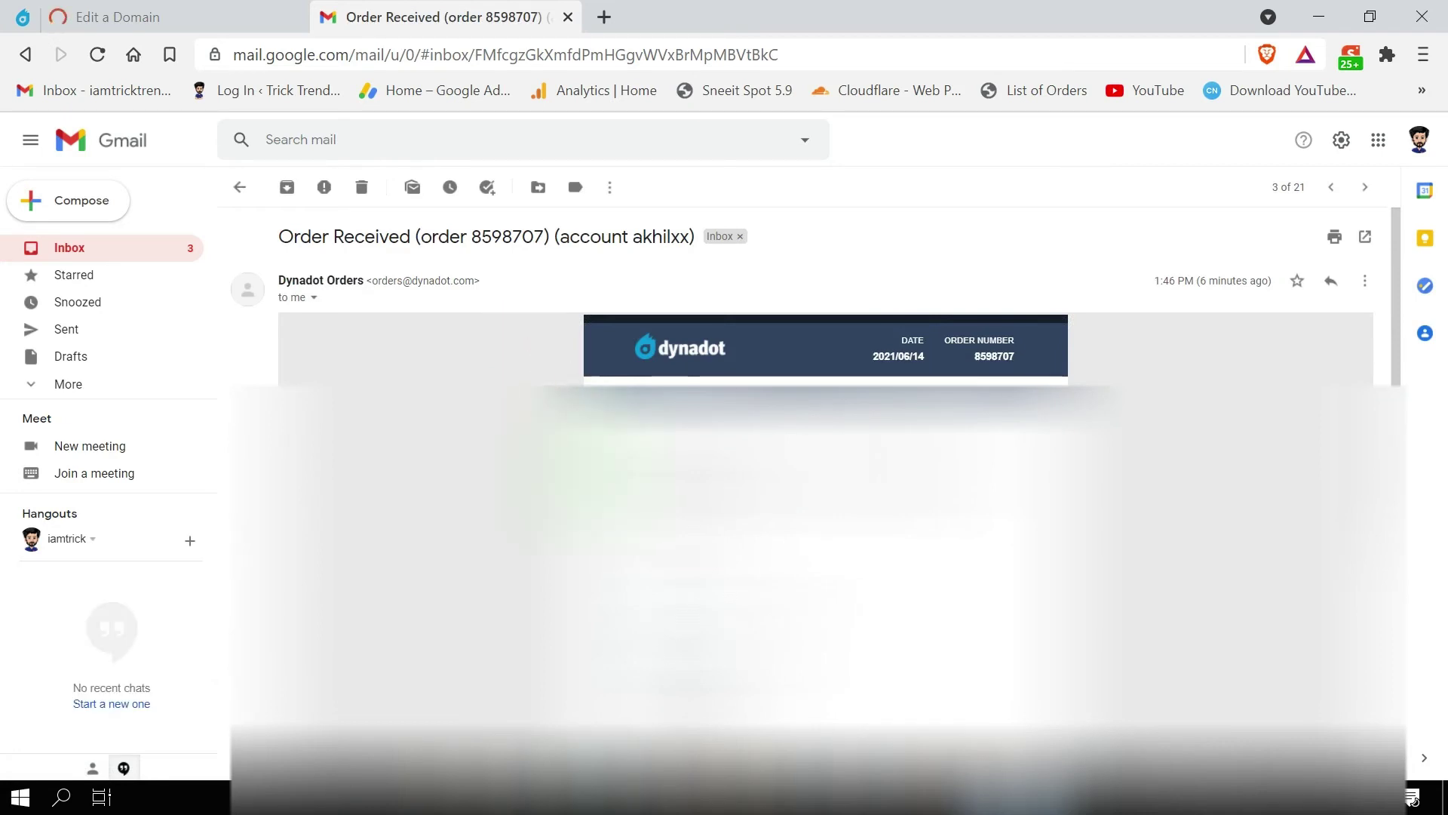
scroll(830, 355, down, 2)
click(846, 364)
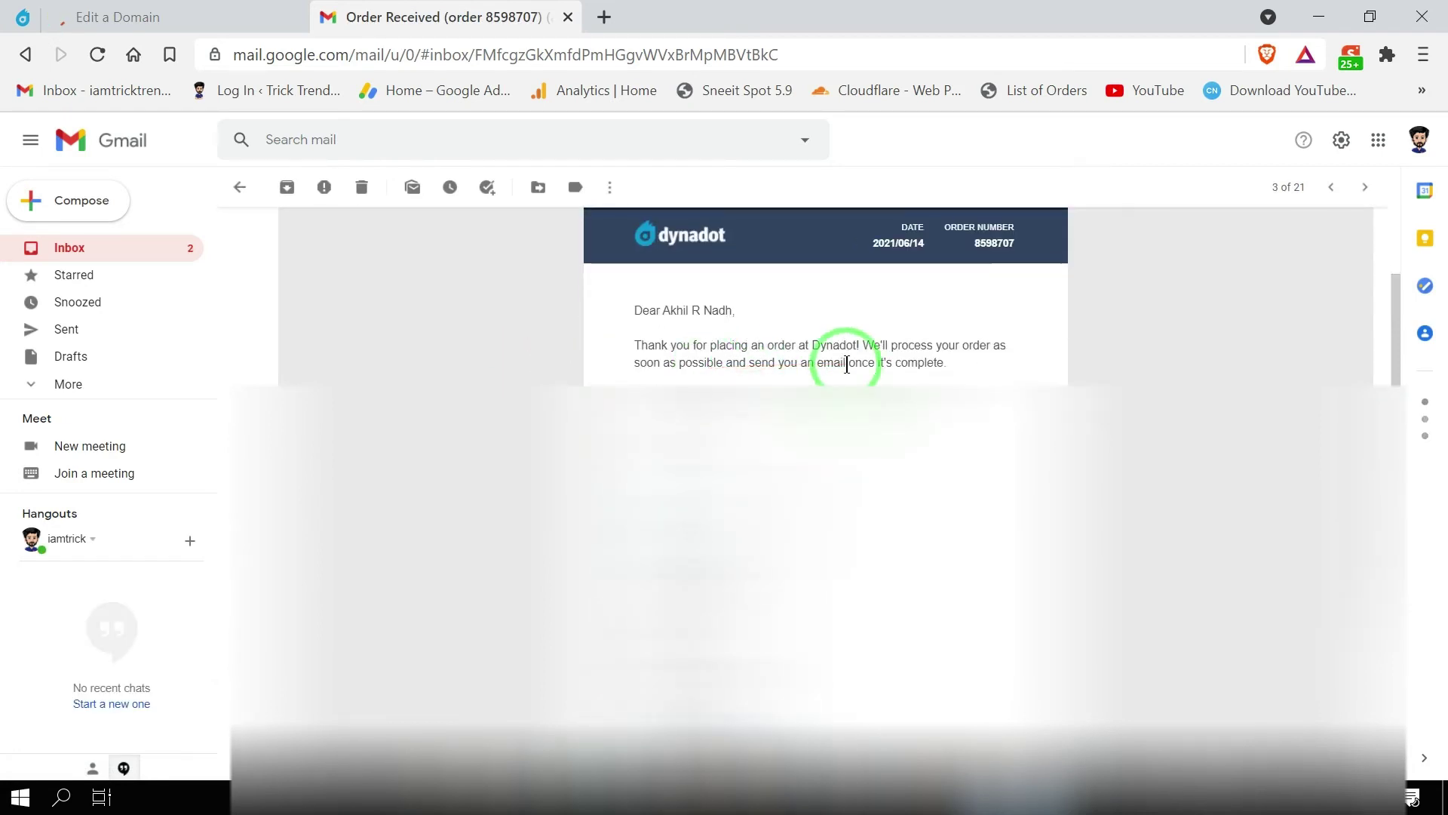
scroll(846, 365, down, 2)
scroll(847, 370, up, 2)
click(237, 189)
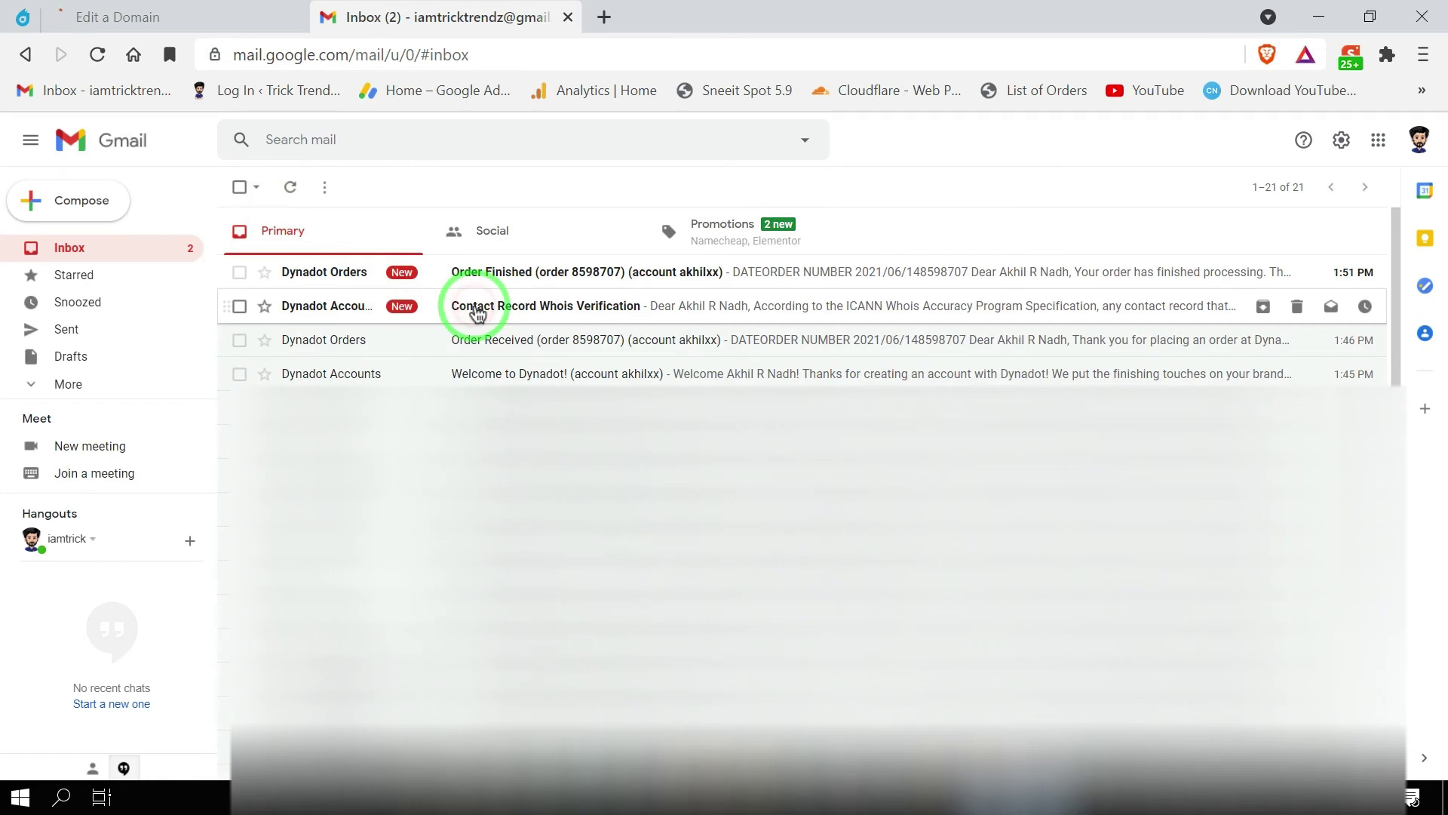
Open the Contact Record Whois Verification email and launch its whois_verify link in a new tab
click(477, 312)
click(480, 381)
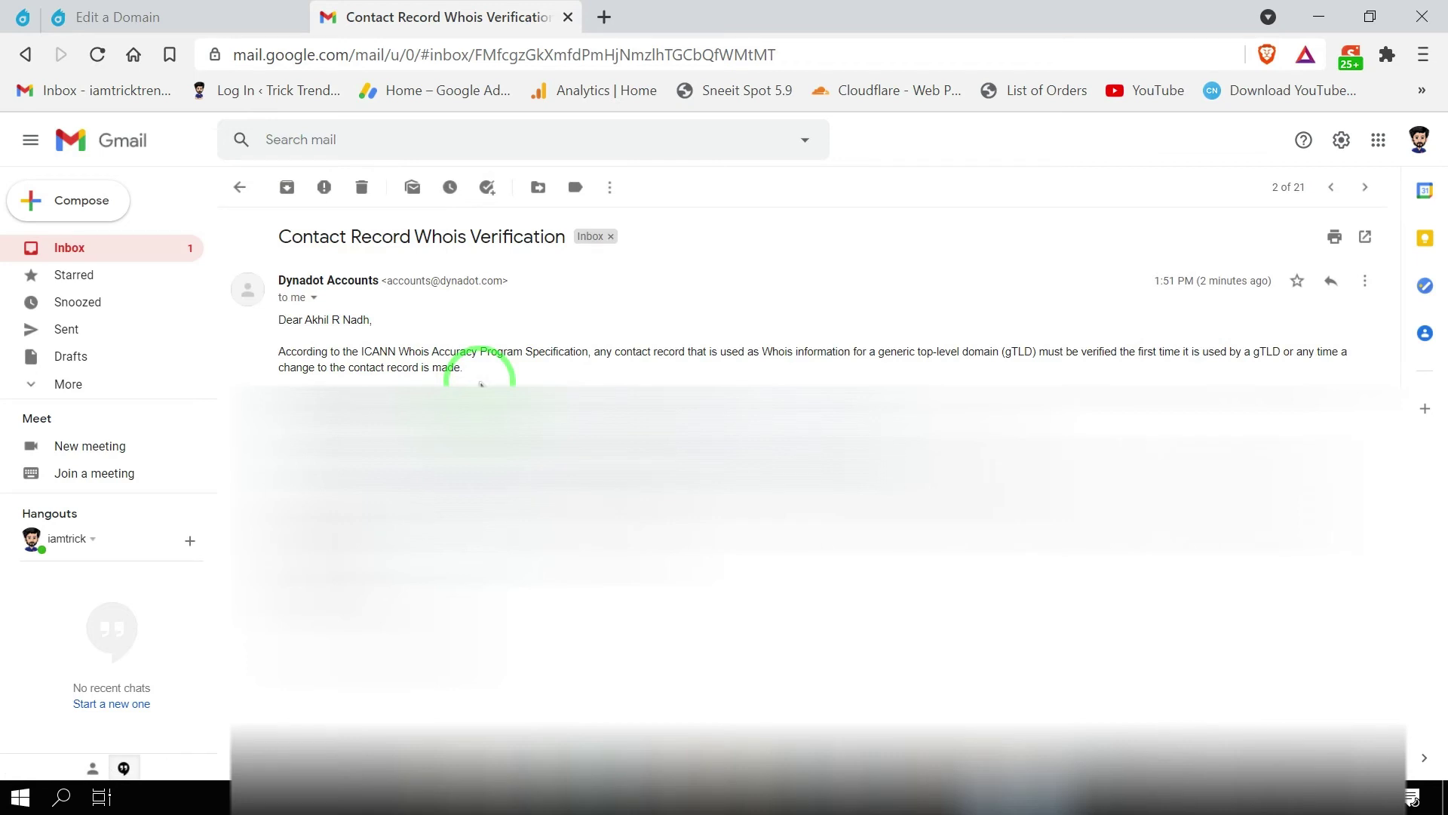
click(238, 190)
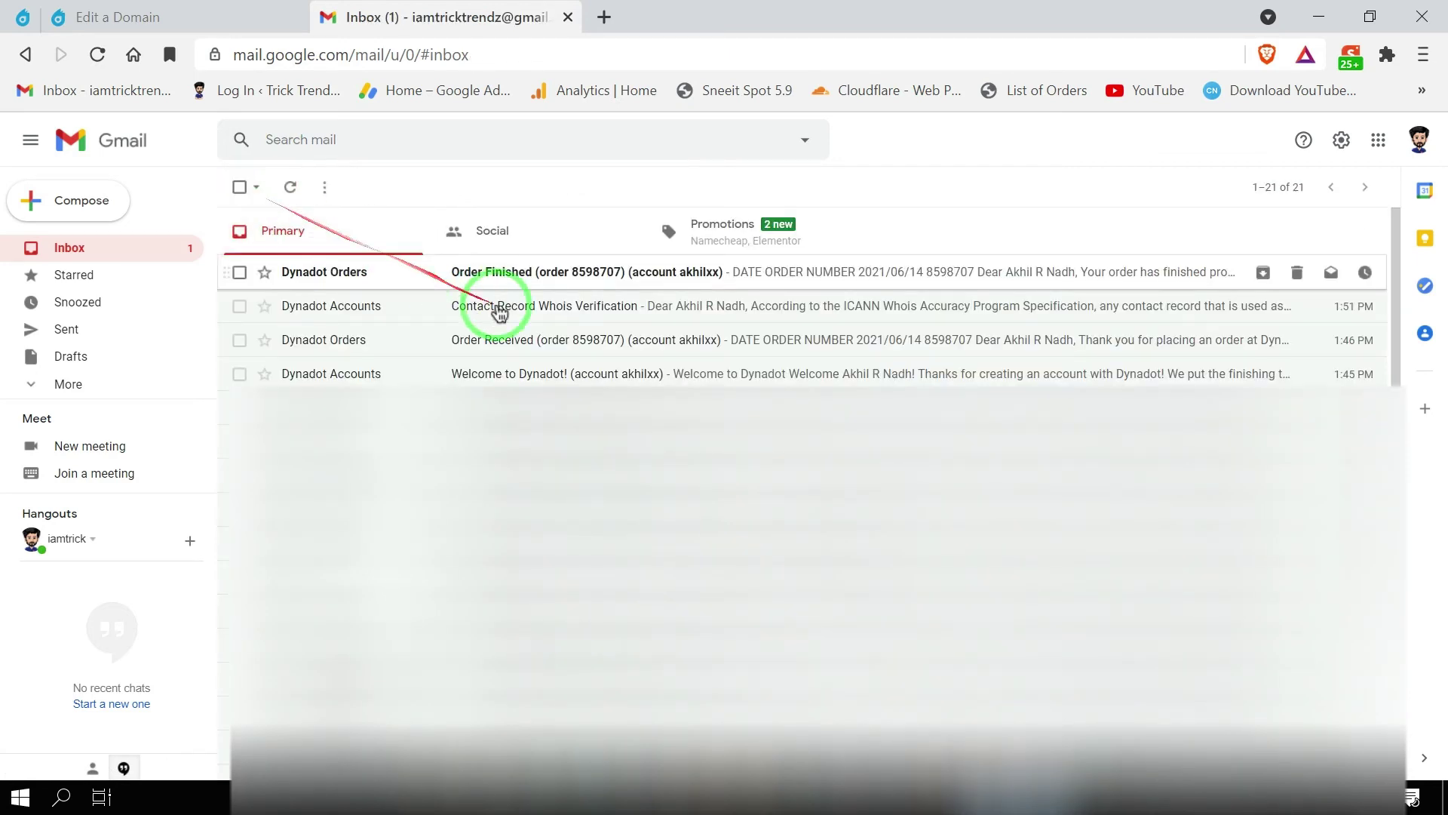
click(557, 309)
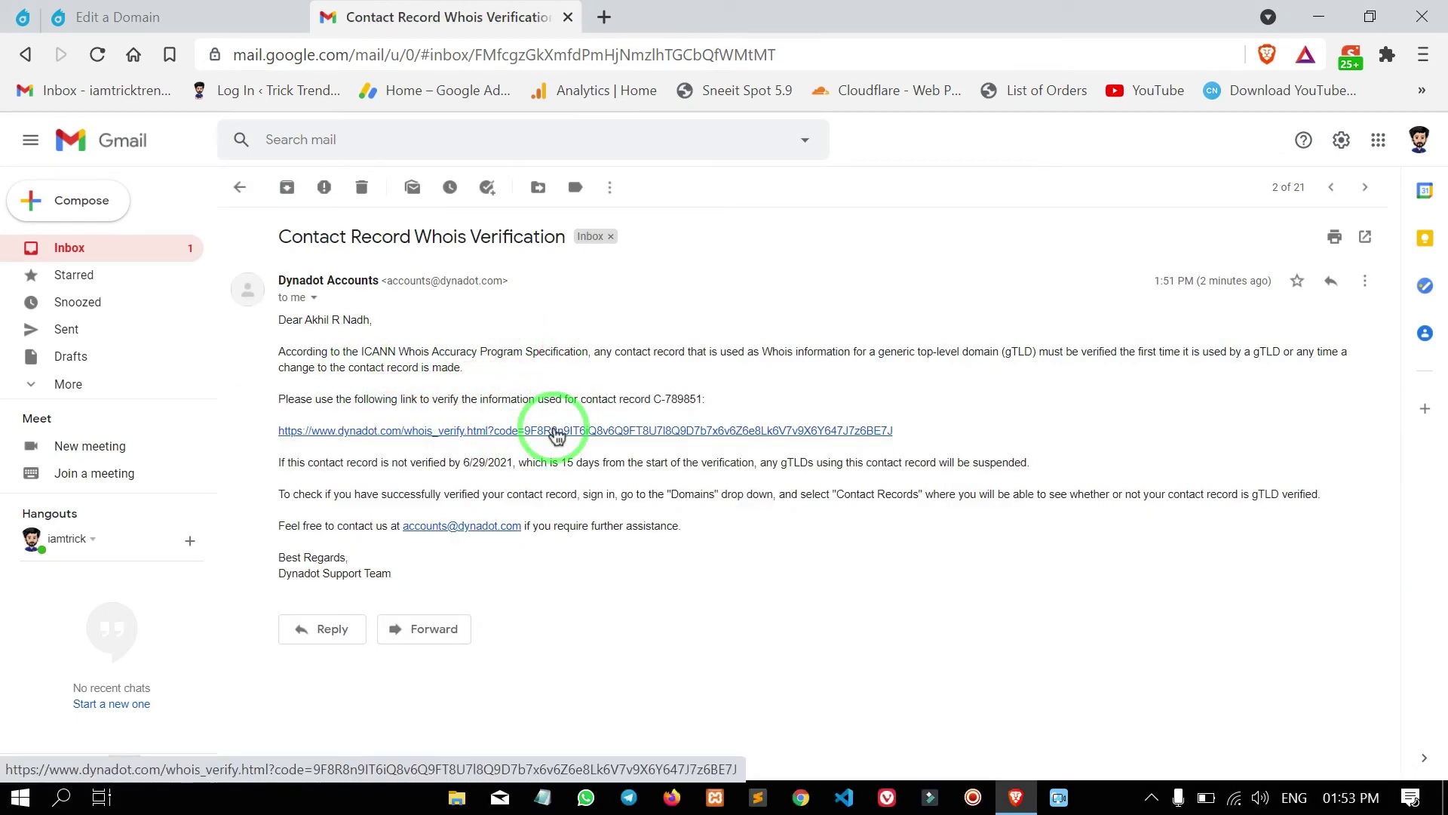
right_click(557, 434)
click(576, 446)
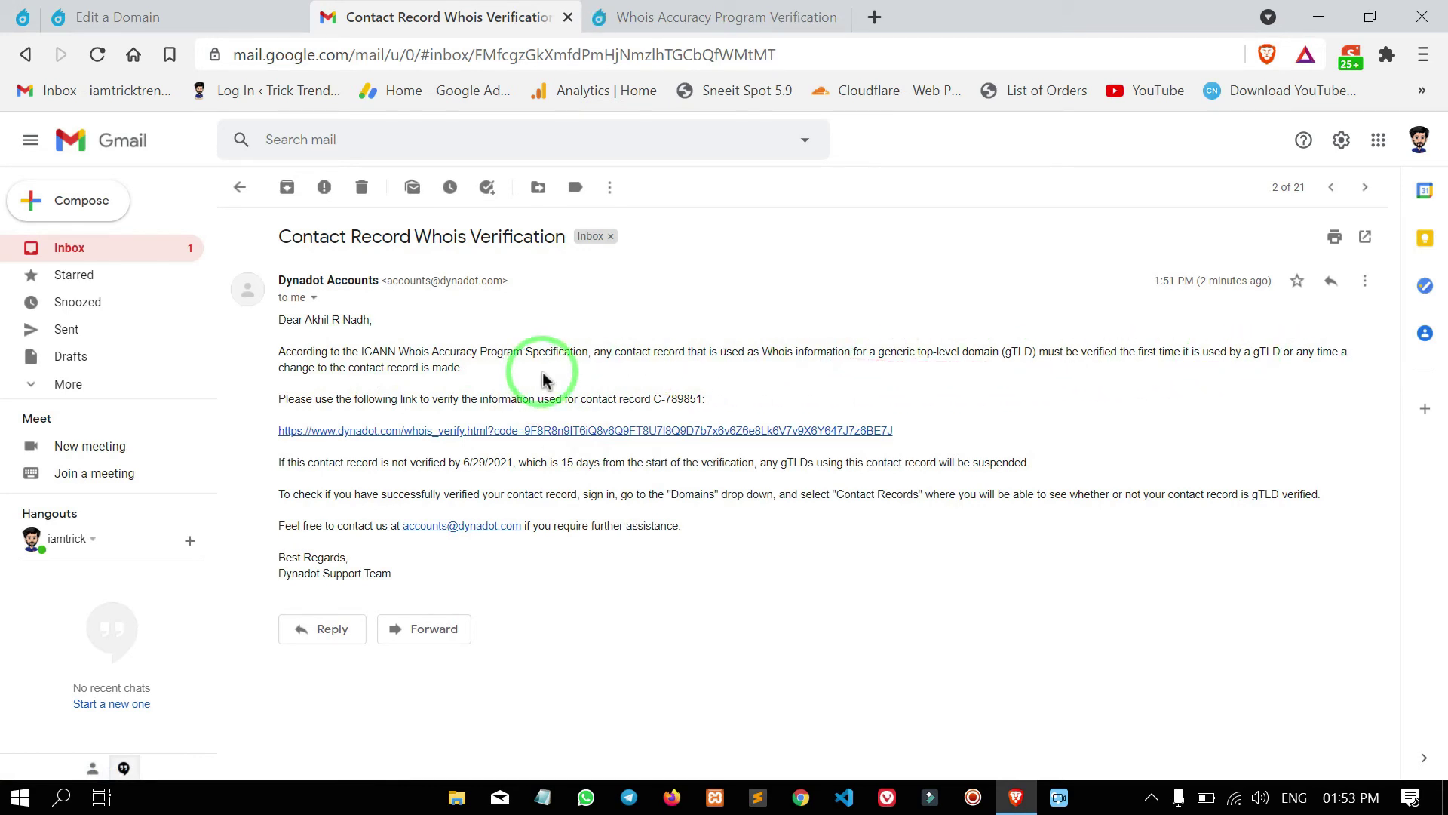
On the Whois Accuracy Program Verification page, accept the agreement and confirm the contact information is accurate
click(708, 23)
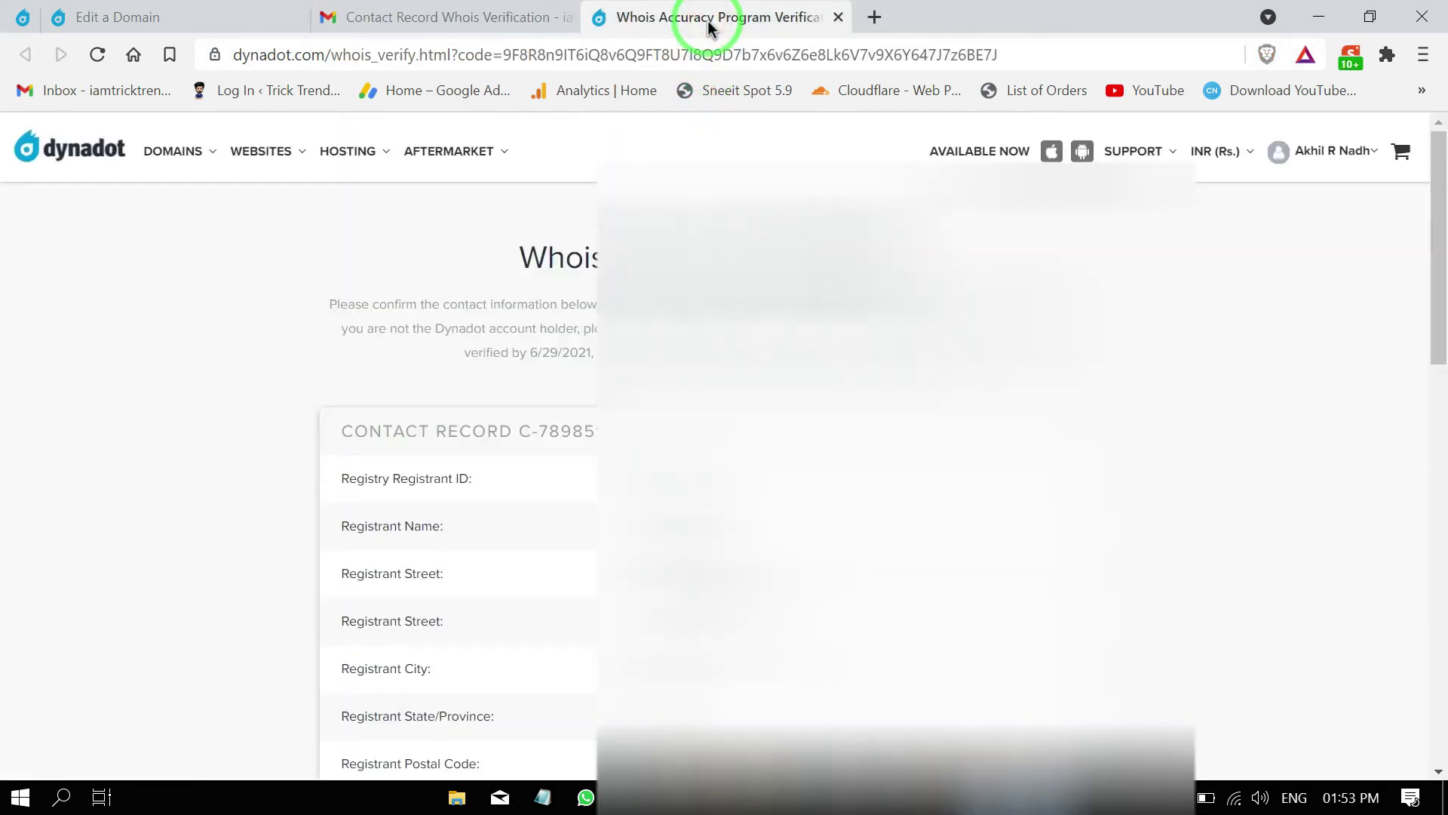
scroll(459, 452, down, 5)
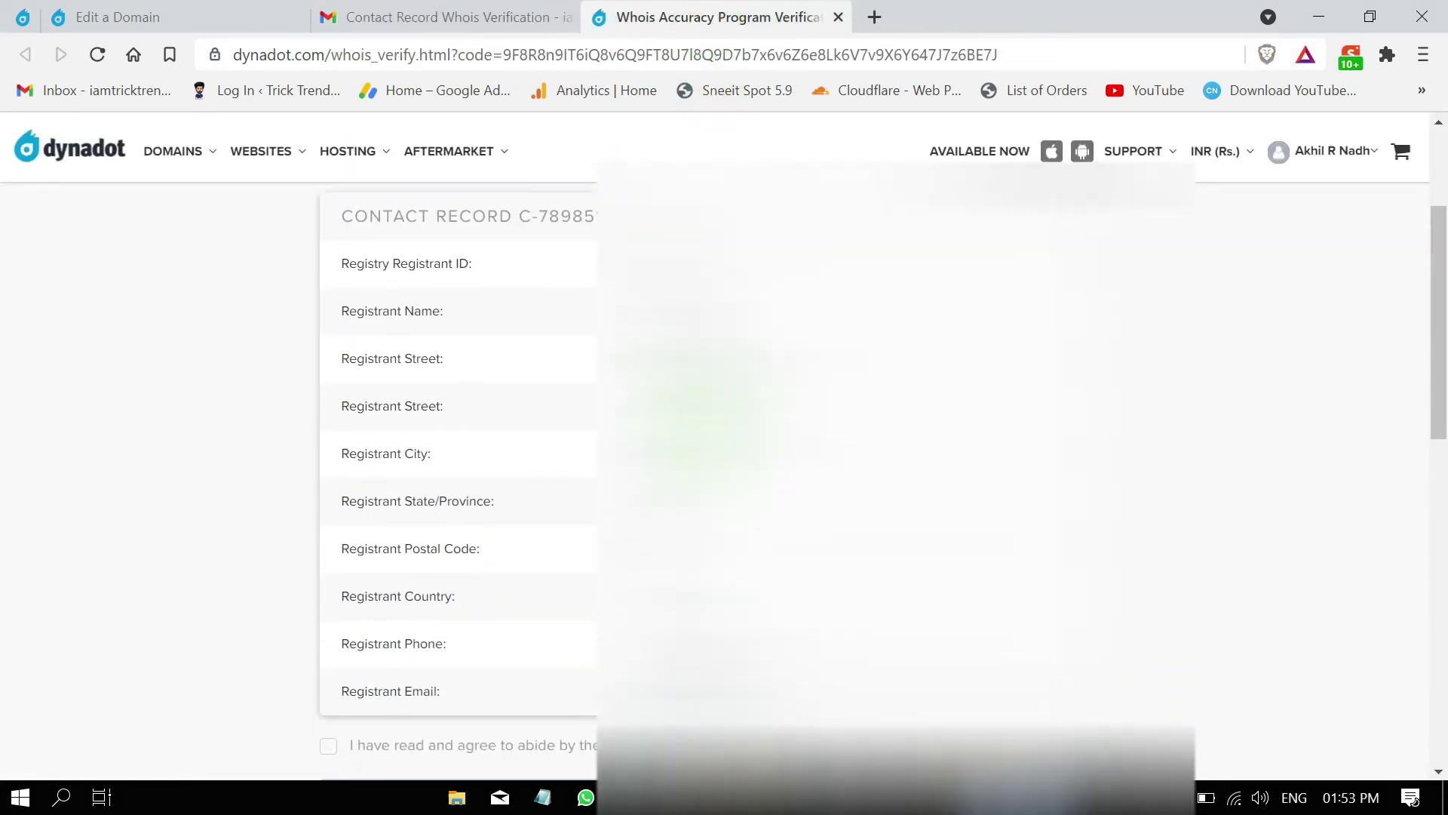
click(329, 621)
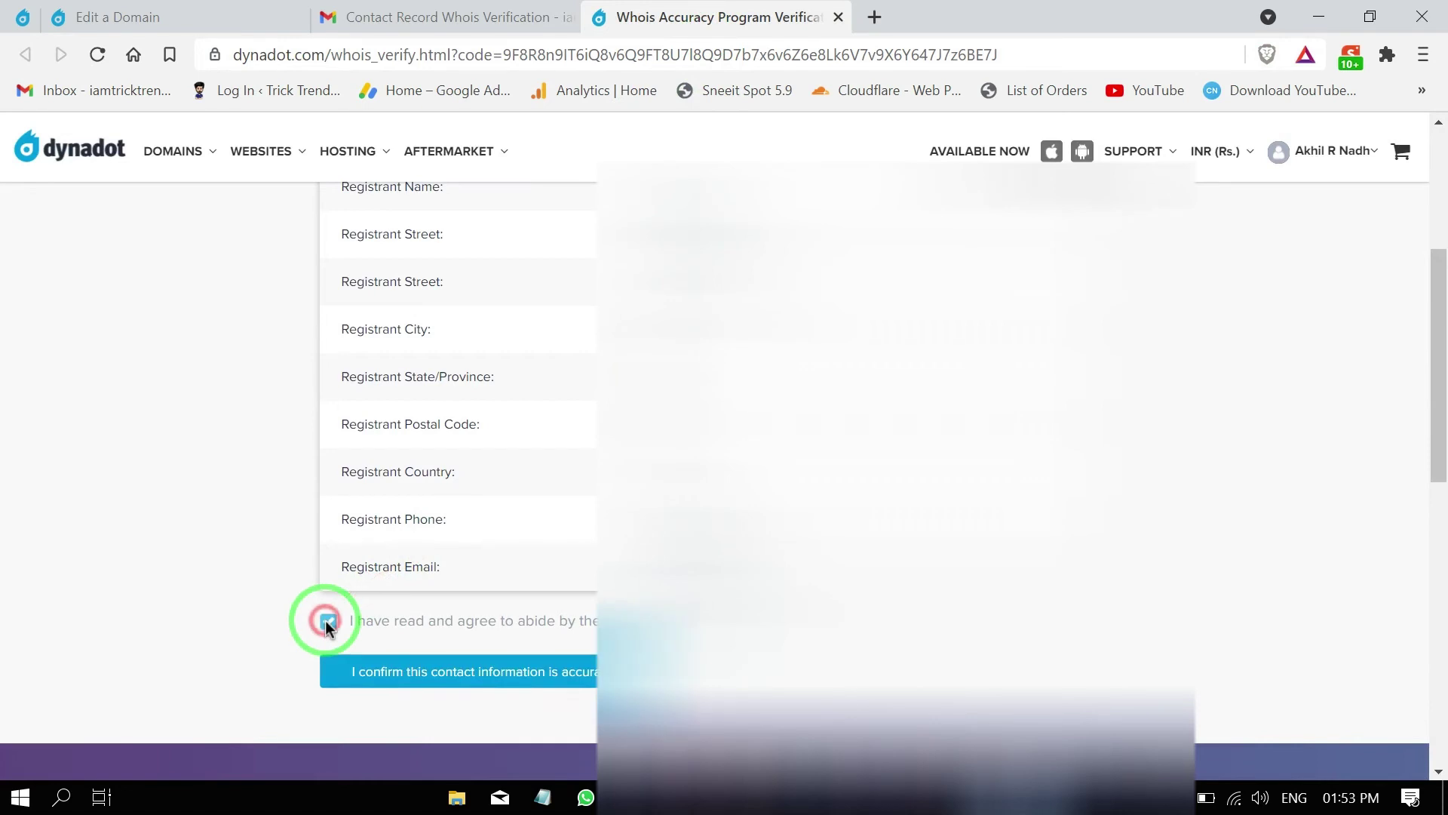
click(451, 671)
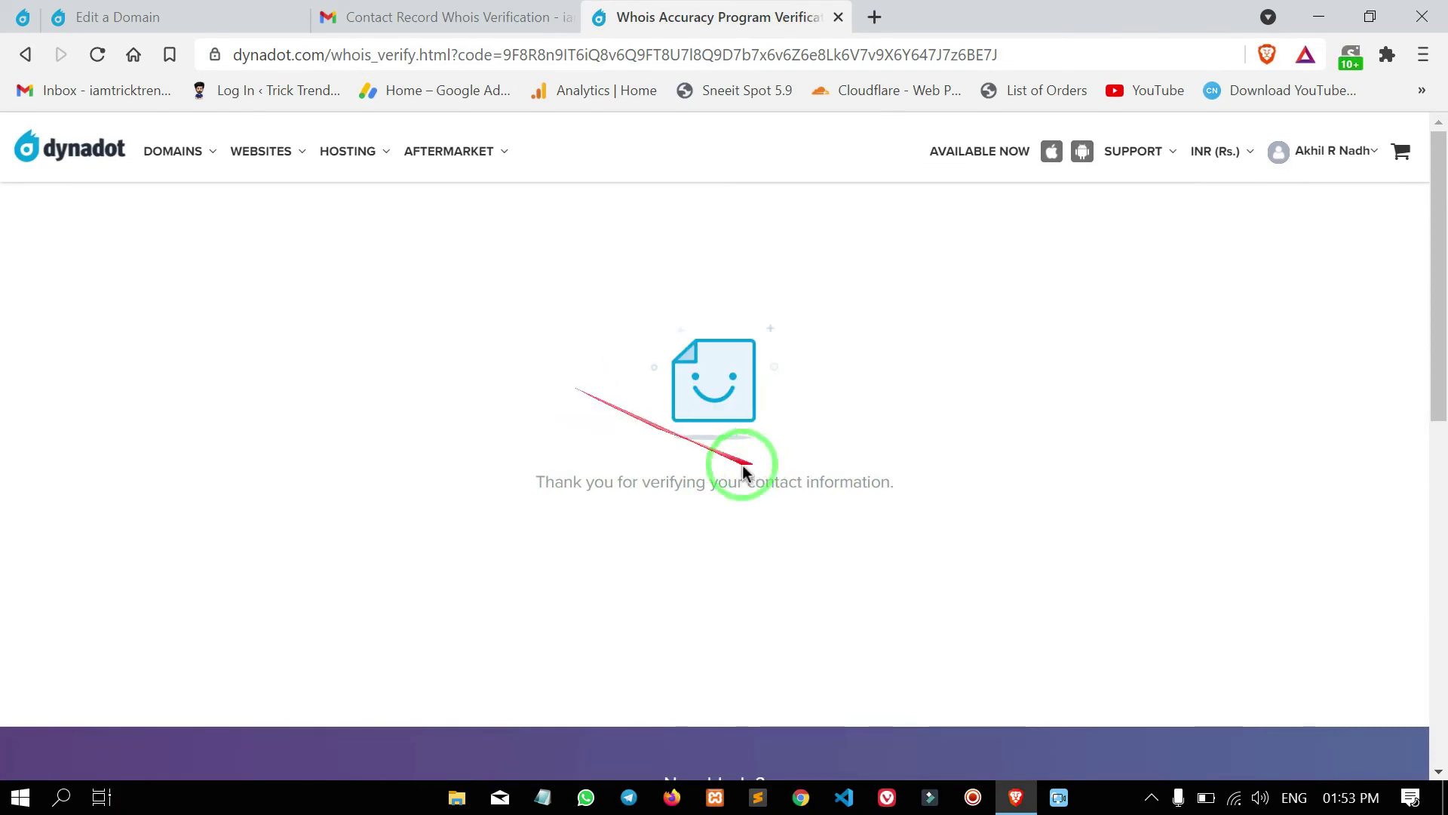
click(398, 12)
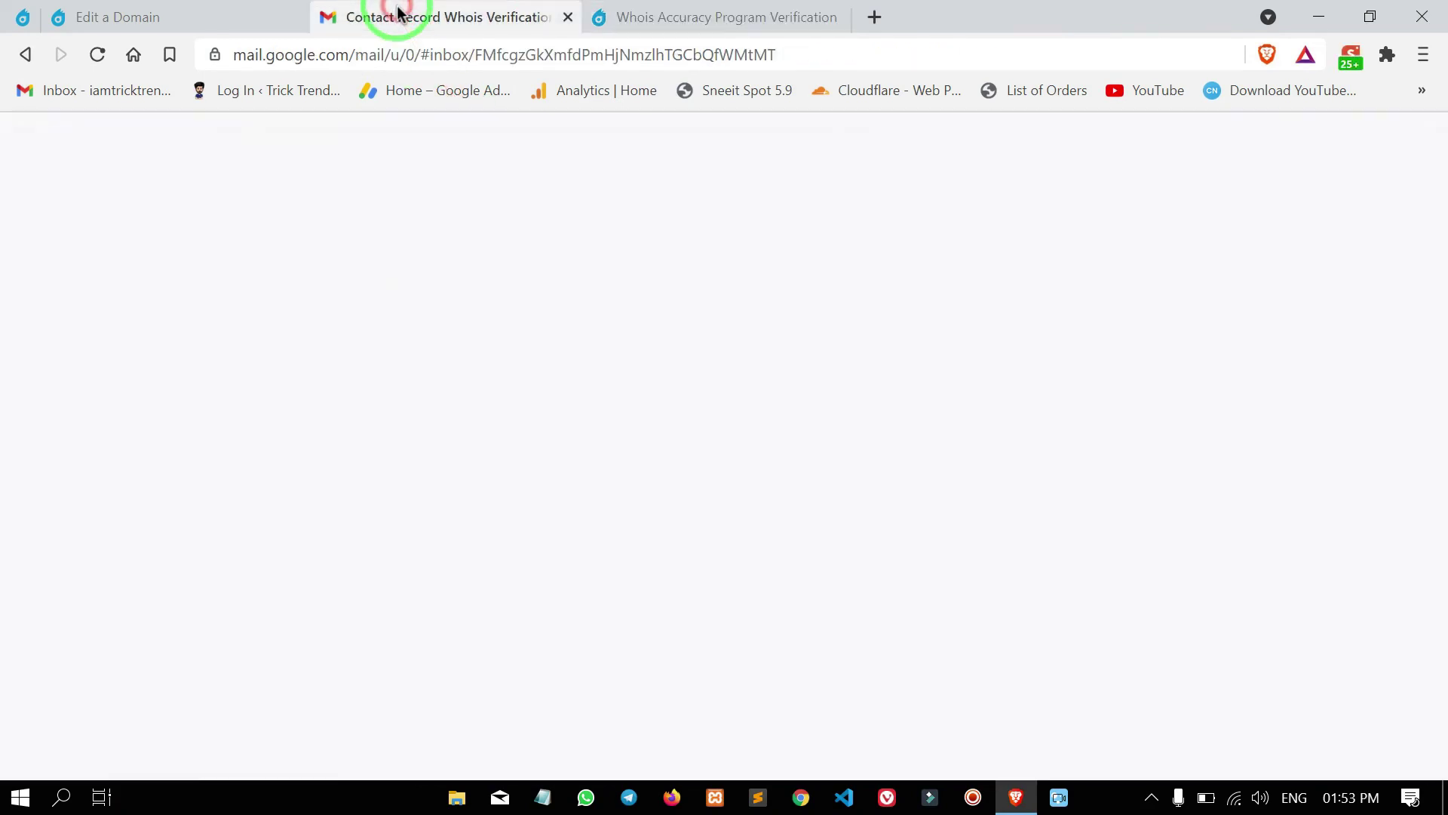
Read the Order Finished email for maango.xyz, then return to the Edit a Domain tab
click(240, 189)
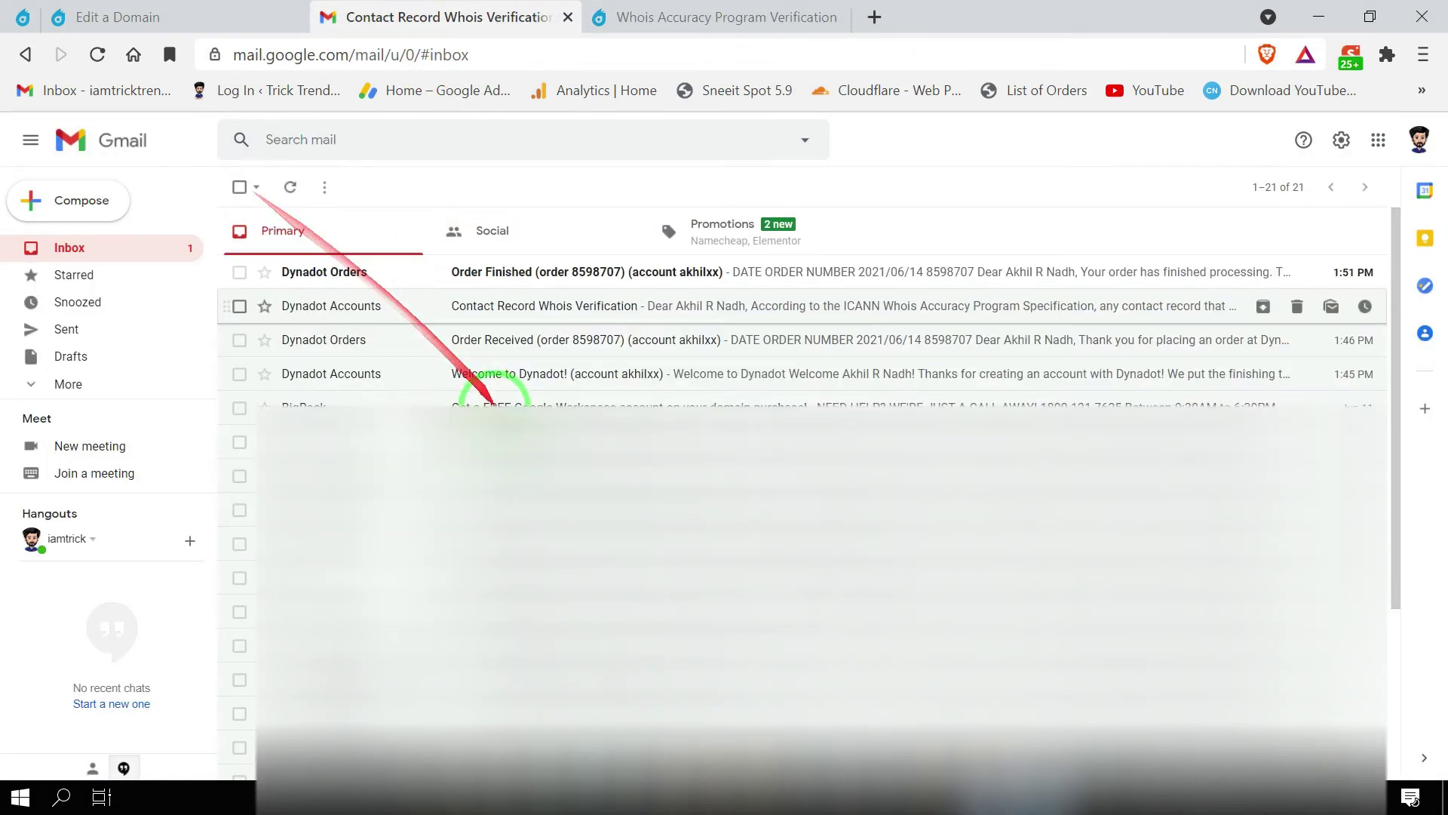
click(498, 277)
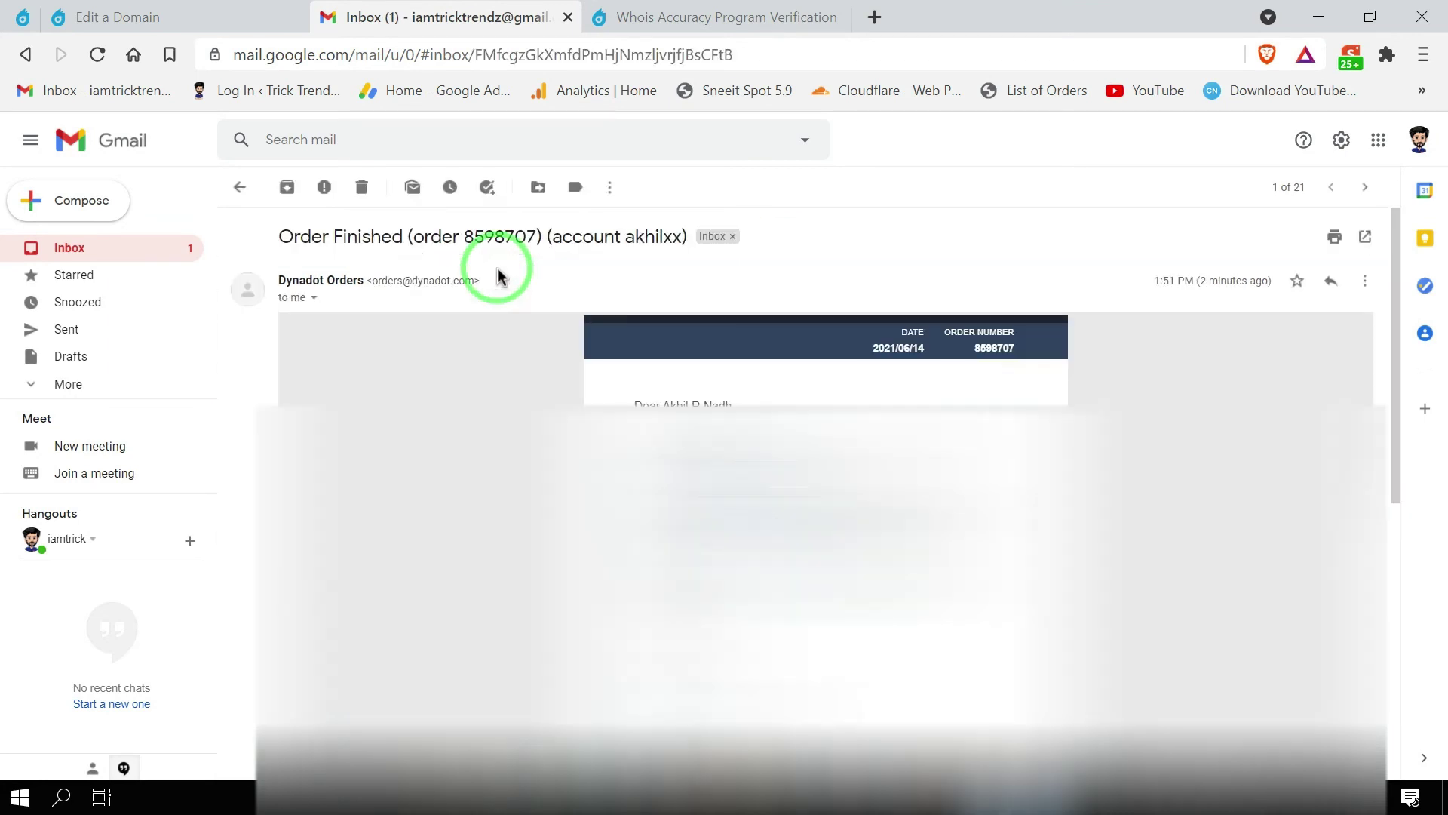
scroll(683, 411, down, 2)
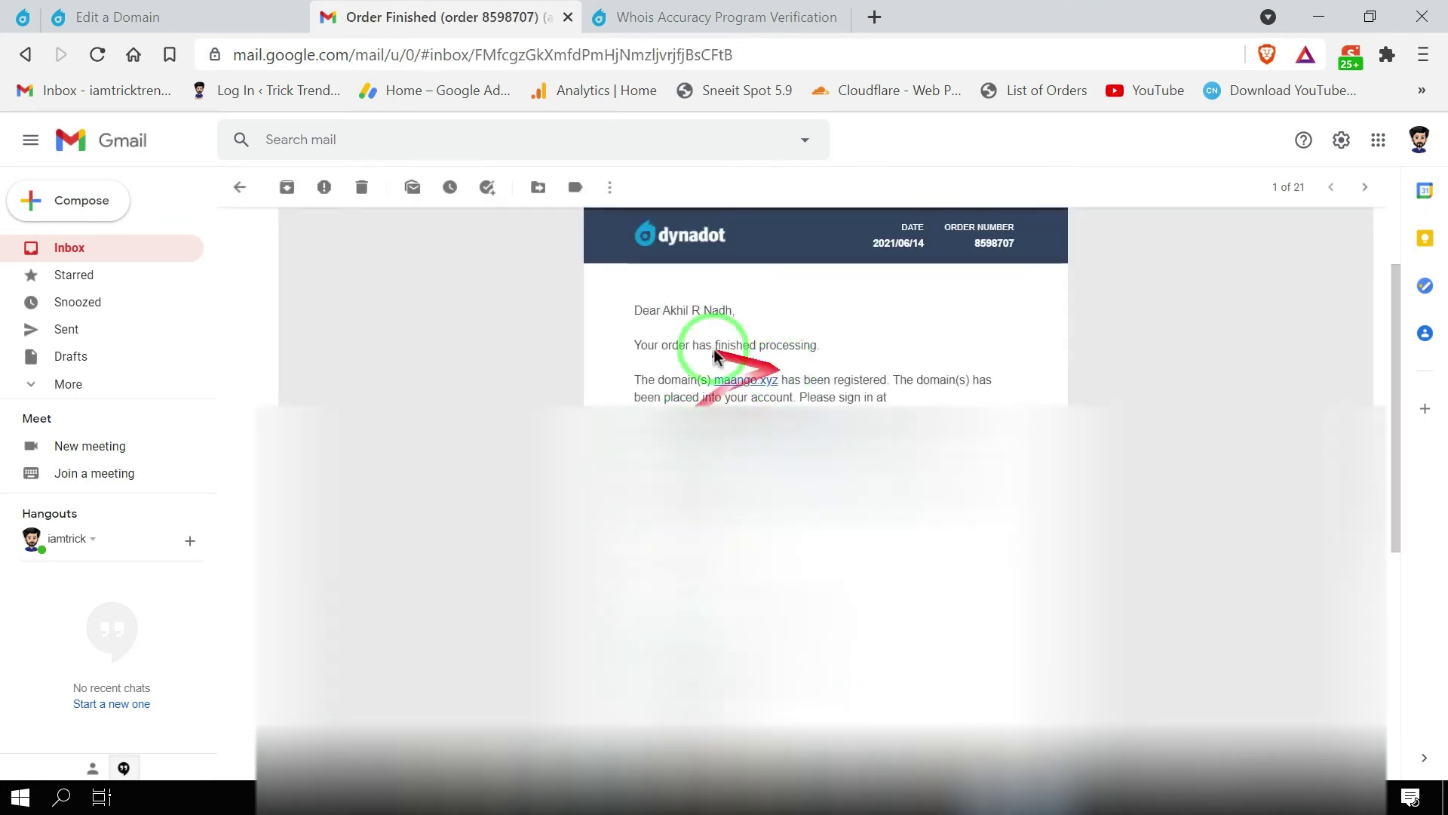
drag(592, 327, 862, 357)
click(976, 353)
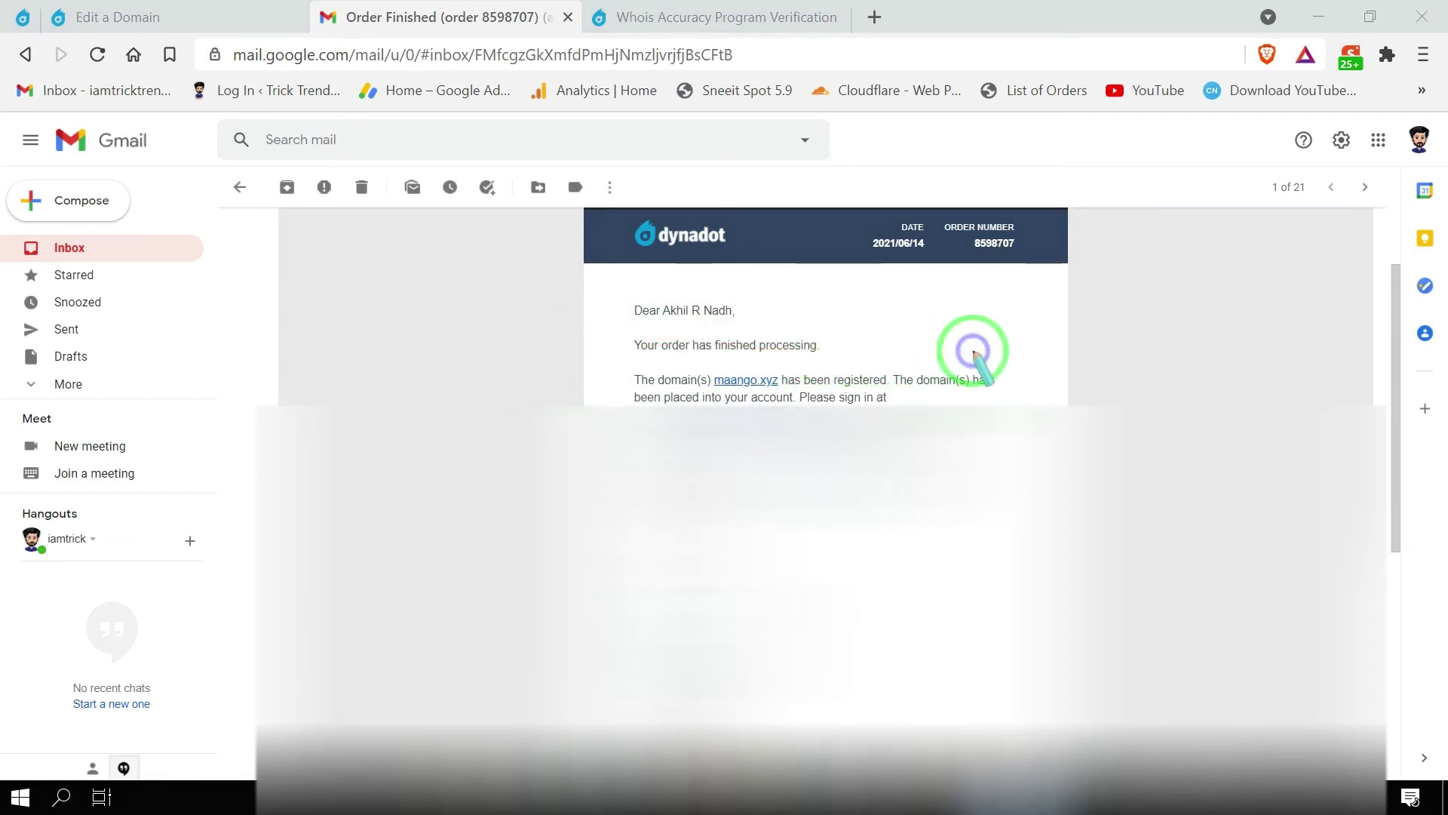
scroll(974, 359, down, 5)
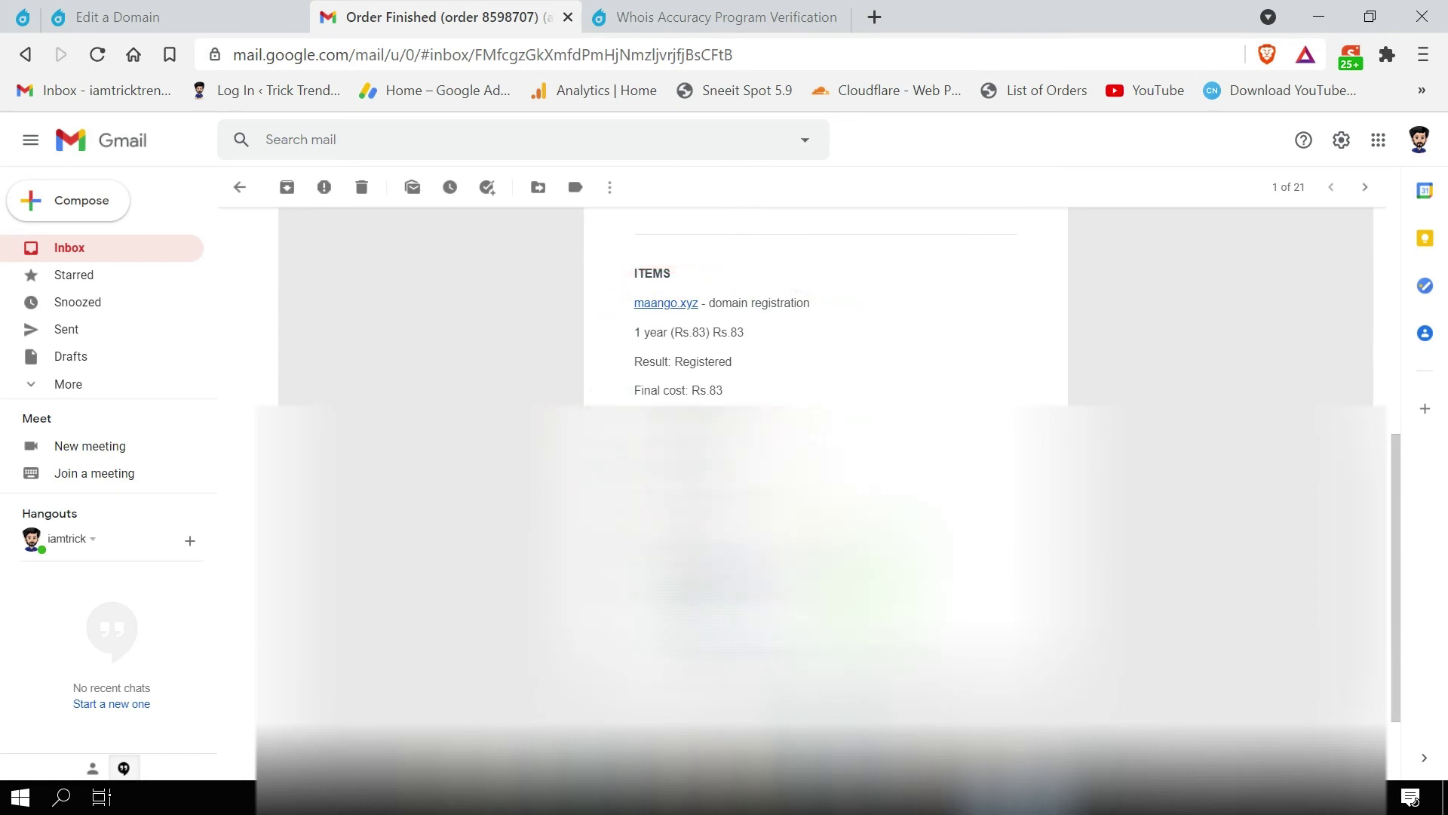
scroll(856, 595, down, 2)
scroll(855, 595, up, 2)
drag(852, 521, 606, 282)
scroll(711, 380, down, 3)
scroll(528, 301, up, 6)
click(238, 187)
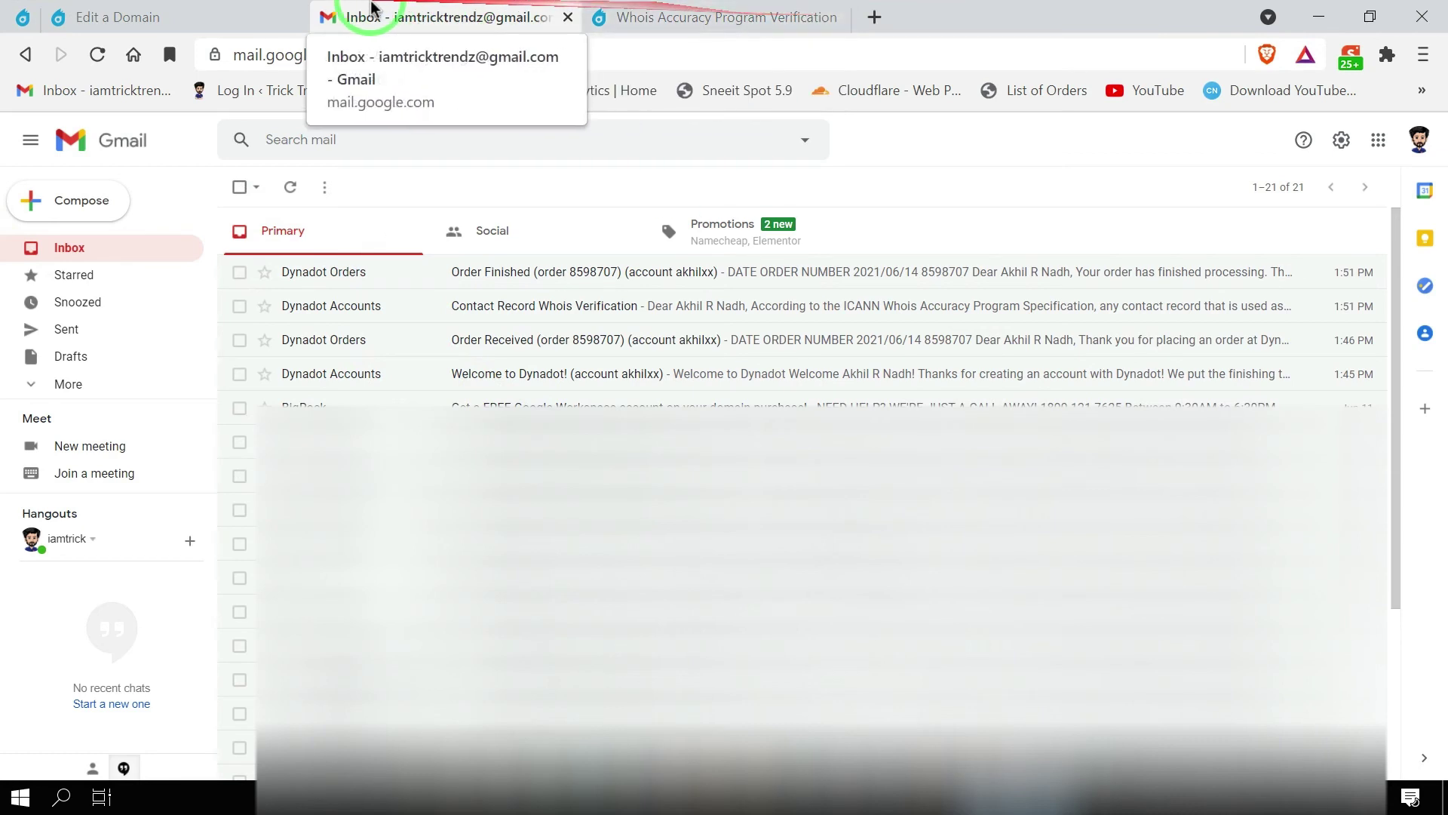
click(223, 11)
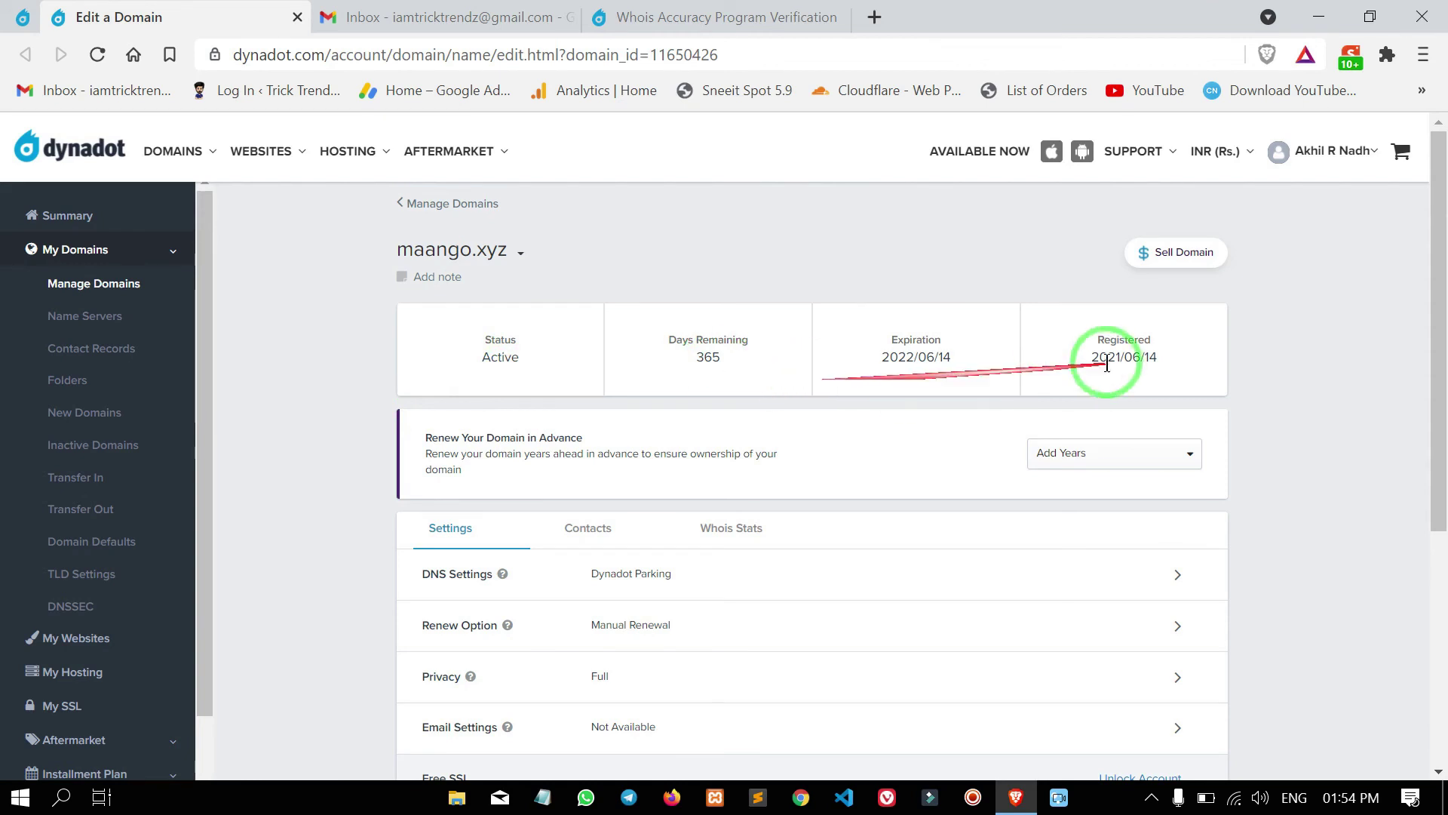
Close the extra pinned Dynadot Manage Domains tab
click(23, 25)
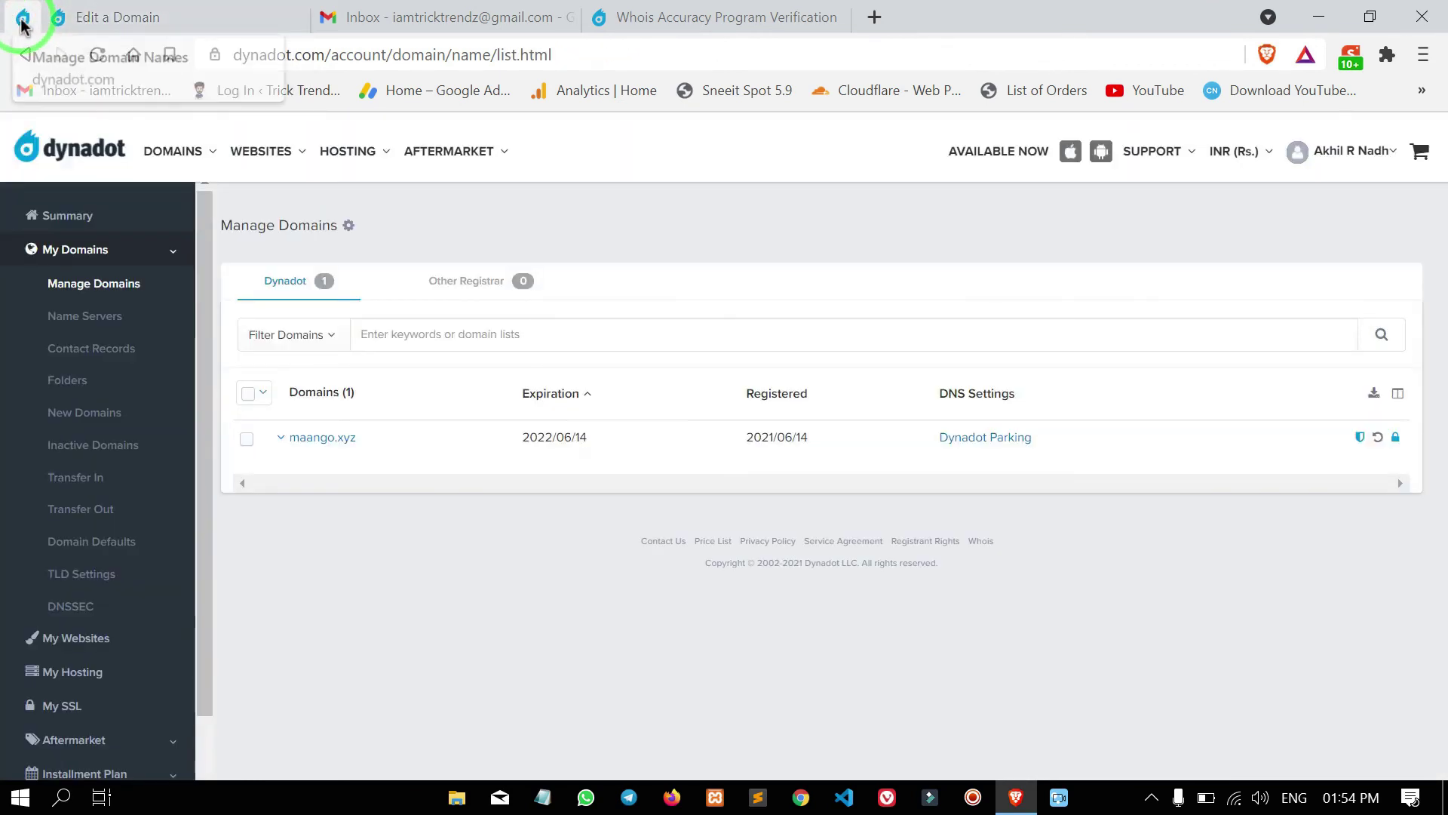
right_click(22, 26)
click(76, 253)
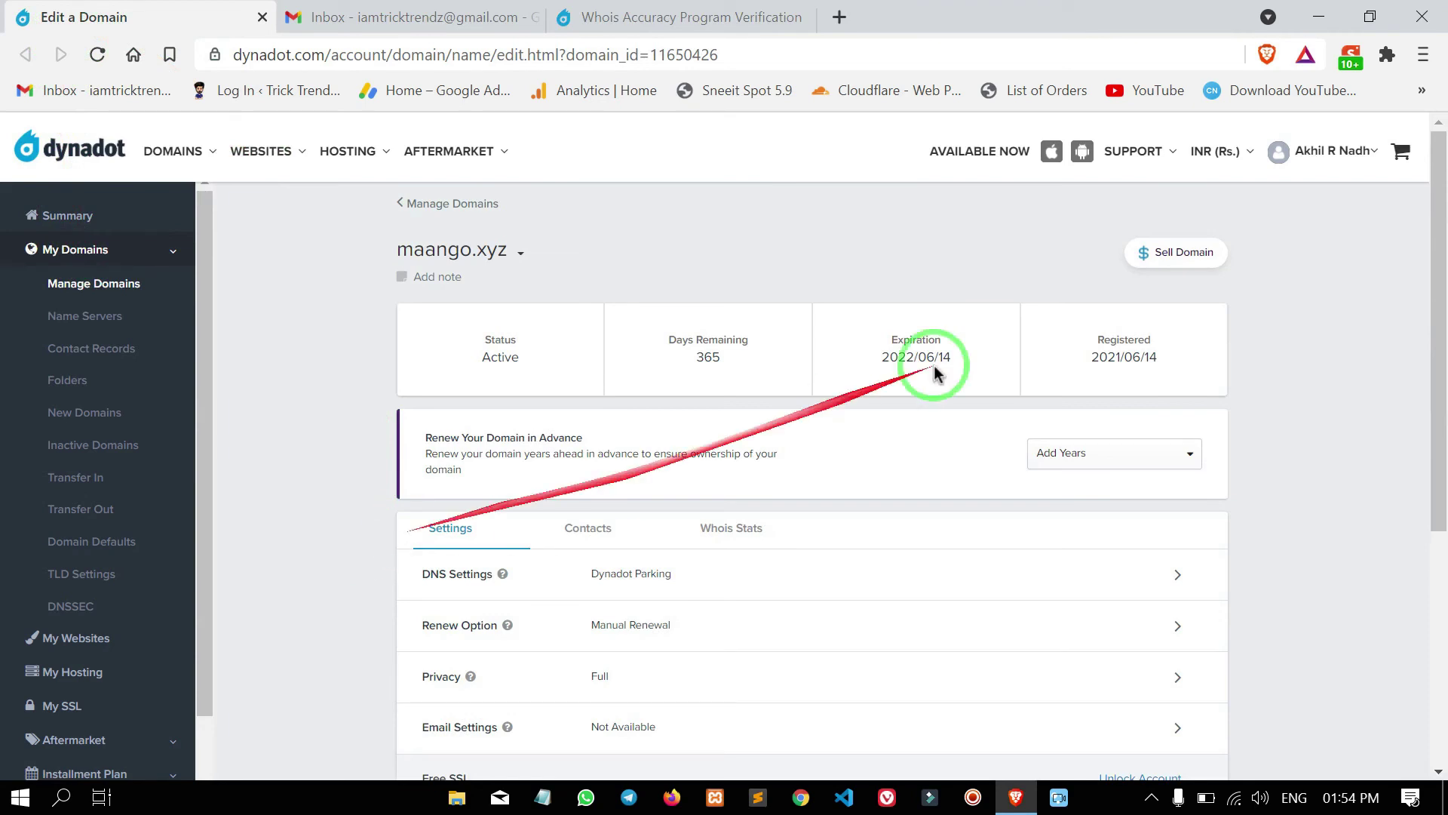
Review maango.xyz settings: Dynadot Parking DNS, Manual Renewal, Full privacy, and Free SSL awaiting unlock
scroll(825, 355, down, 2)
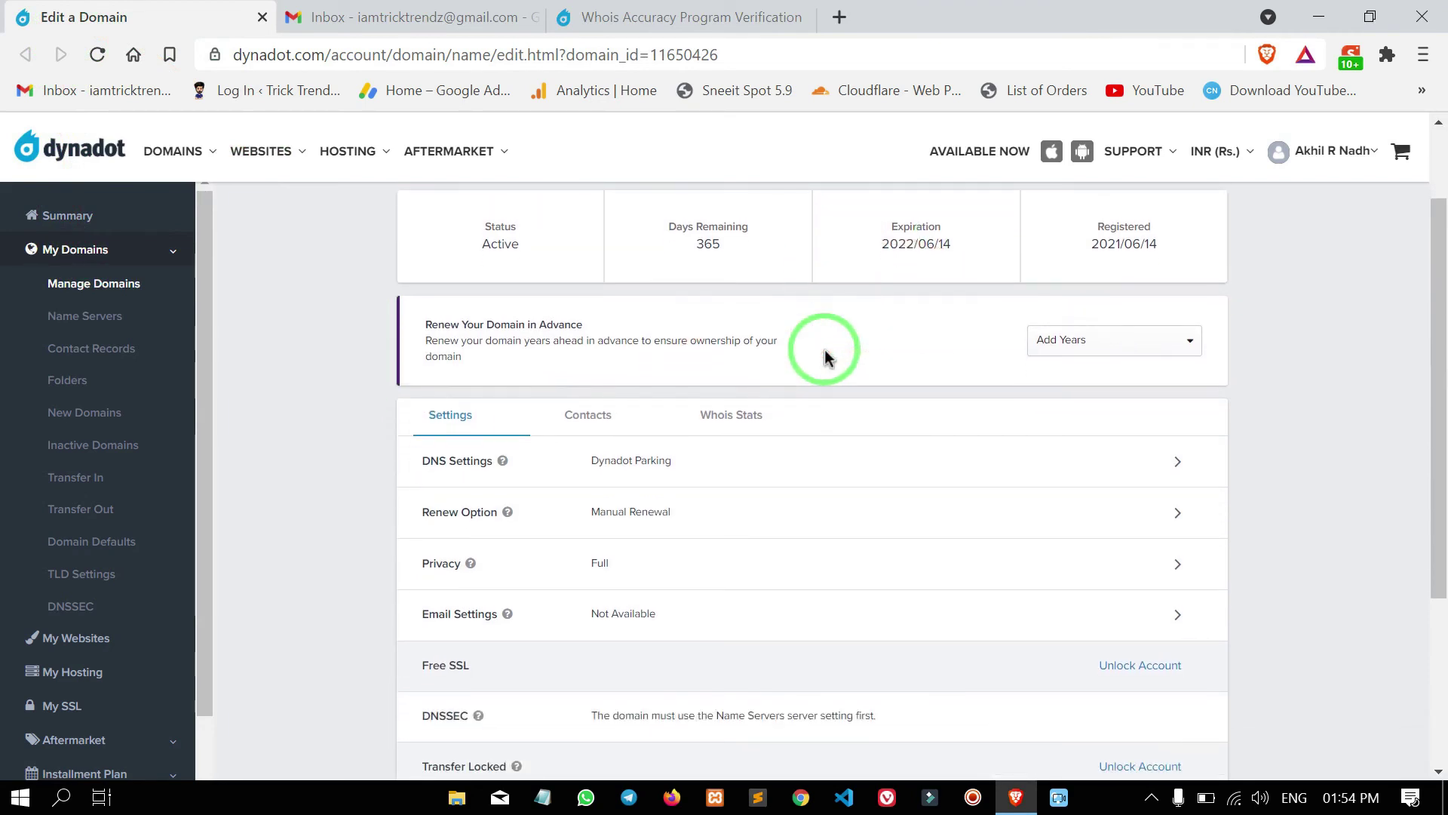
scroll(825, 354, down, 4)
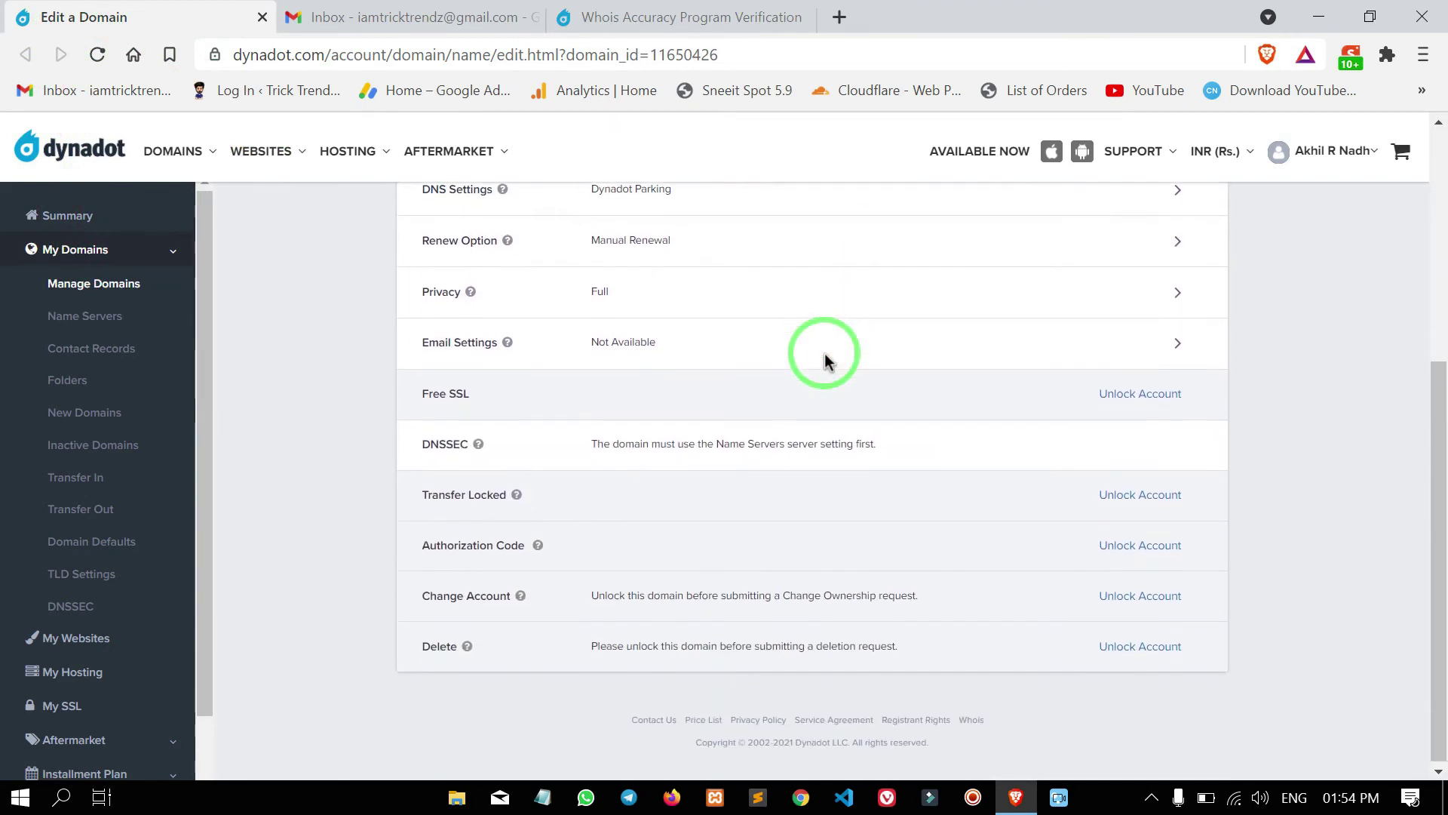
scroll(744, 679, up, 2)
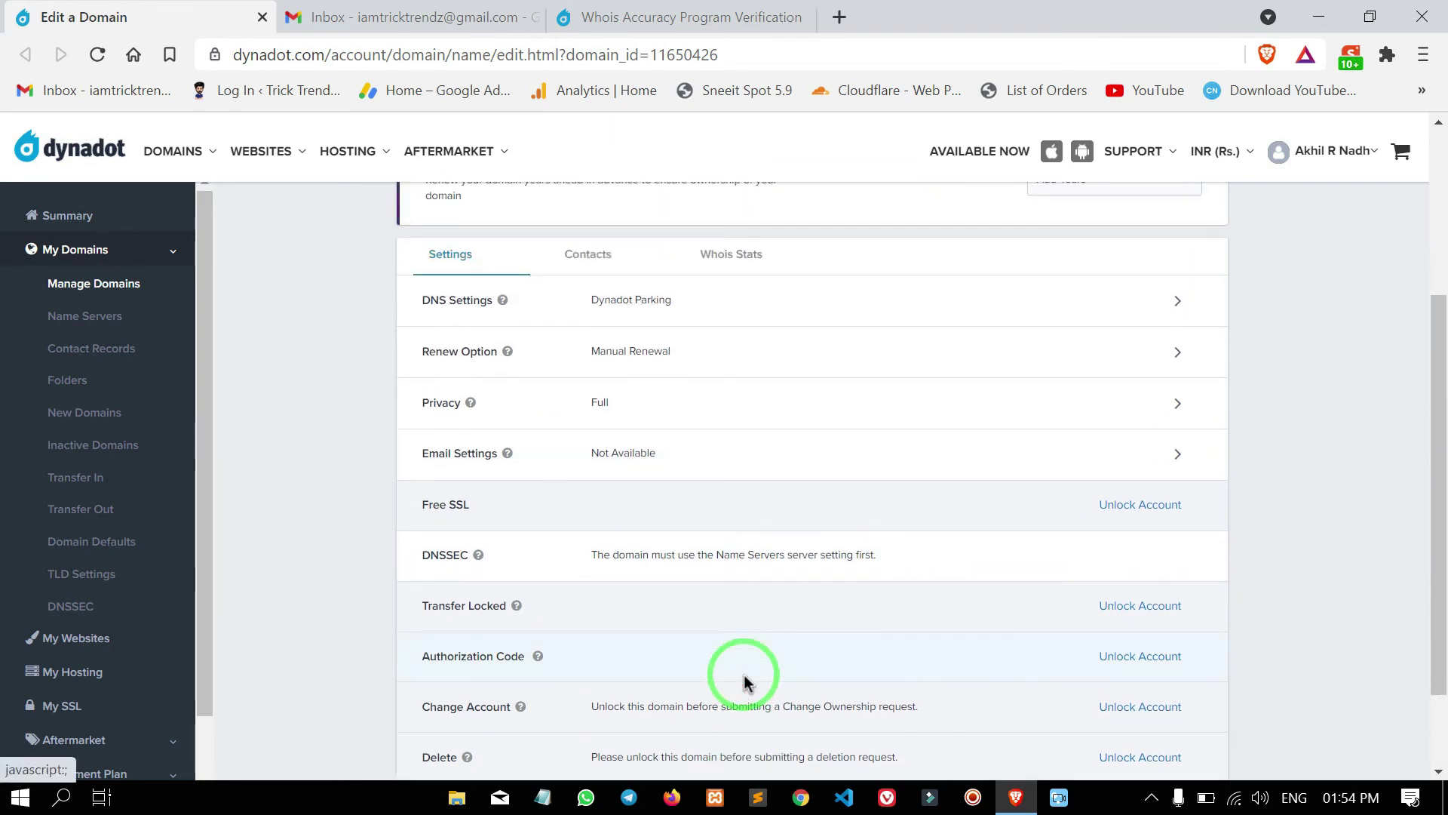
scroll(438, 619, down, 2)
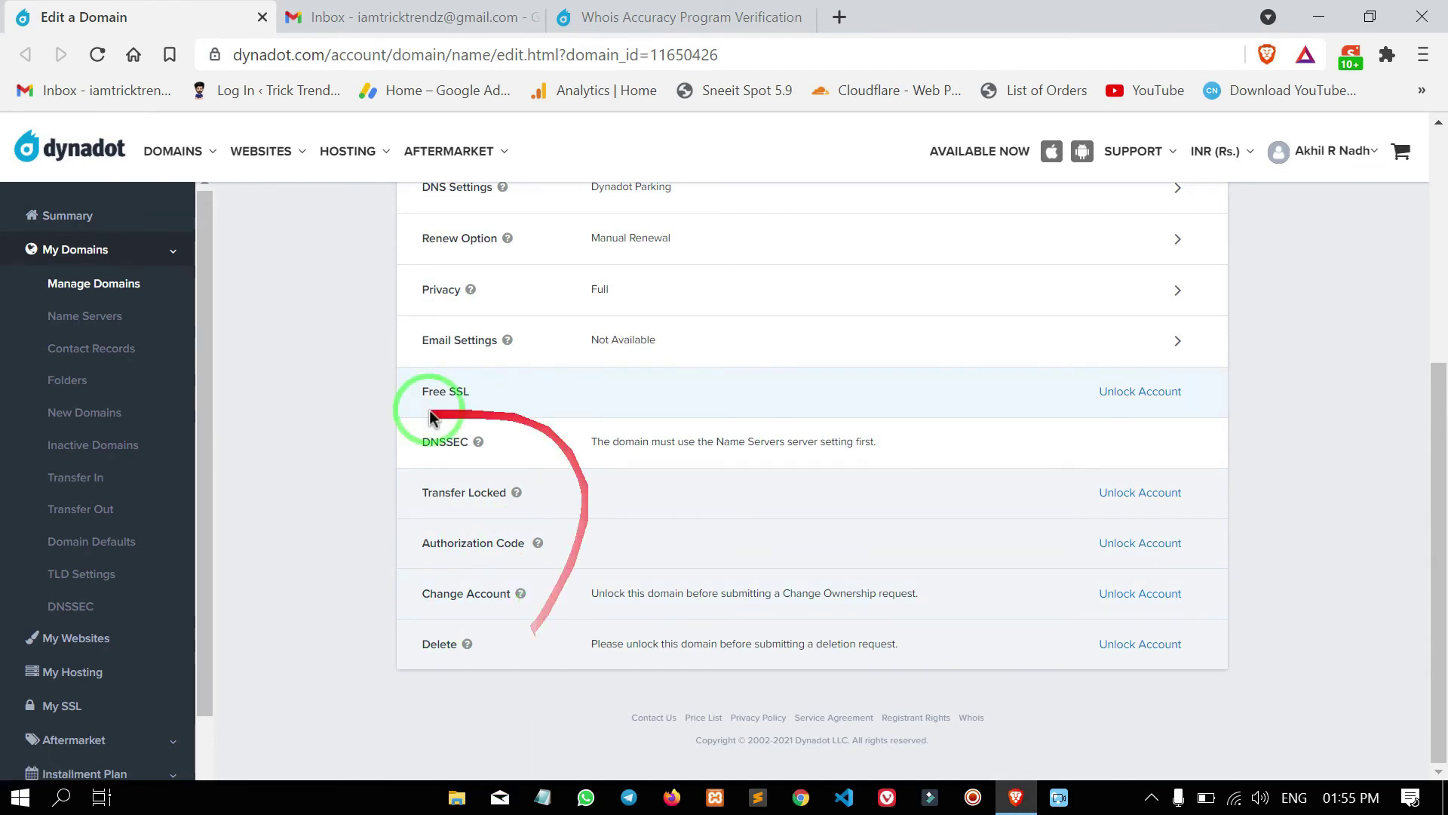
drag(374, 358, 1224, 416)
drag(1056, 366, 1209, 405)
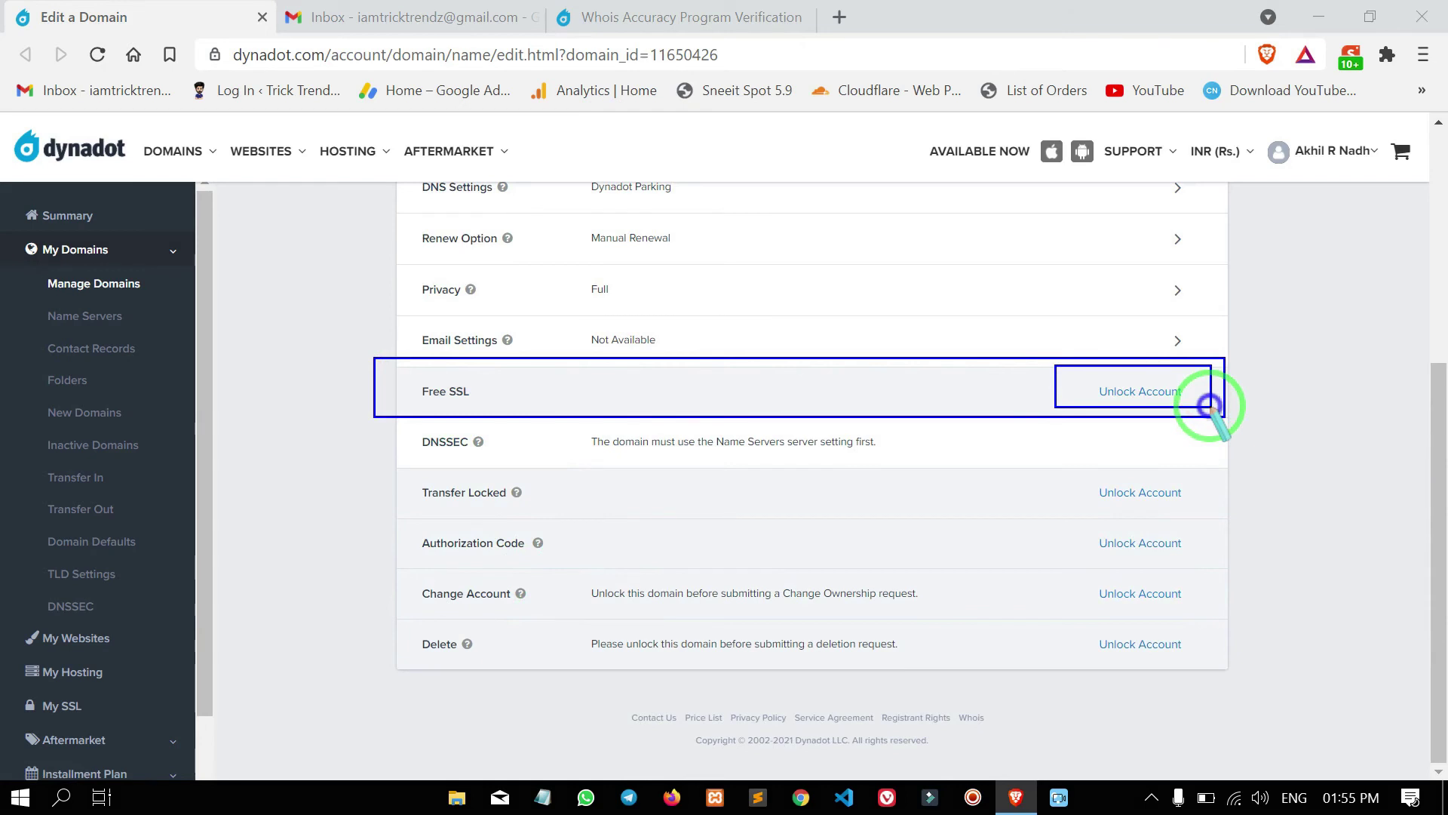
key(Escape)
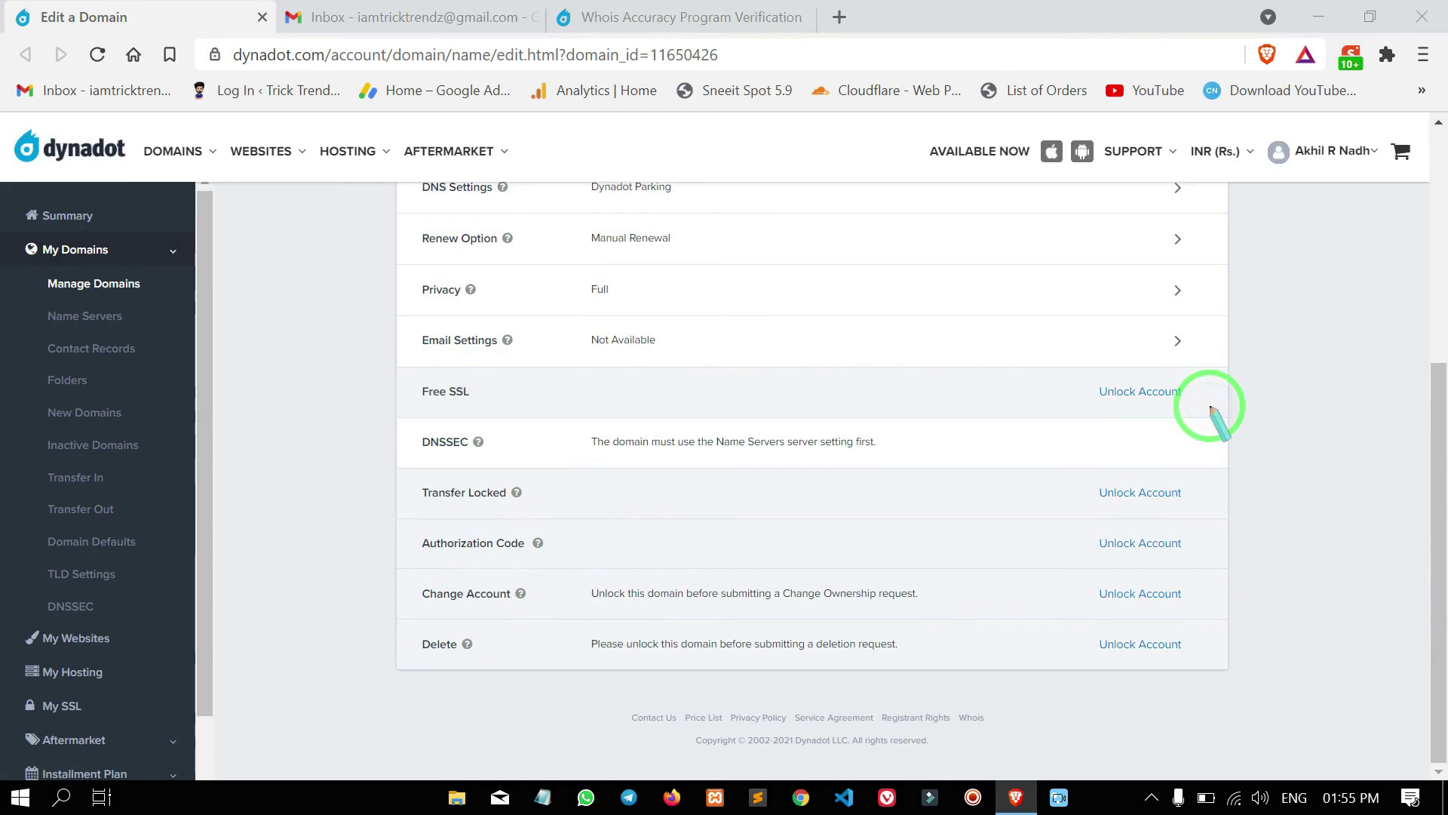
Unlock the account from the Free SSL row by entering the owner's birth month and day
click(1137, 393)
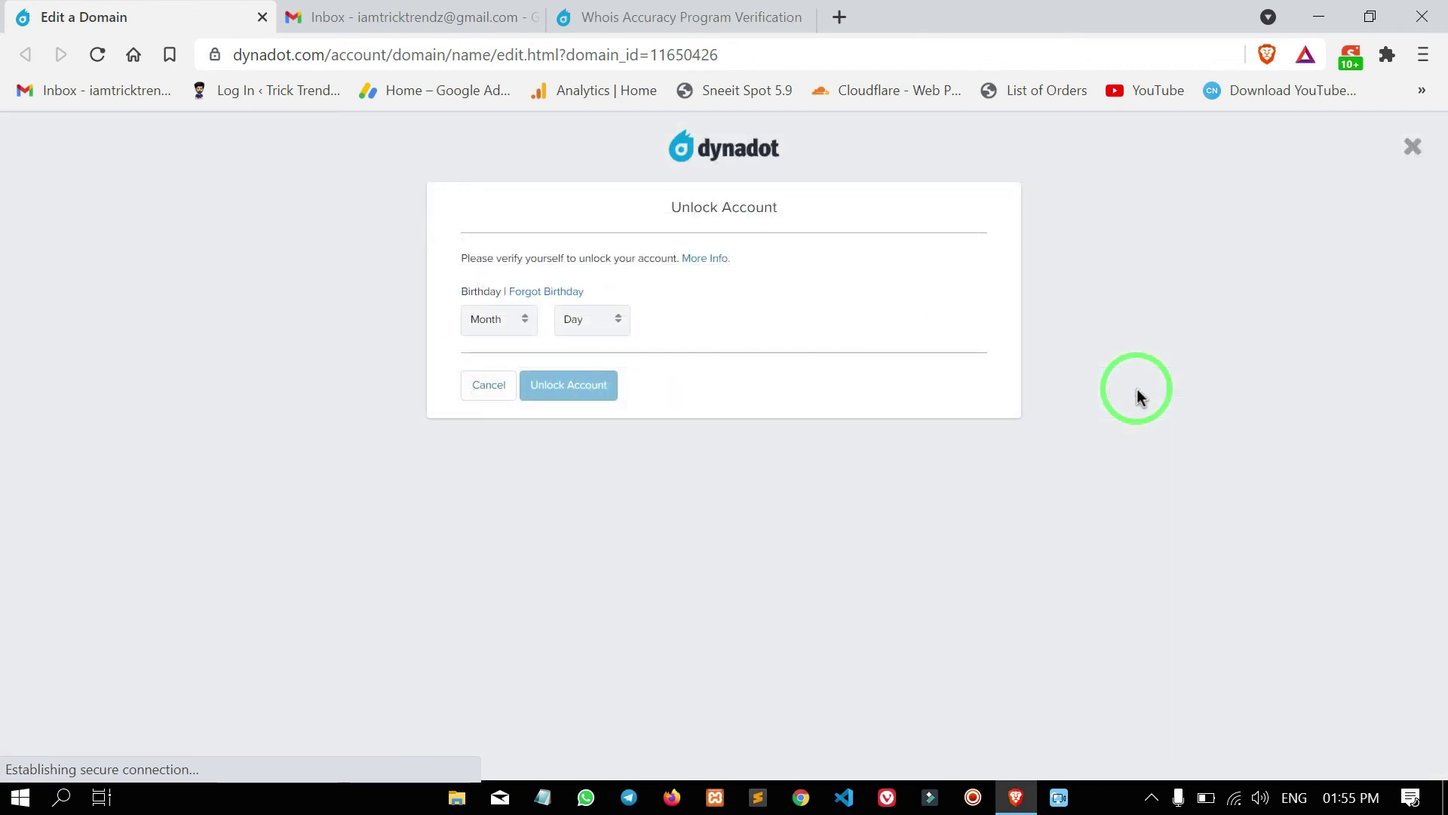
click(521, 326)
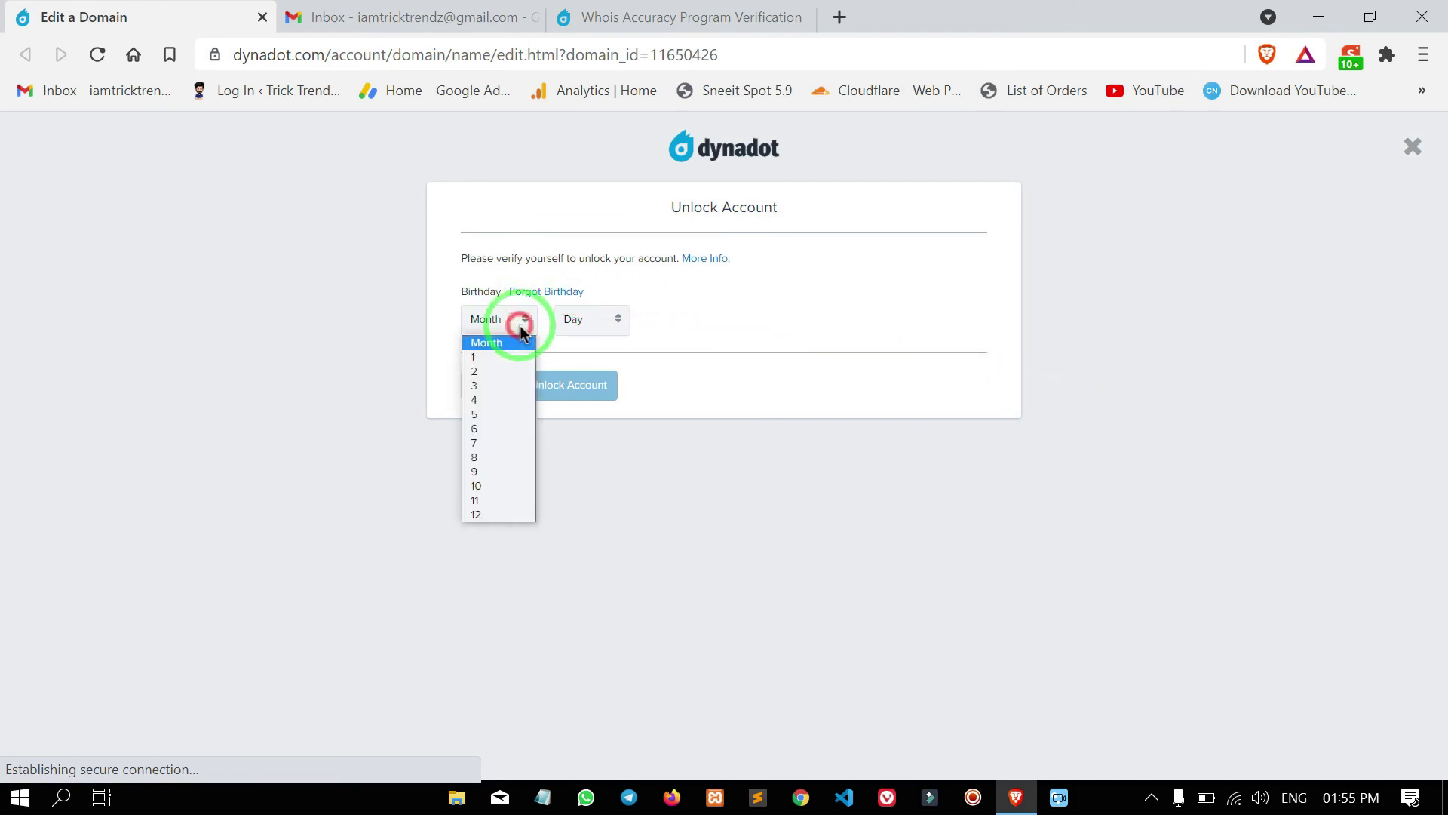
click(504, 385)
click(603, 323)
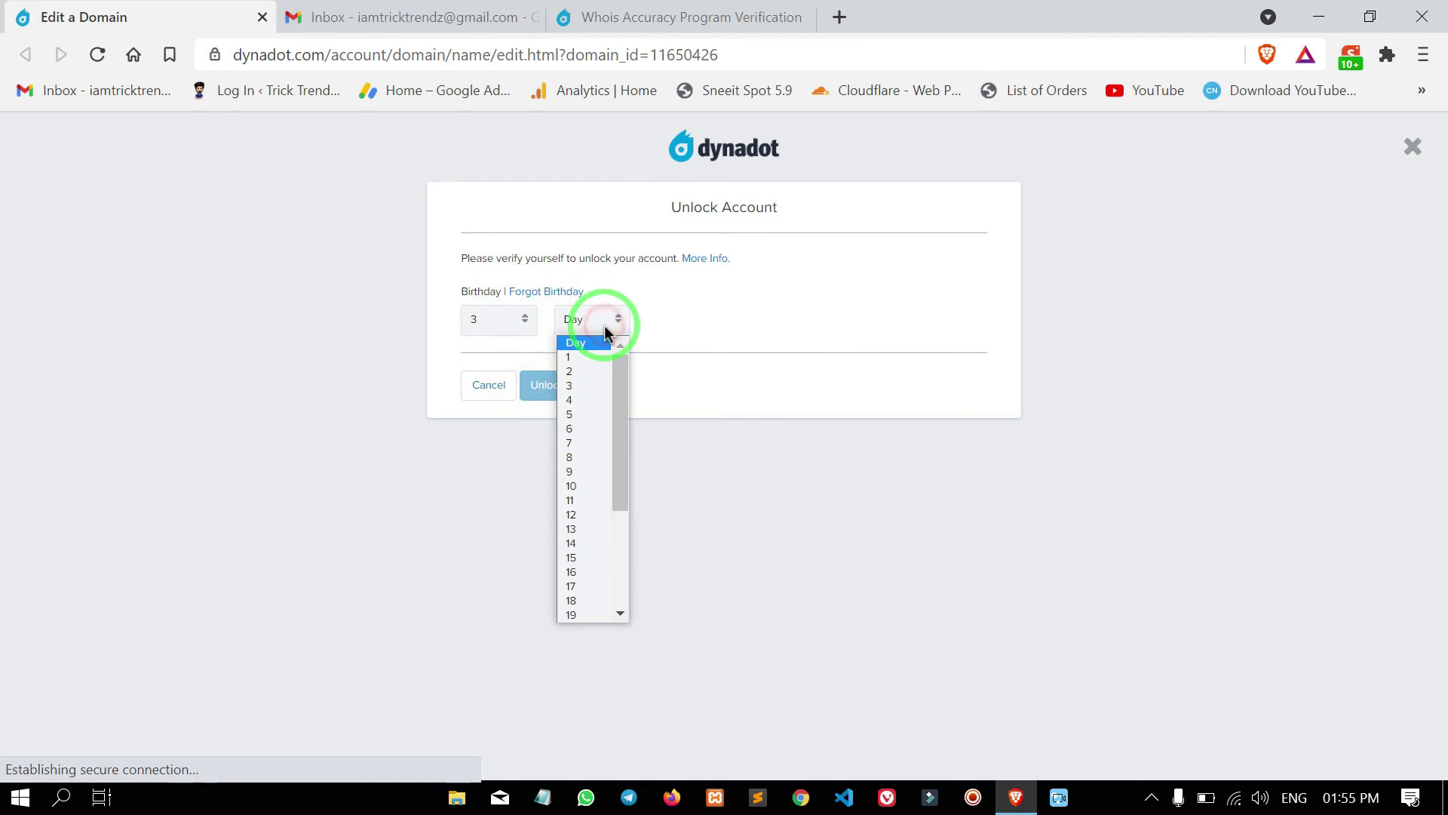
scroll(588, 601, down, 3)
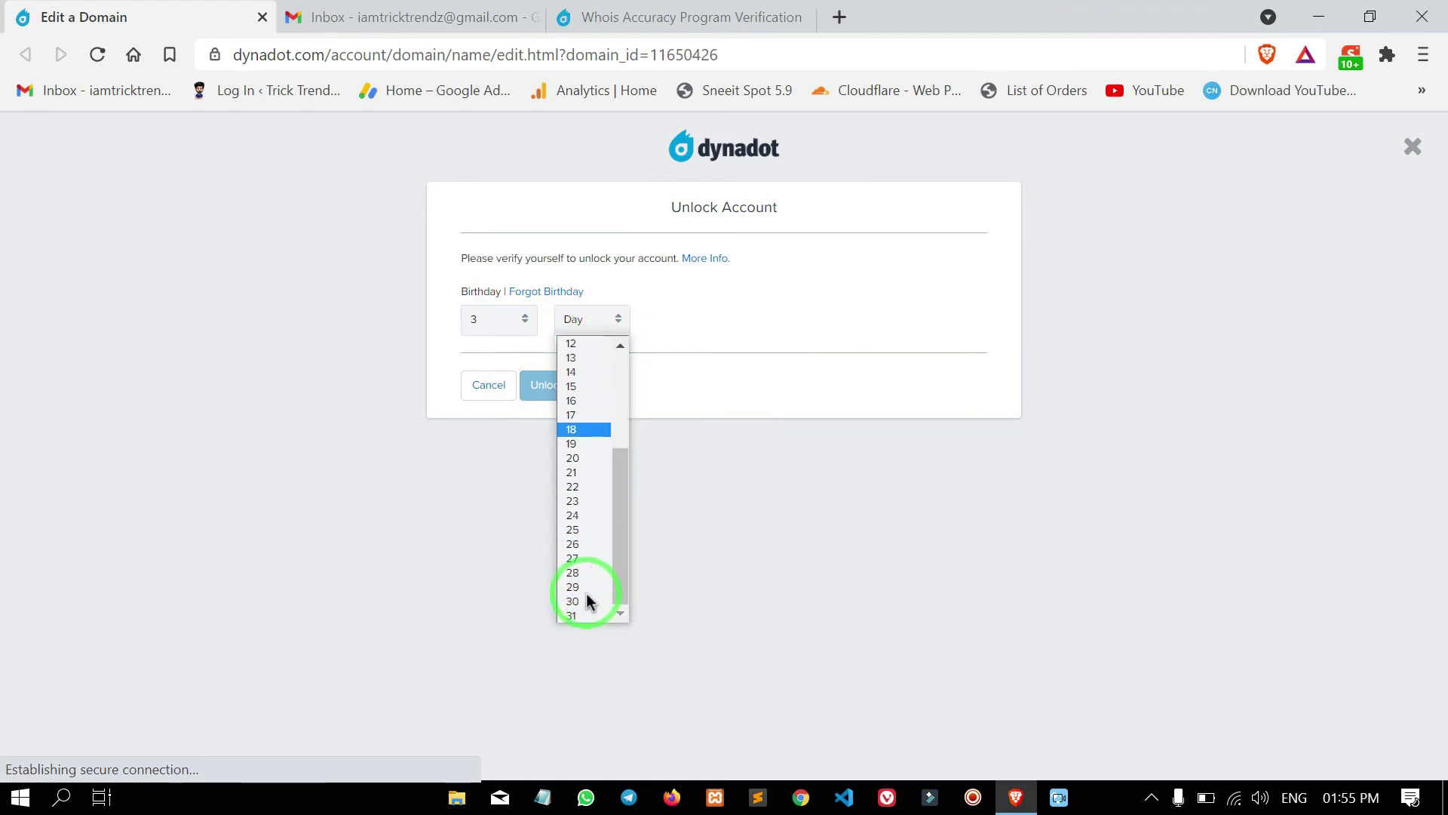
click(588, 601)
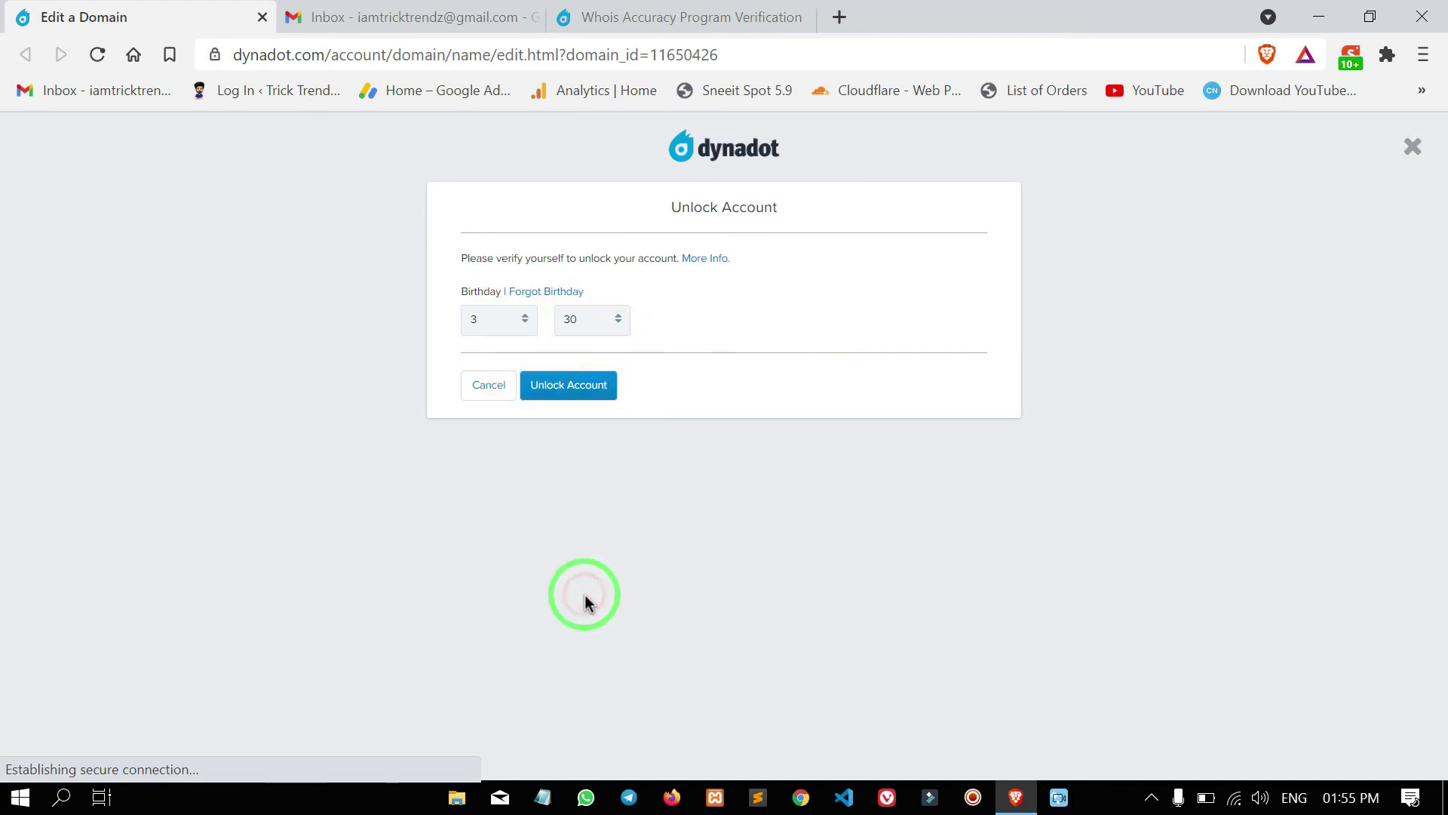
click(585, 388)
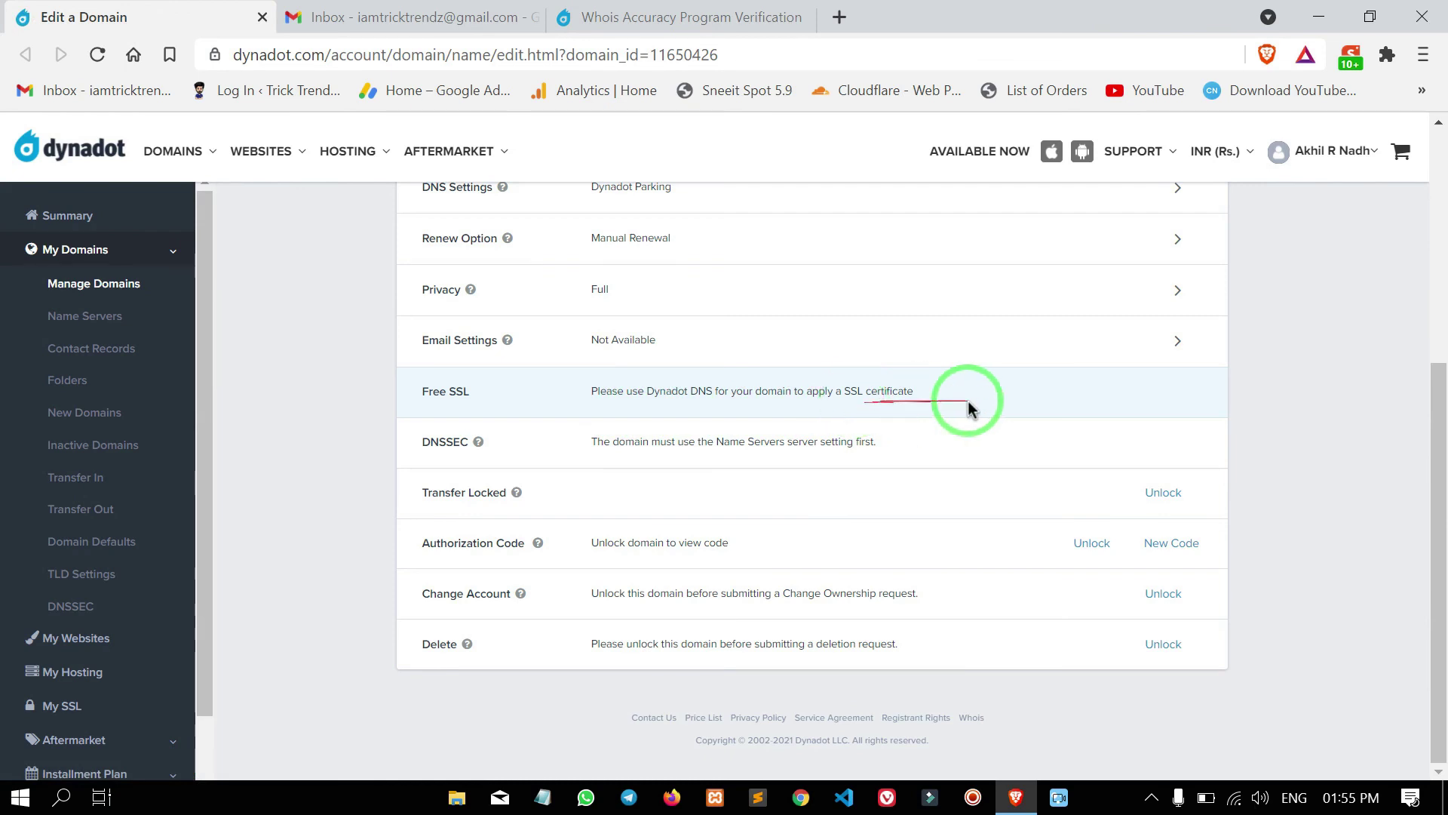
View the Contacts and Whois Stats tabs for maango.xyz
scroll(1273, 410, up, 2)
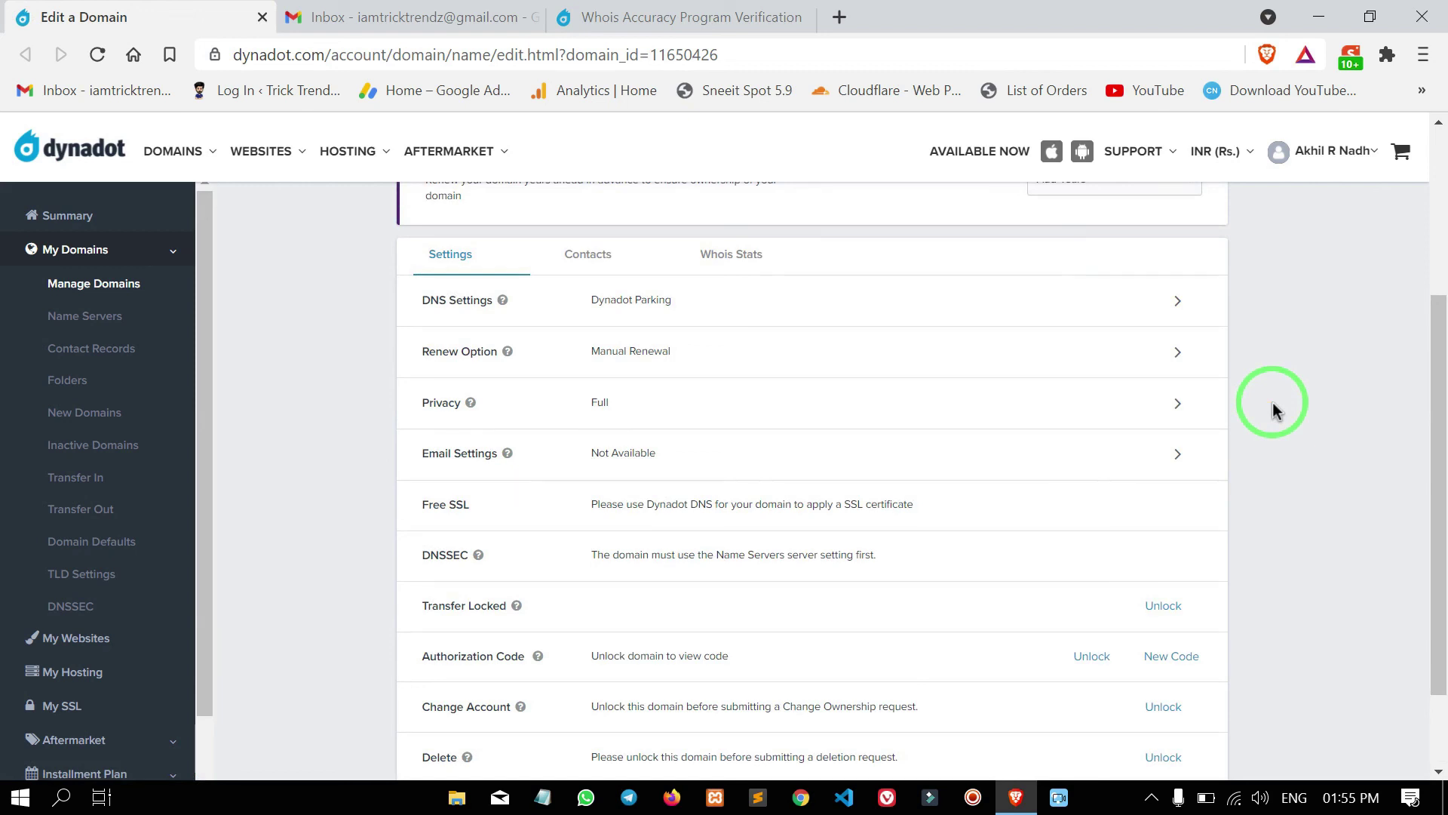
scroll(1273, 410, down, 2)
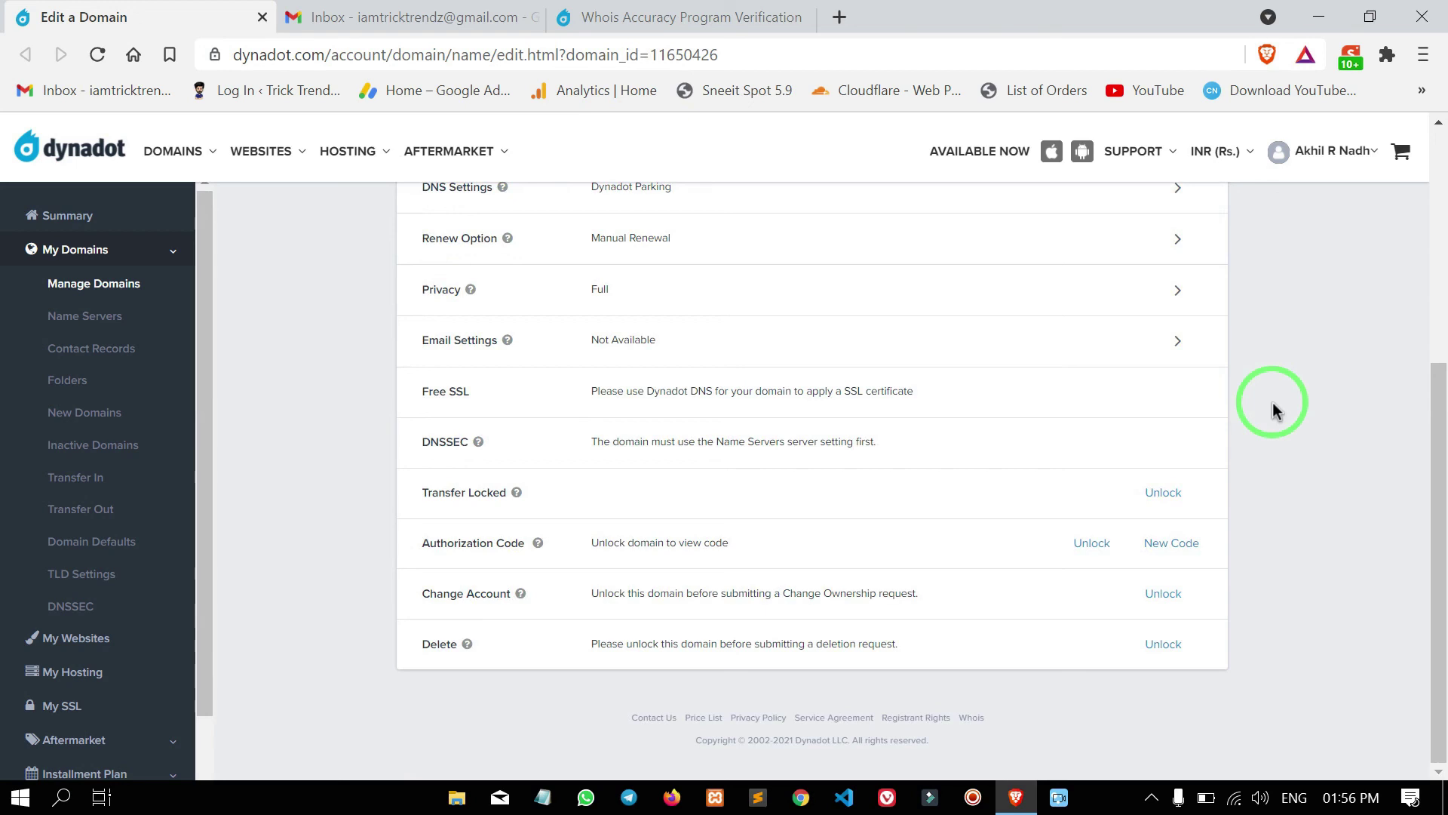
scroll(1274, 409, up, 3)
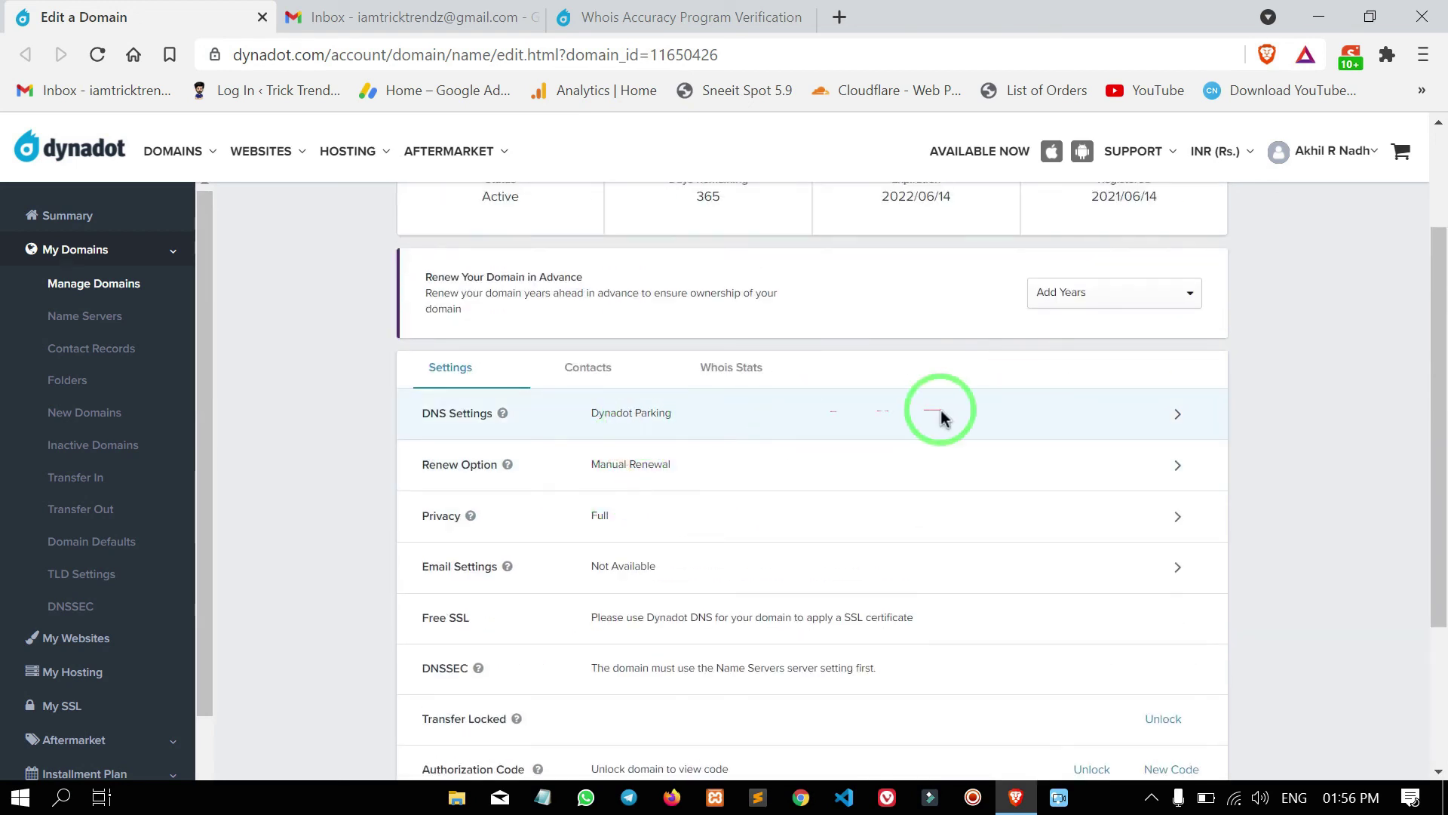
click(642, 373)
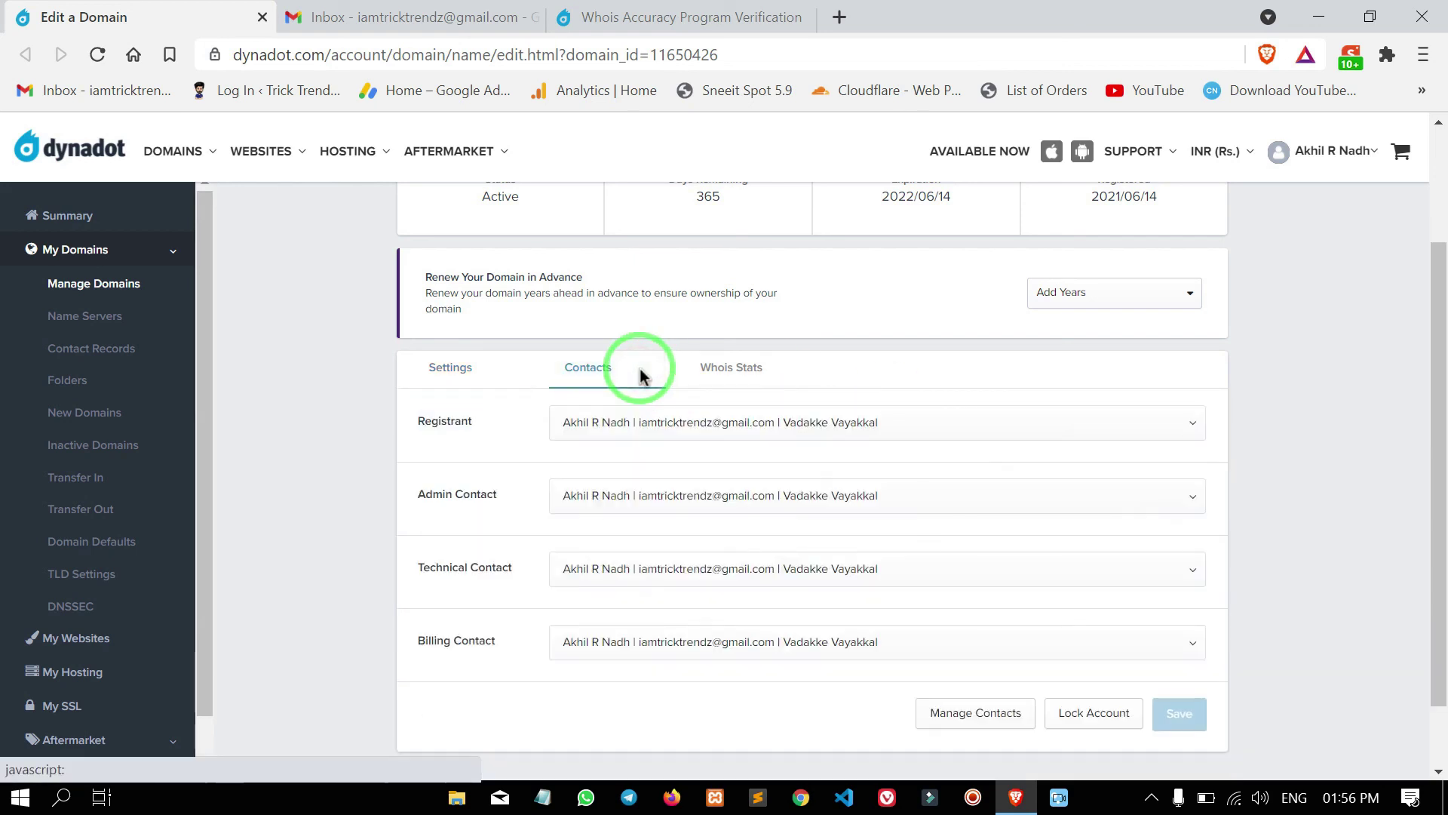
click(711, 375)
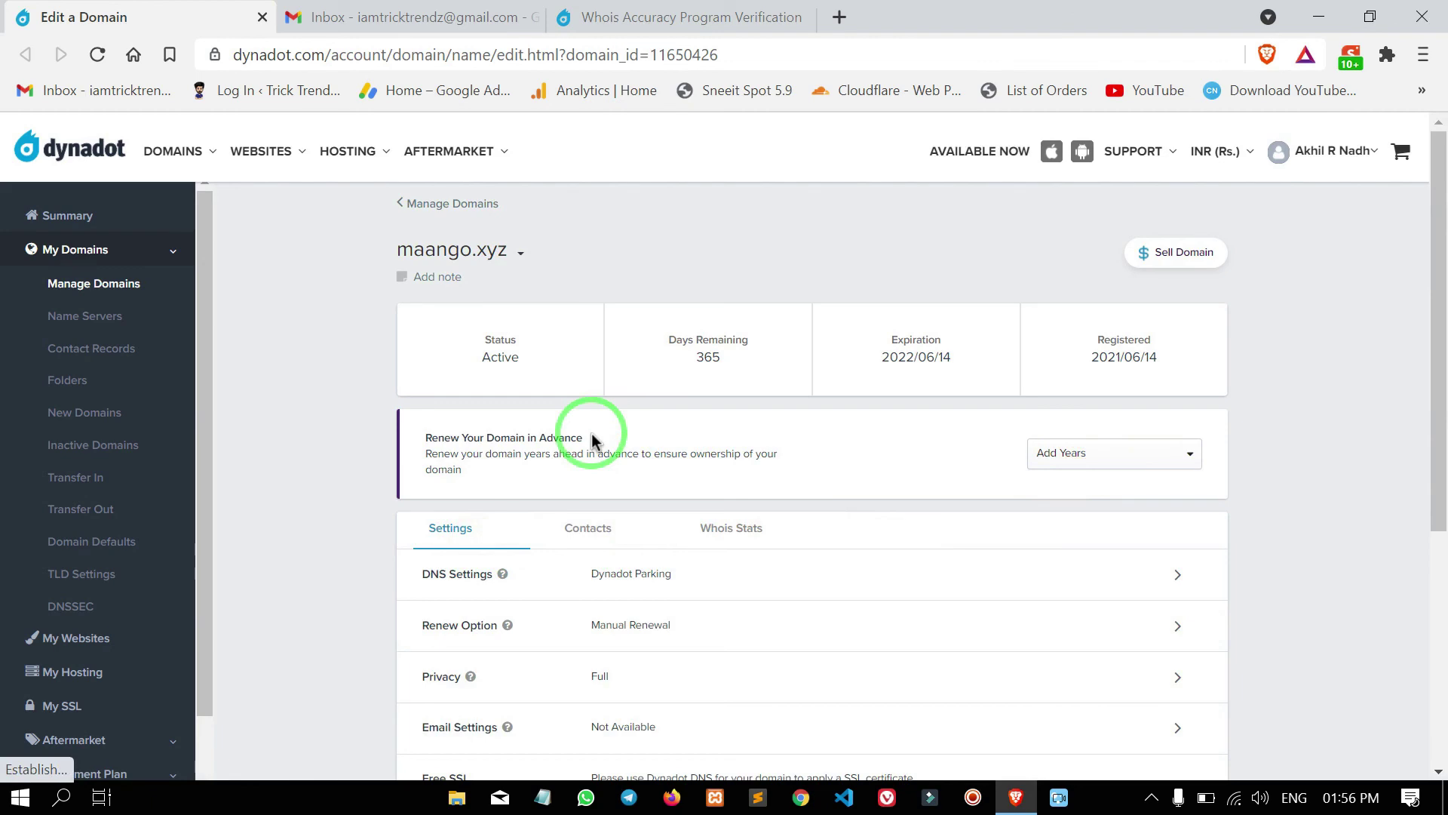
Glance at the Gmail inbox, then return to the domain page and bring up the account menu
click(390, 9)
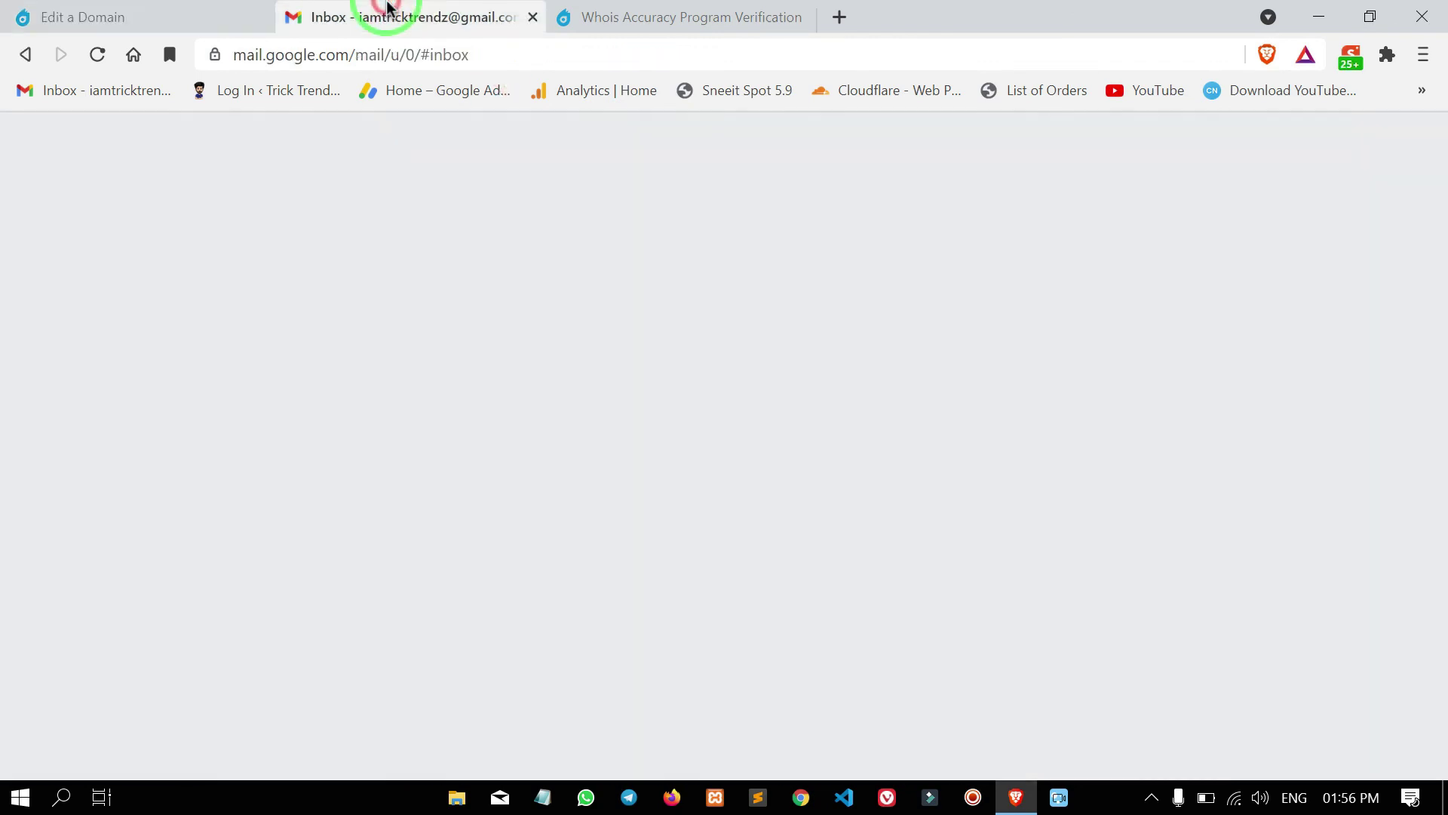
click(151, 11)
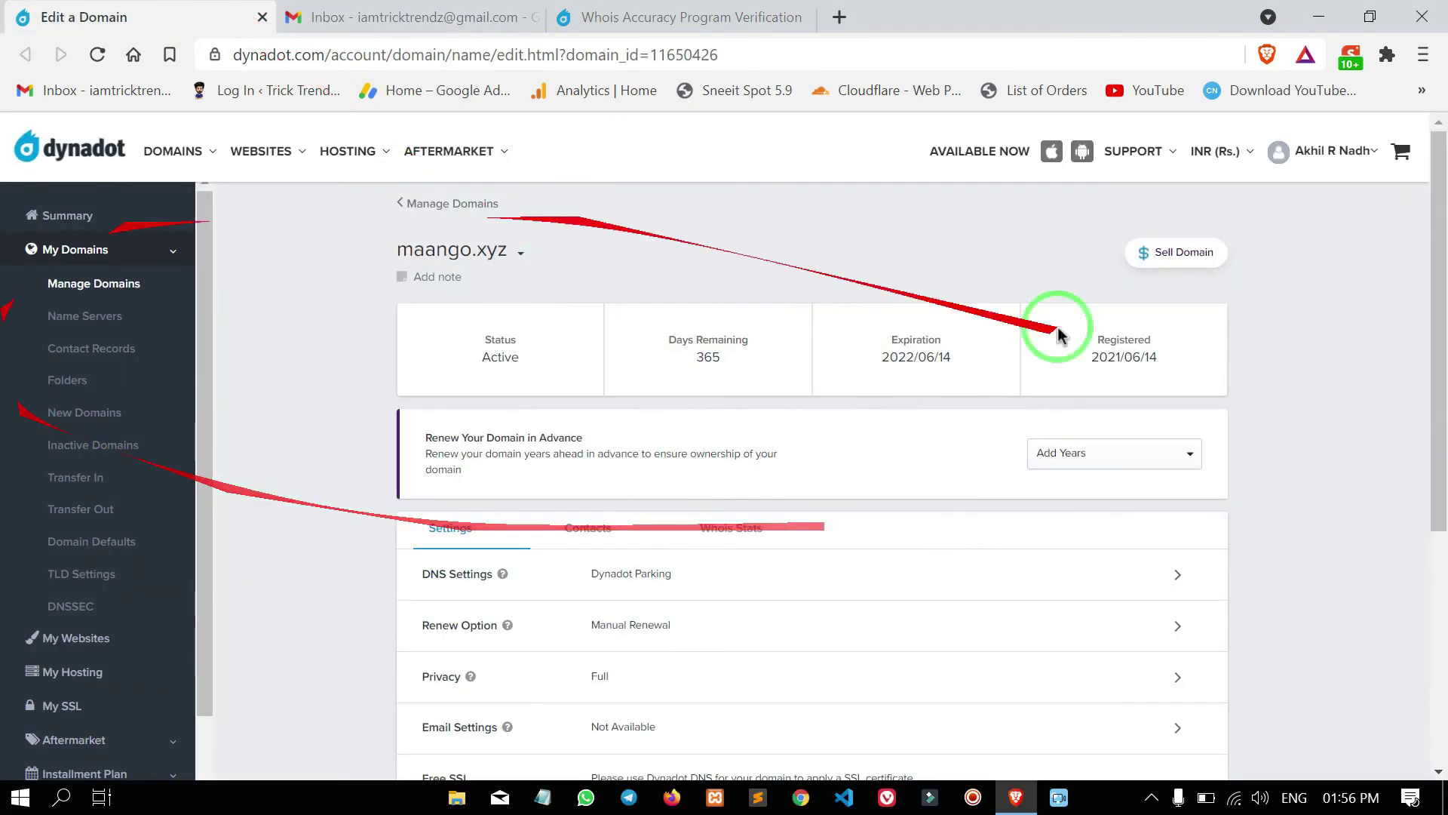
mouse_move(1367, 153)
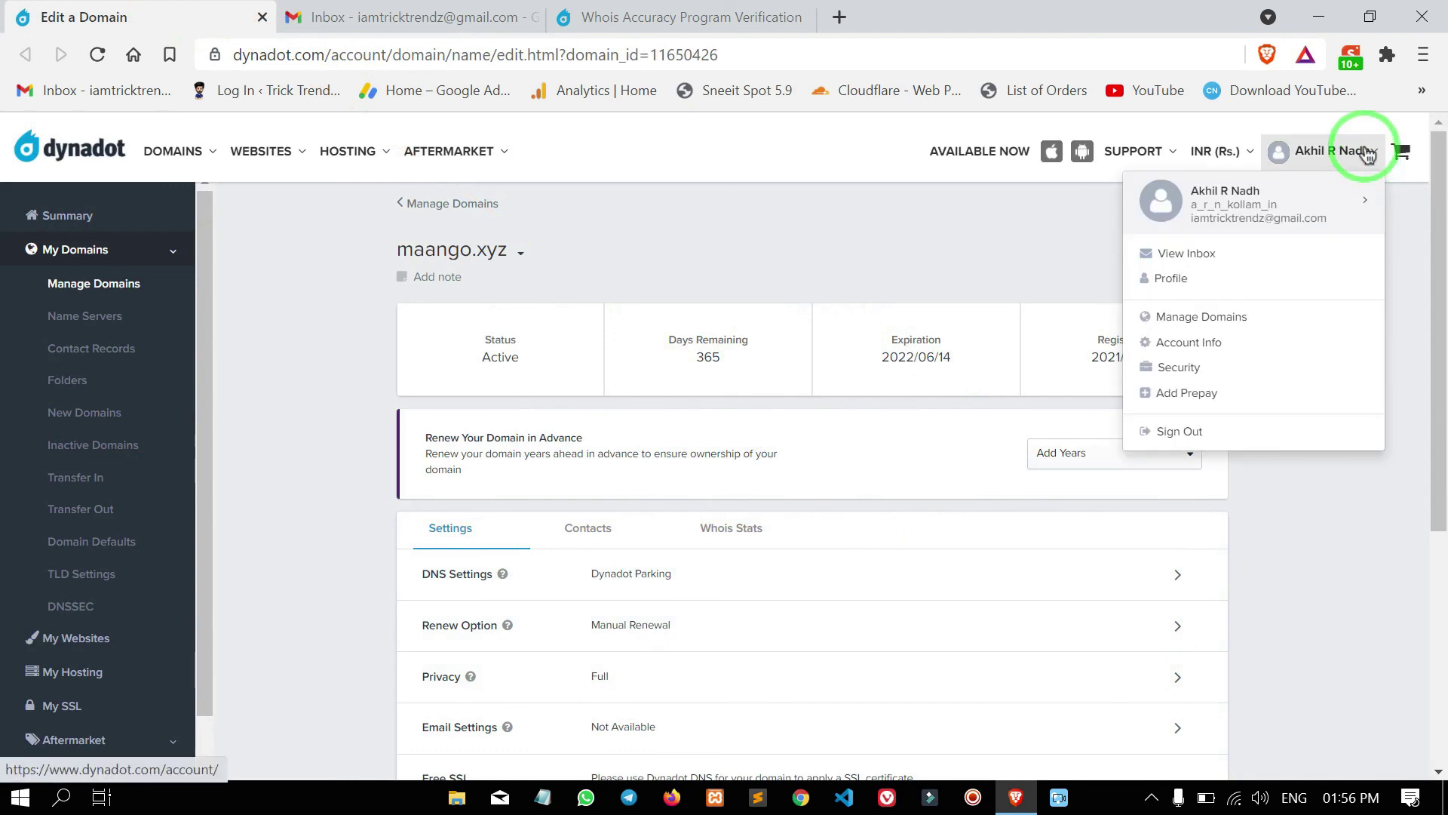